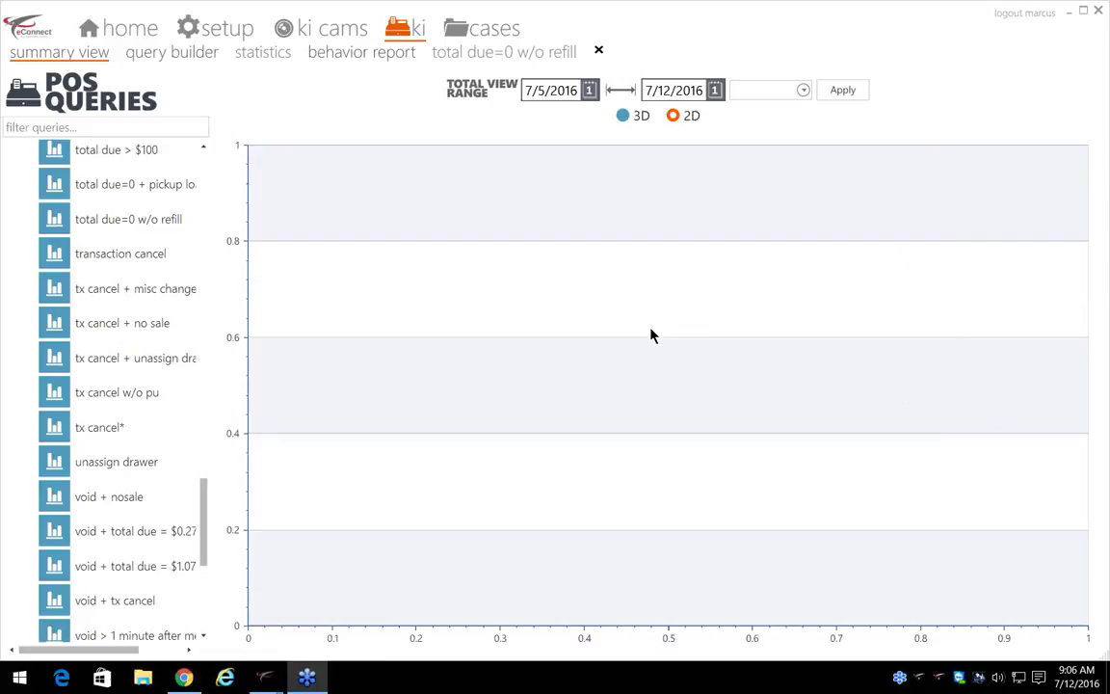
Step: Bring up the check summaries for checks 2534 and 2840 and place them so both can be compared
{"action": "mouse_move", "coordinate": [260, 683]}
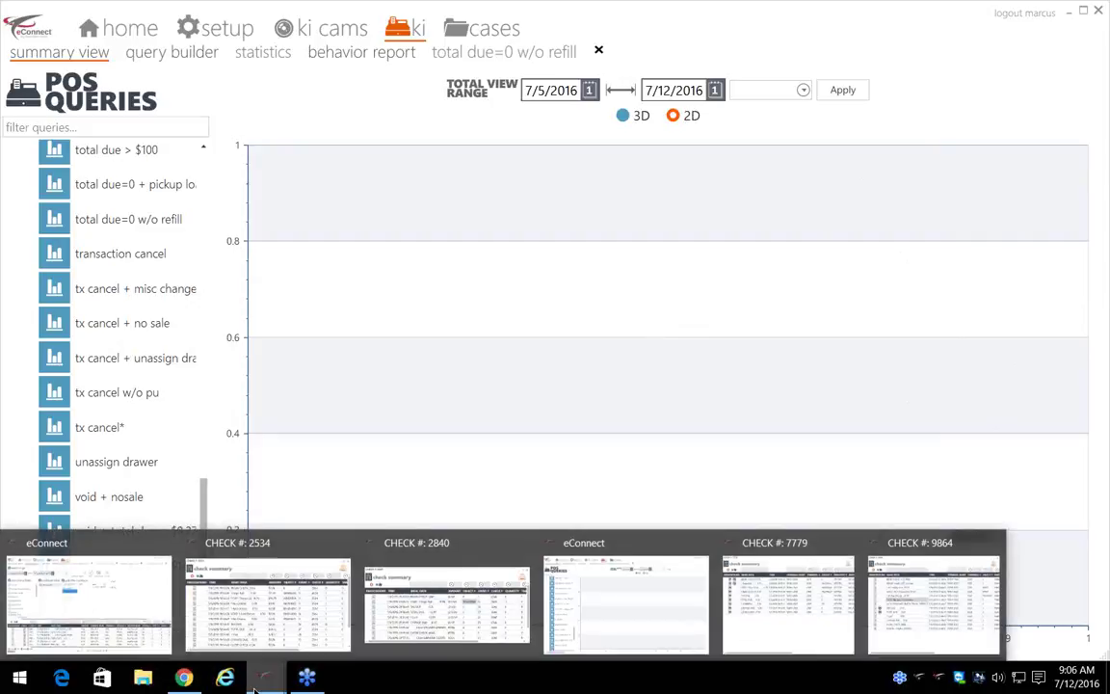
{"action": "left_click", "coordinate": [268, 627]}
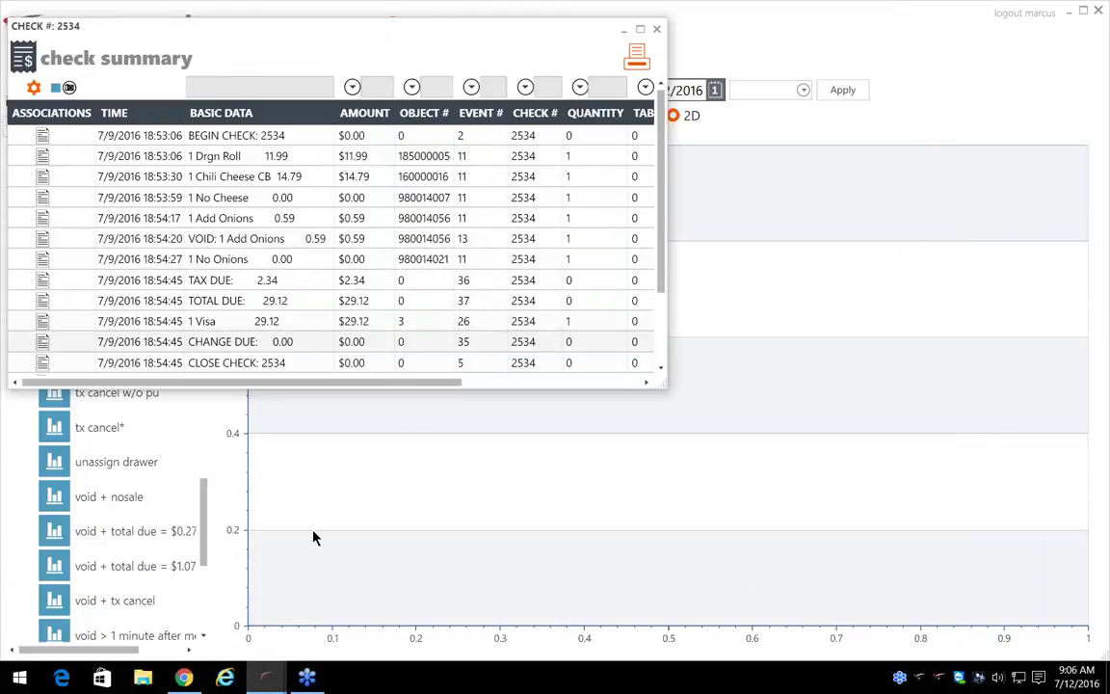
{"action": "mouse_move", "coordinate": [266, 678]}
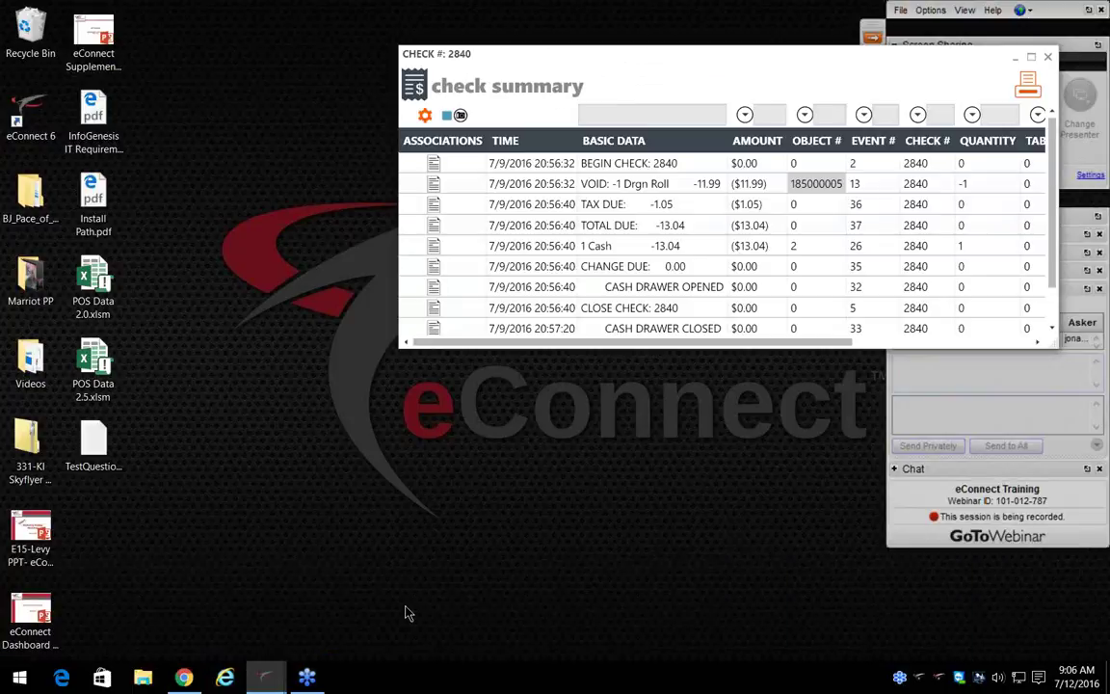
{"action": "left_click", "coordinate": [408, 609]}
{"action": "left_click_drag", "start_coordinate": [836, 81], "coordinate": [748, 110]}
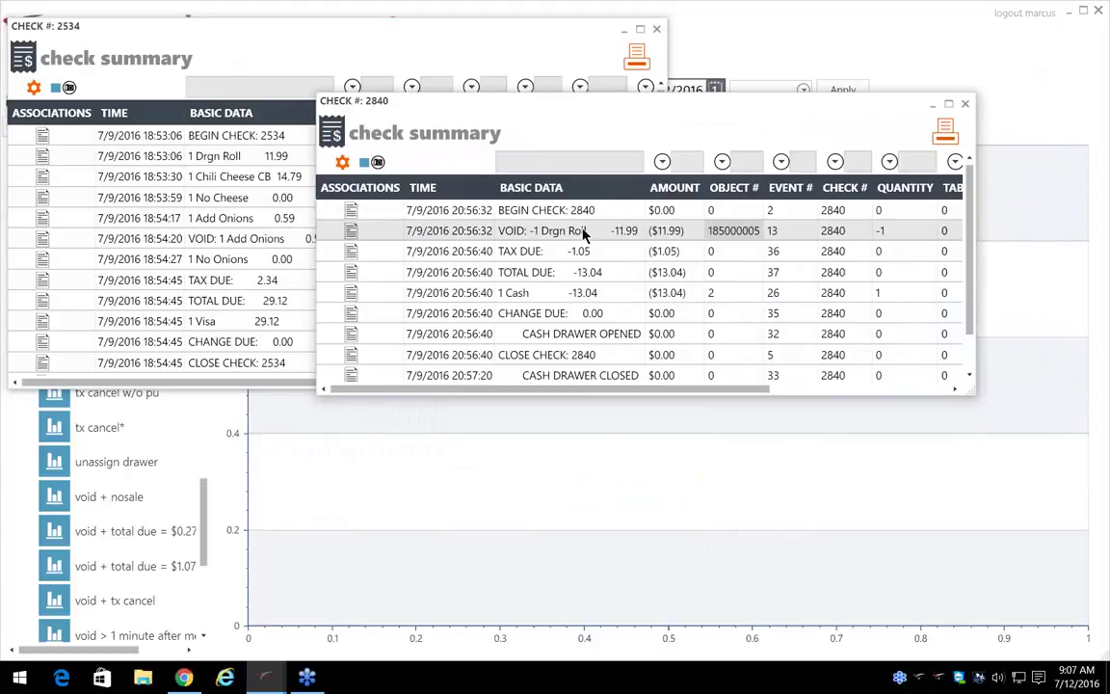
Step: Copy the object number of the voided Drgn Roll in check 2840 and switch to the cga query builder window
{"action": "right_click", "coordinate": [739, 234]}
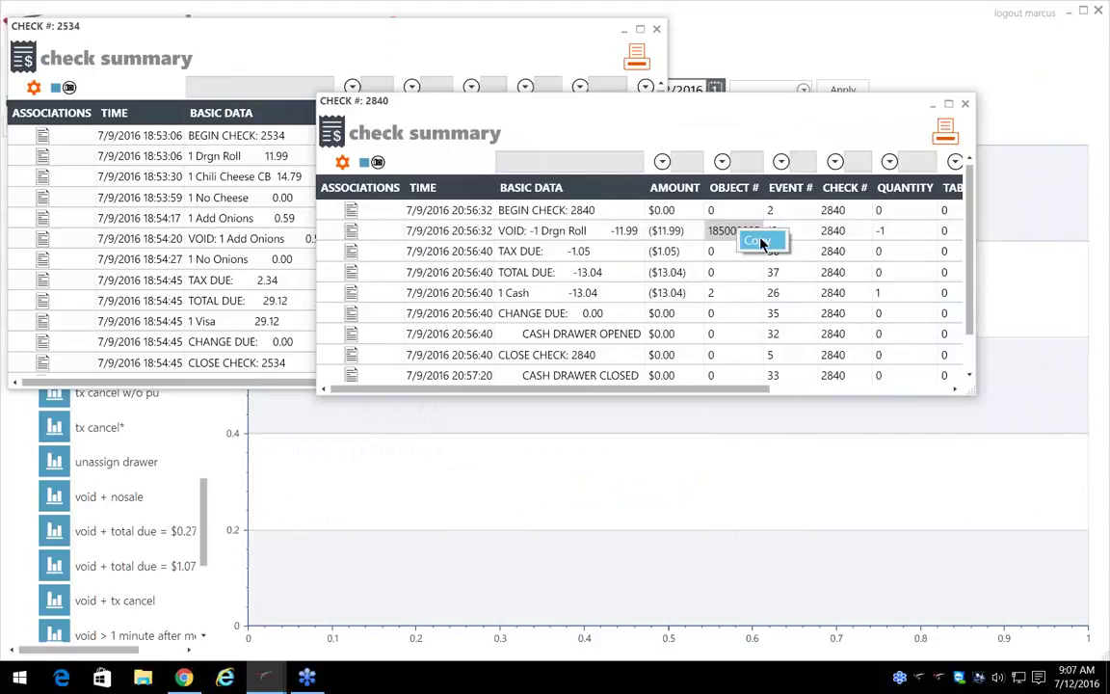
{"action": "left_click", "coordinate": [761, 241]}
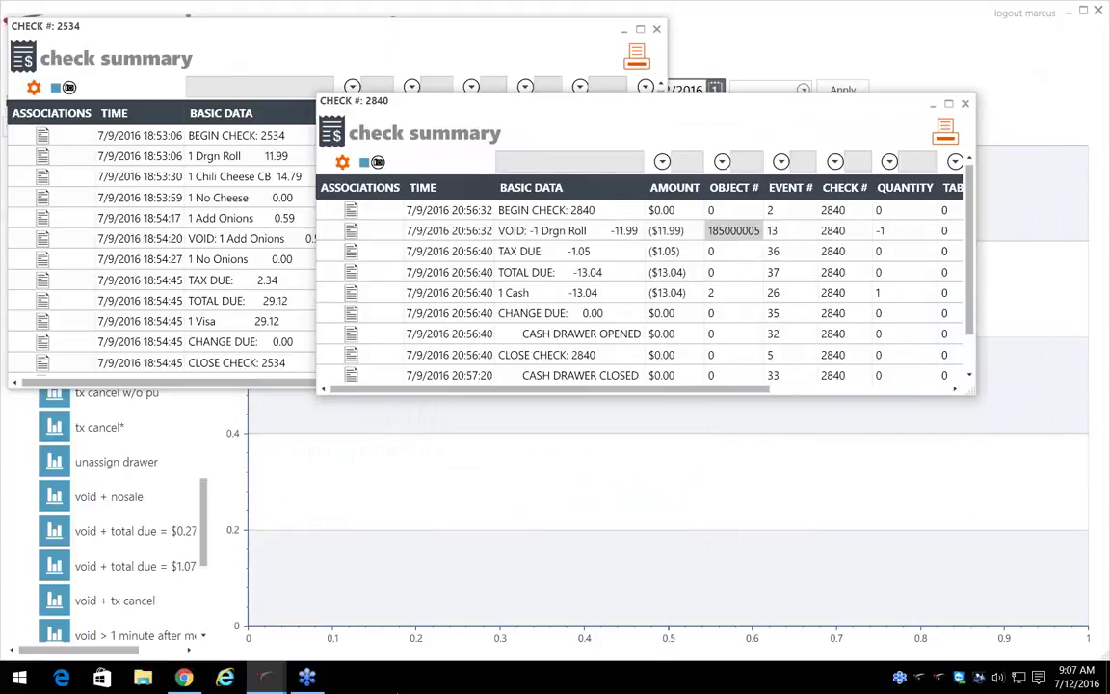
{"action": "left_click", "coordinate": [267, 677]}
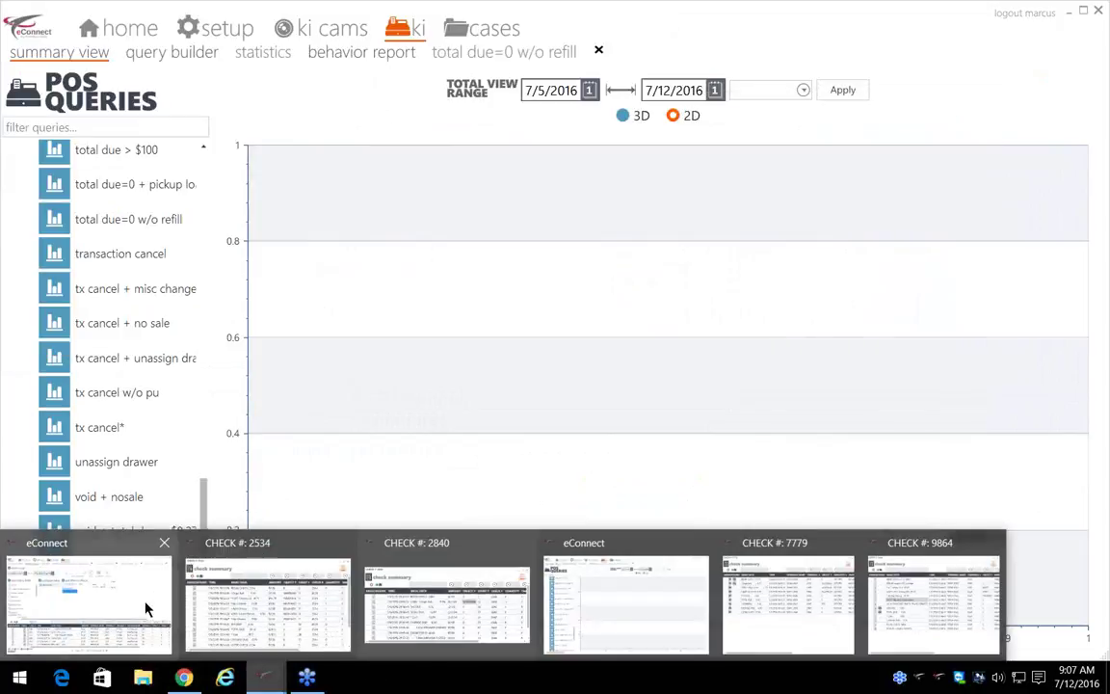
{"action": "left_click", "coordinate": [145, 598]}
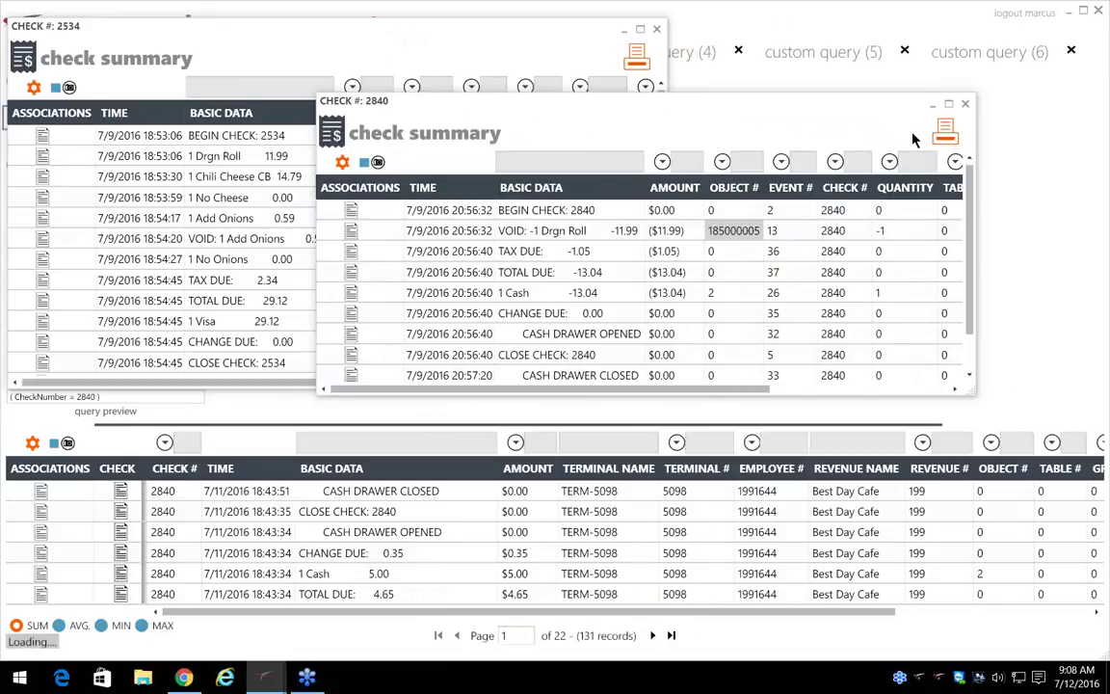
Step: Minimize both check summary windows and switch back to the KI POS queries window
{"action": "left_click", "coordinate": [933, 103]}
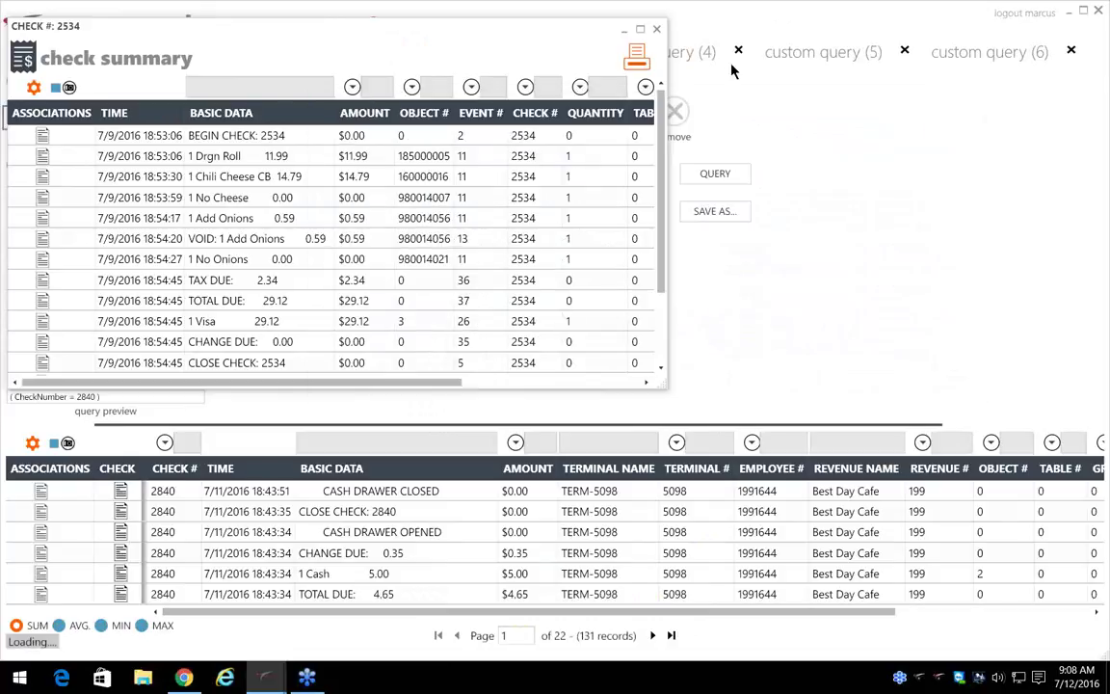
{"action": "left_click", "coordinate": [629, 35]}
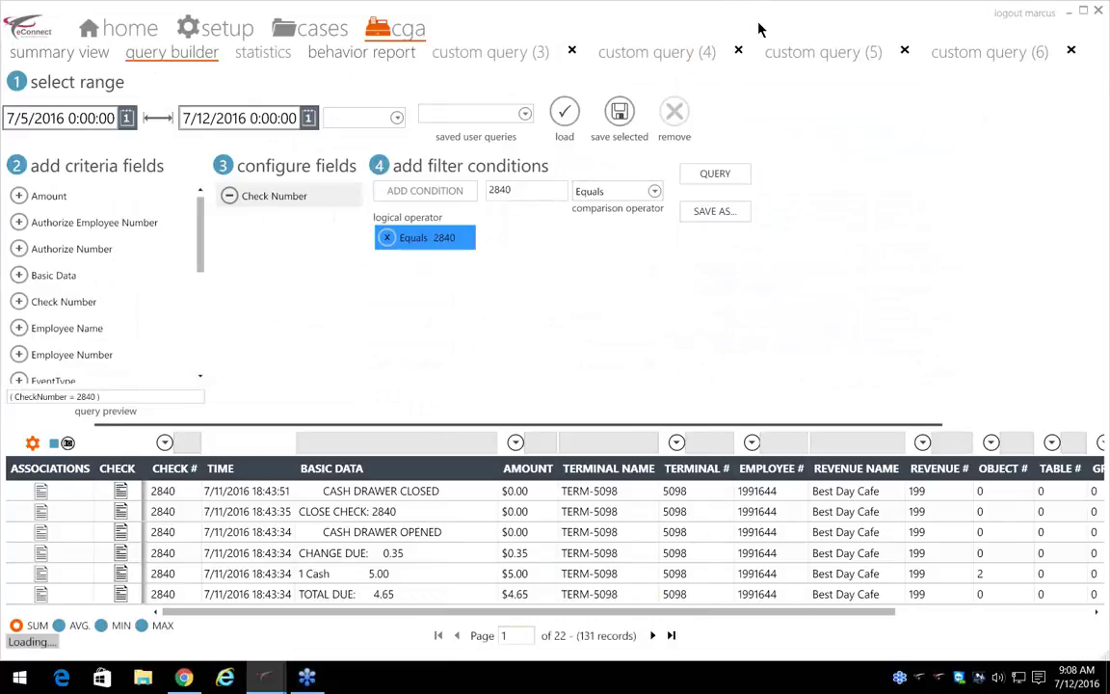
{"action": "mouse_move", "coordinate": [266, 678]}
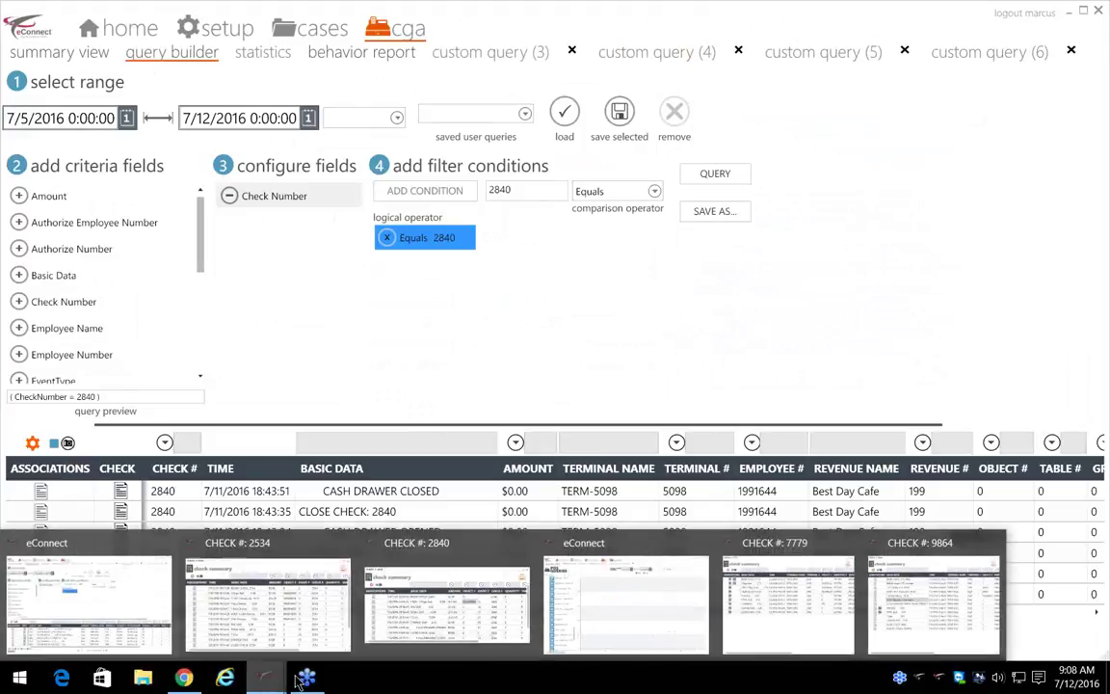
{"action": "left_click", "coordinate": [617, 604]}
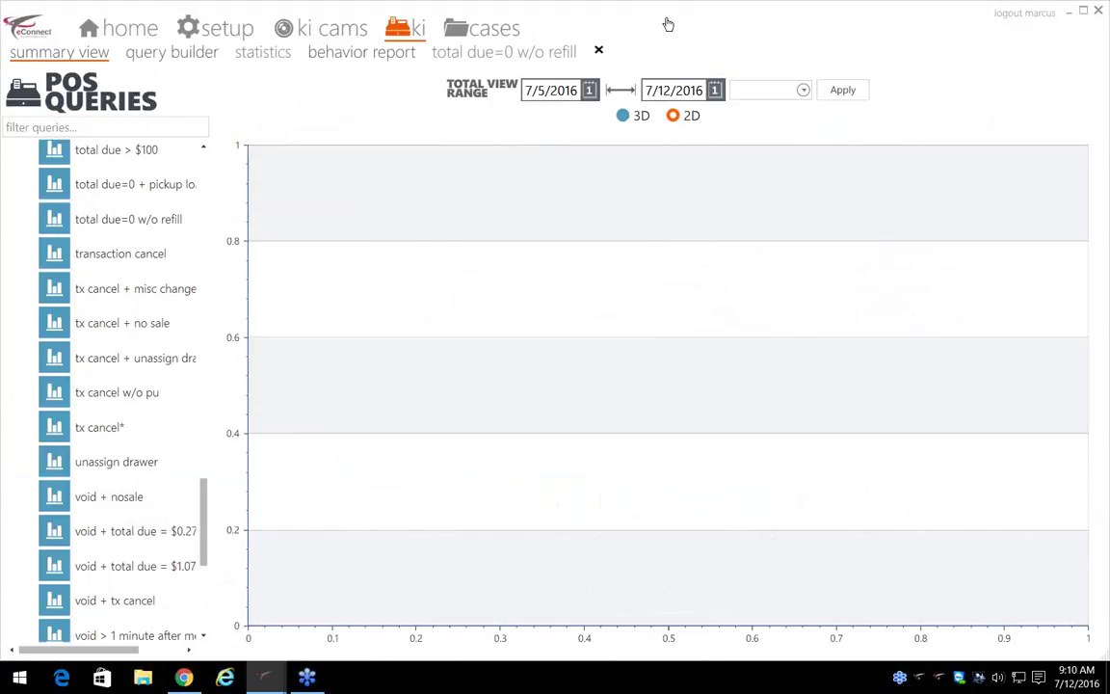
Step: View the total due=0 w/o refill query results and return to the home dashboard
{"action": "left_click", "coordinate": [477, 54]}
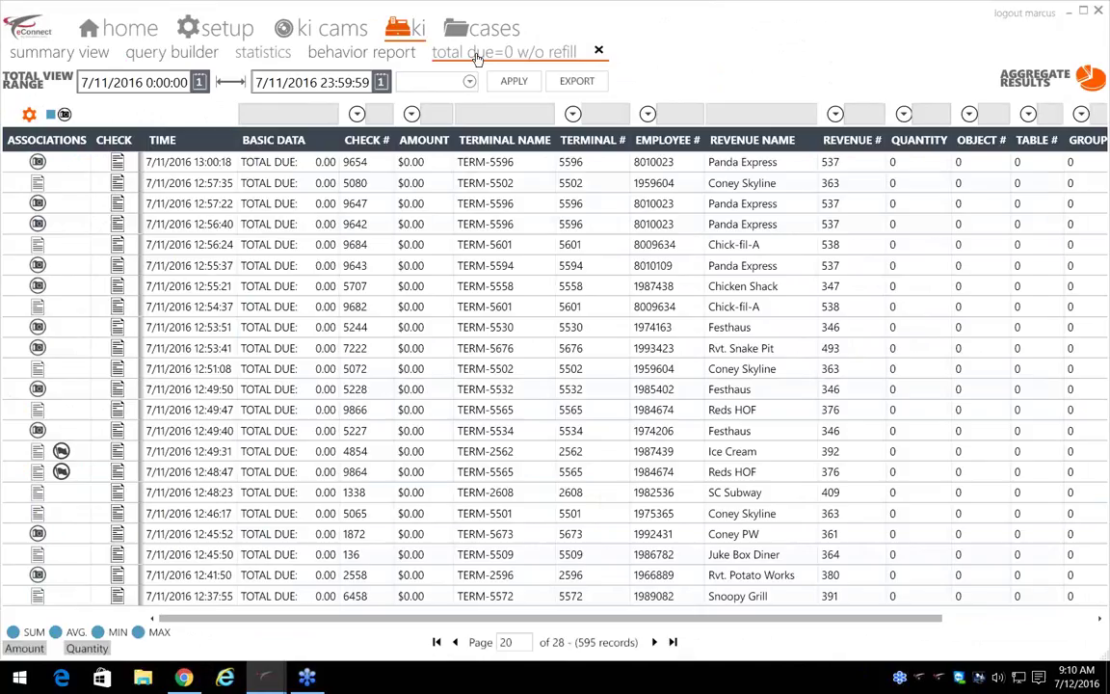
{"action": "left_click", "coordinate": [58, 54]}
{"action": "left_click", "coordinate": [132, 34]}
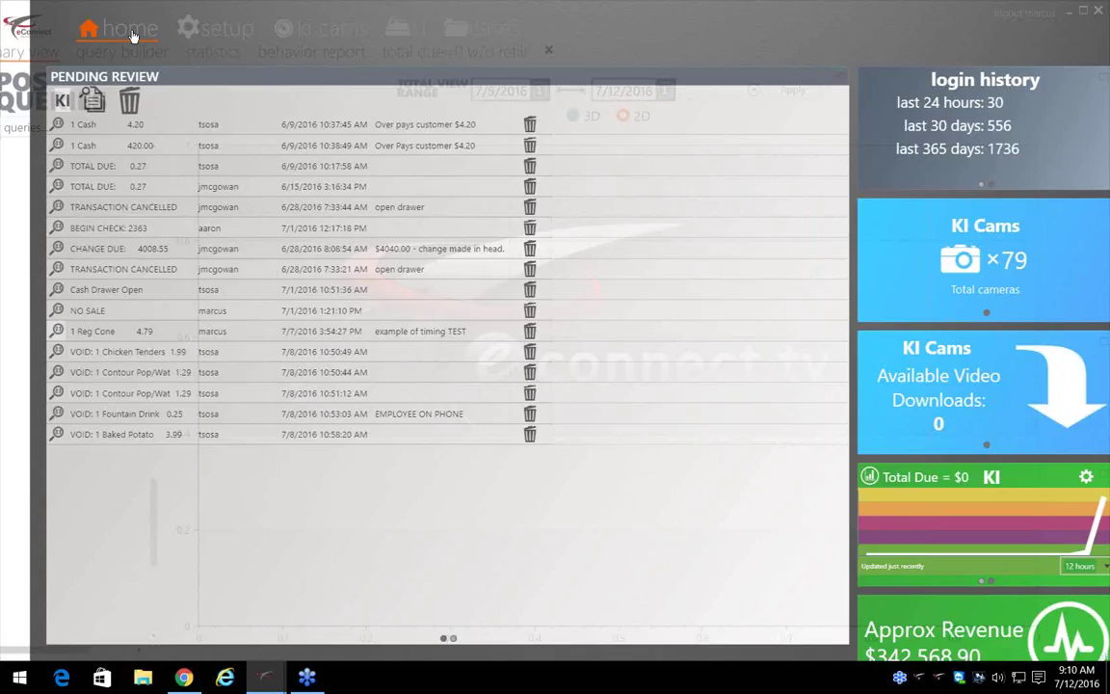
Step: Open the 1 Reg Cone entry from the pending review list, close its custom query, and reopen the entry
{"action": "left_click", "coordinate": [29, 331]}
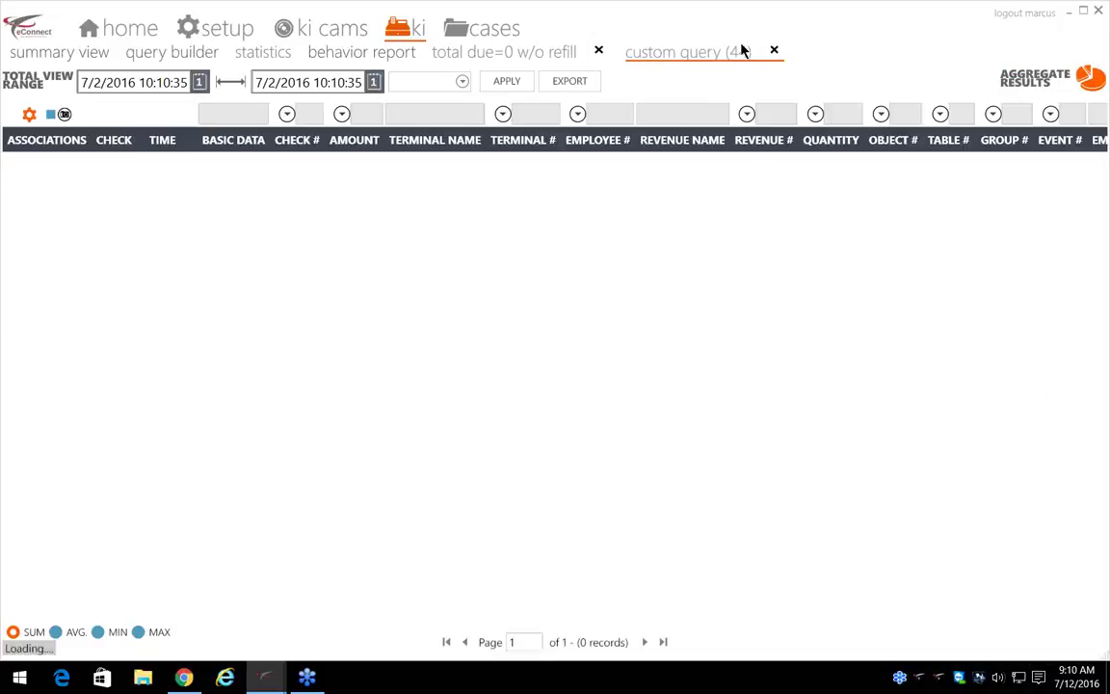
{"action": "left_click", "coordinate": [773, 50]}
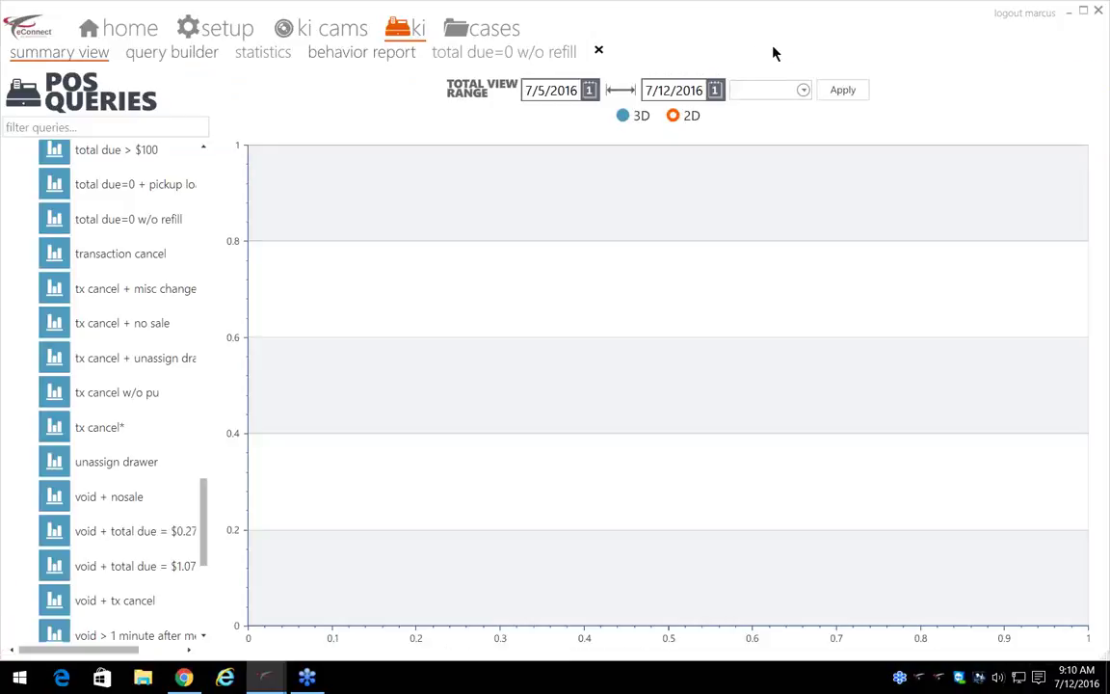
{"action": "left_click", "coordinate": [143, 36]}
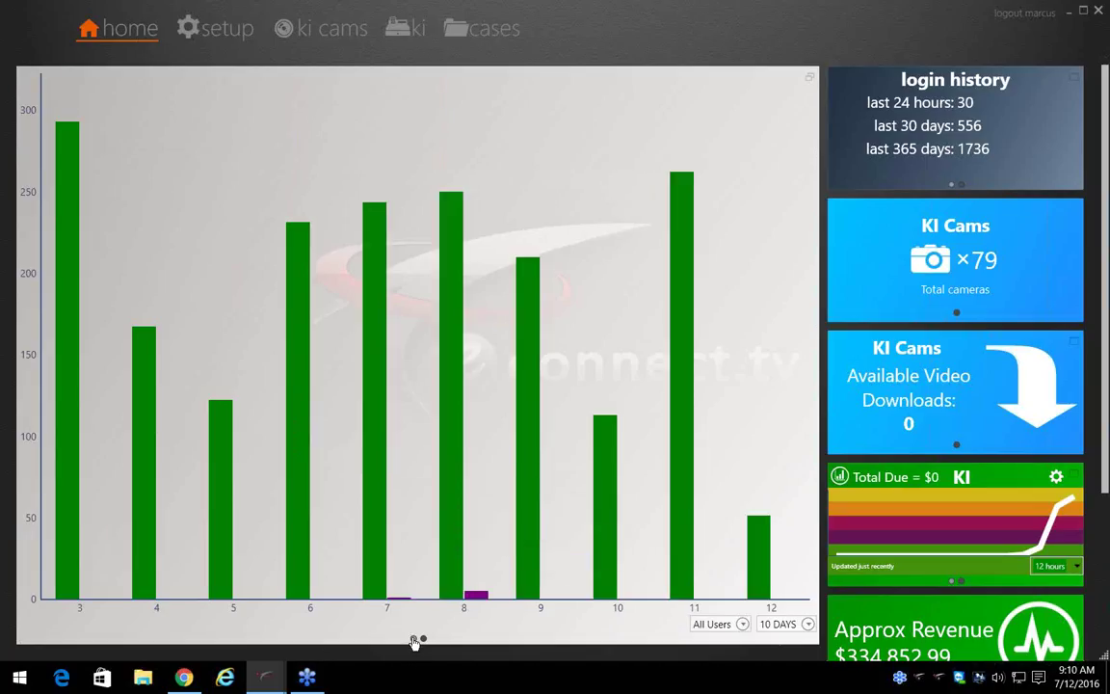
{"action": "left_click", "coordinate": [415, 640]}
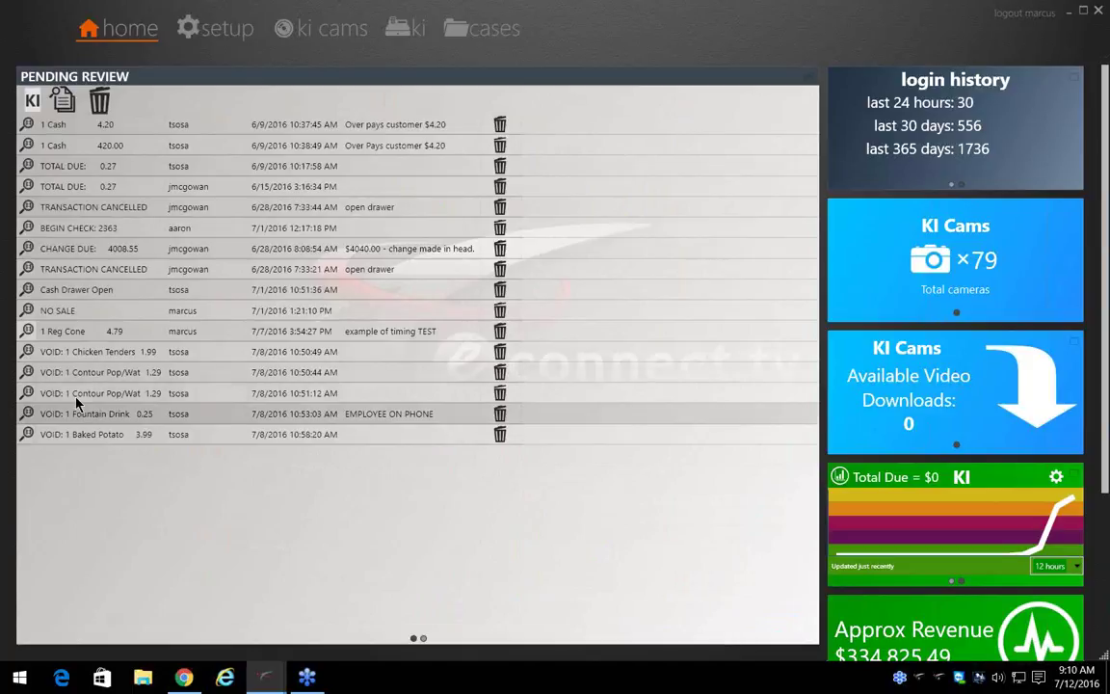
{"action": "left_click", "coordinate": [27, 332]}
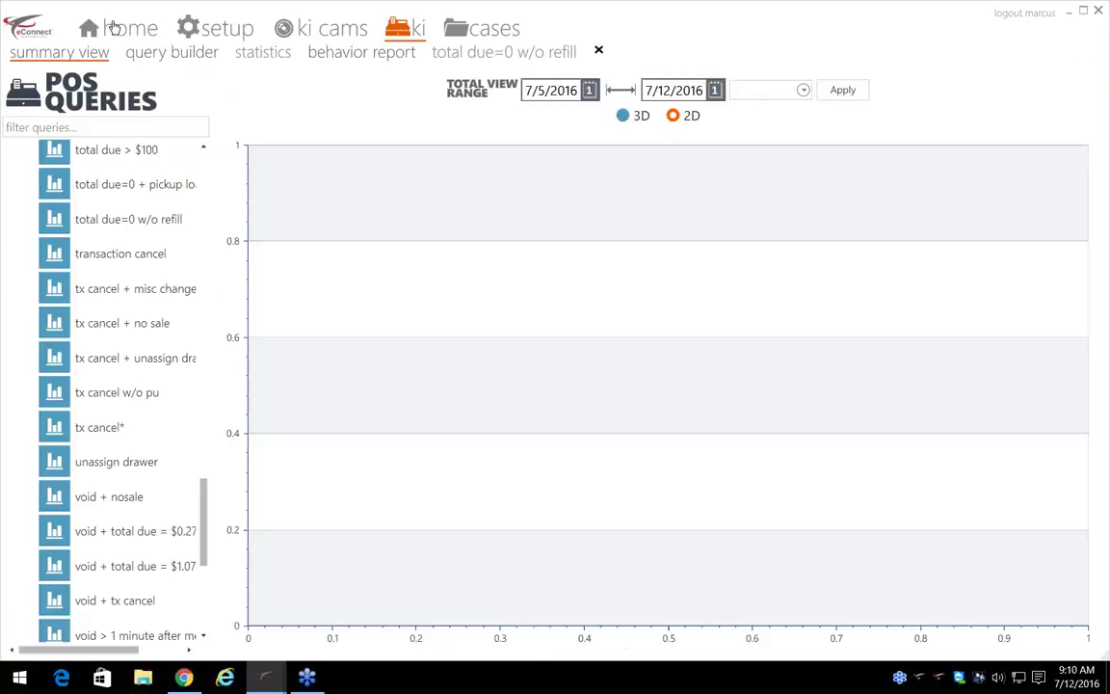
Step: Examine the check summary for check 7779 over the KI POS queries page and close it
{"action": "left_click", "coordinate": [142, 30]}
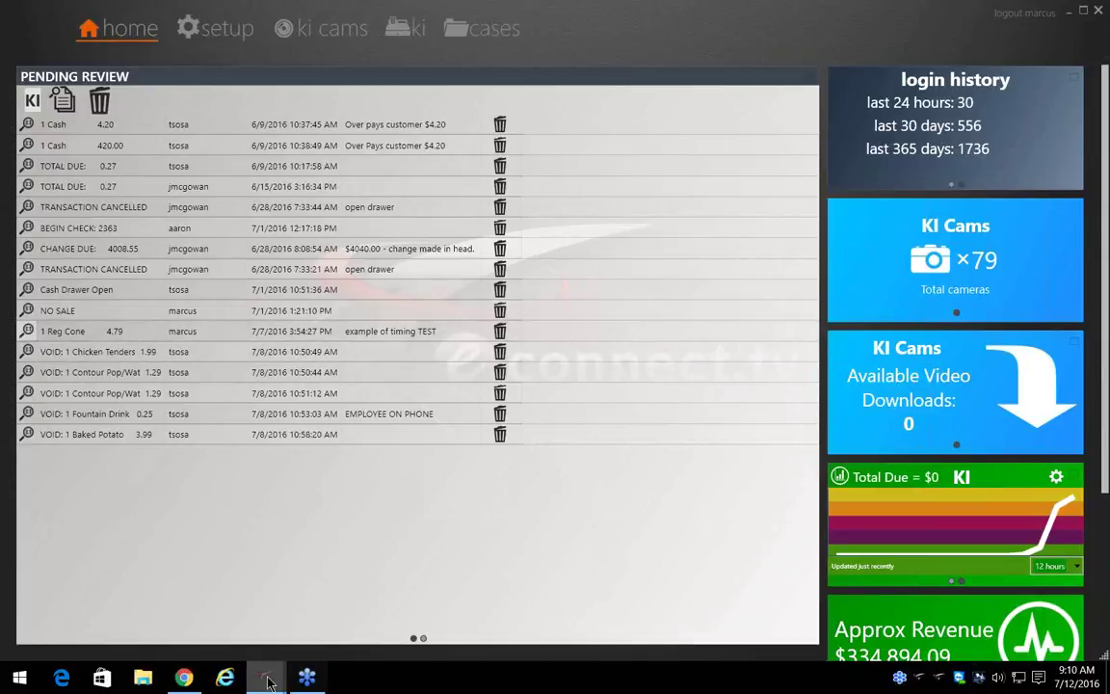
{"action": "mouse_move", "coordinate": [268, 682]}
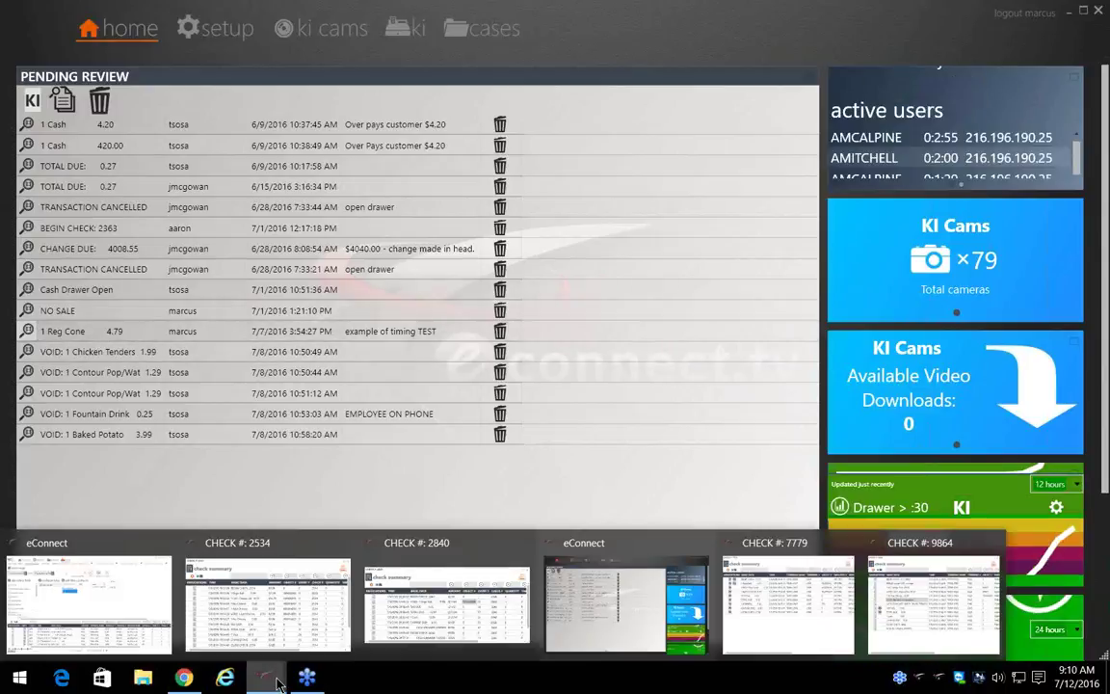
{"action": "left_click", "coordinate": [805, 604]}
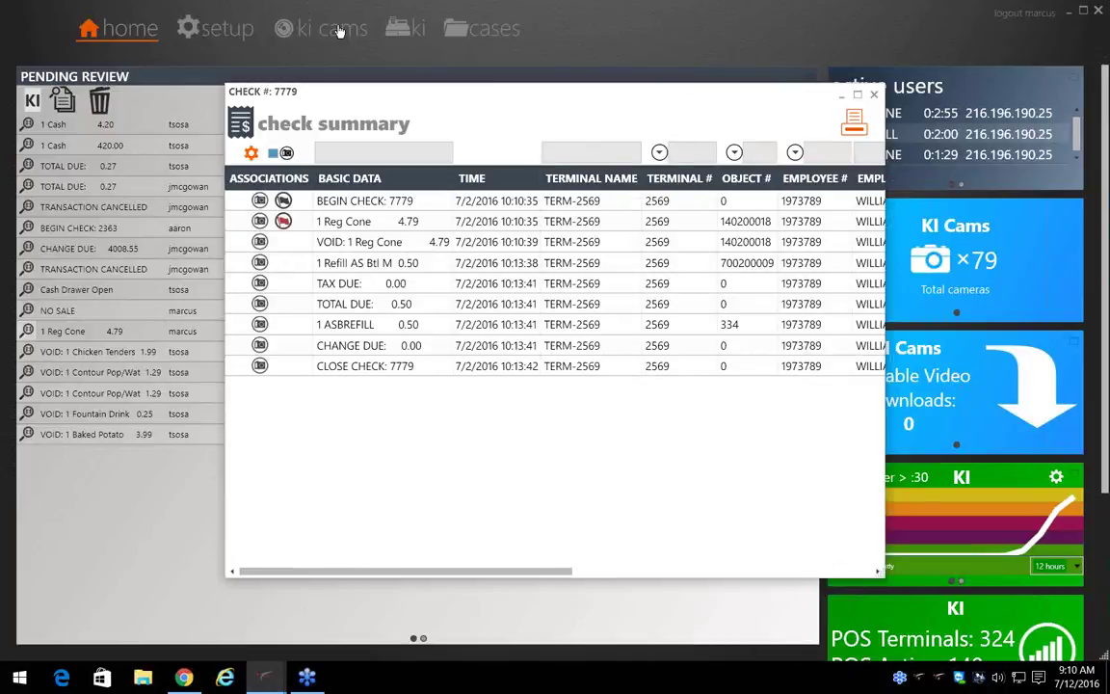
{"action": "left_click", "coordinate": [405, 32]}
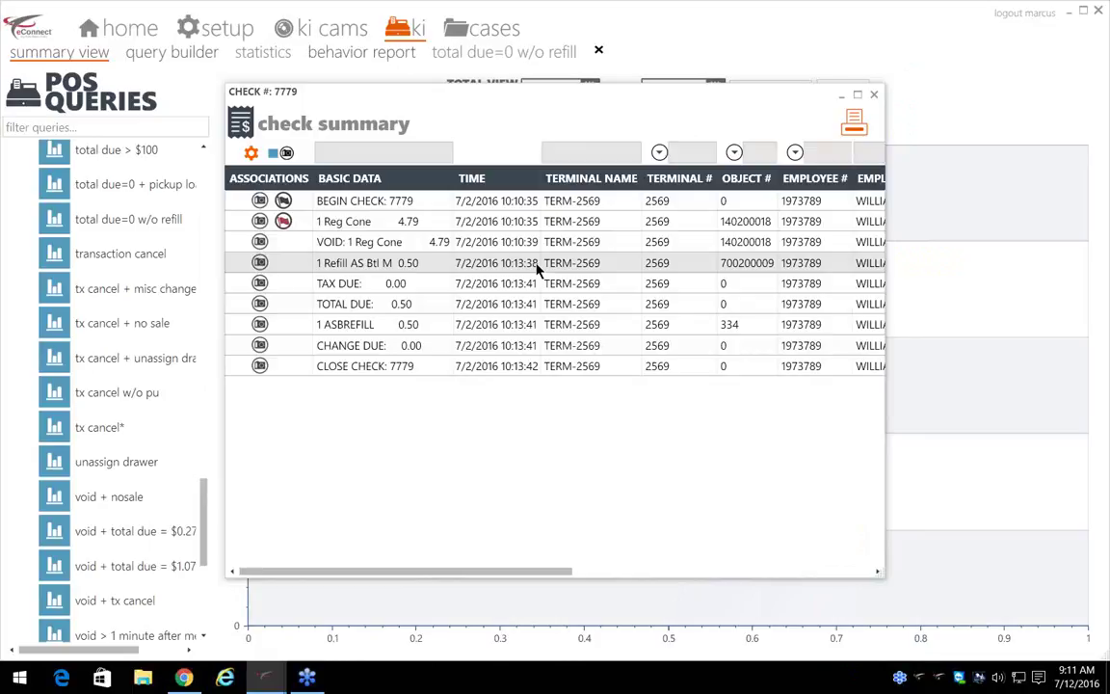
{"action": "left_click", "coordinate": [874, 98]}
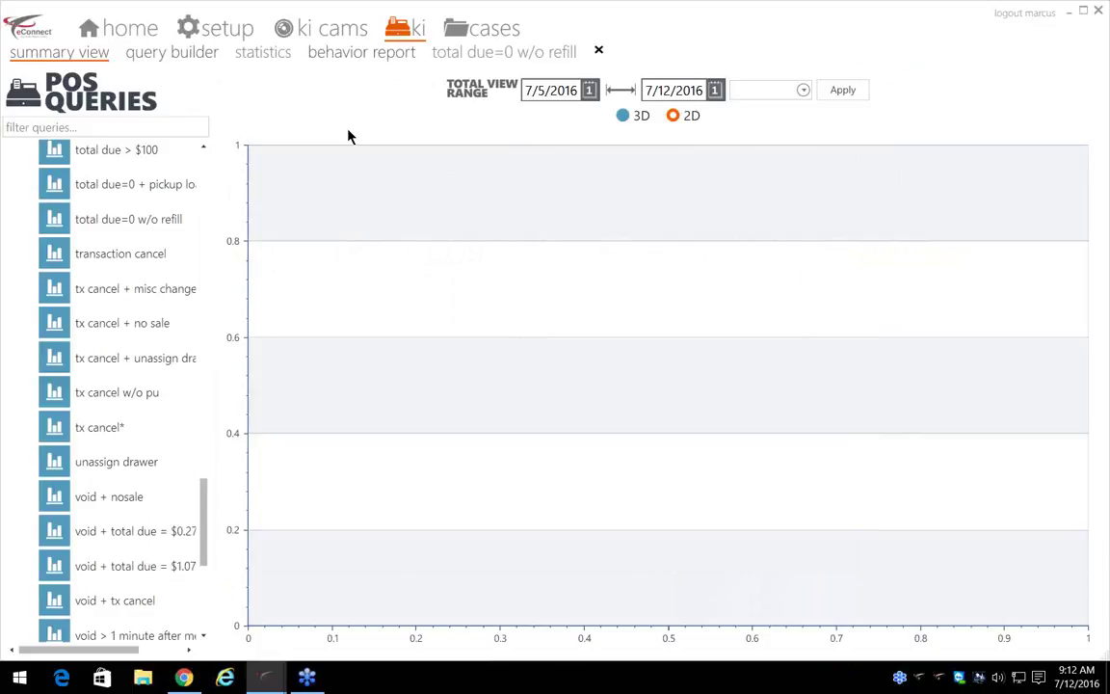
Step: Replace the AUTH: Pay zero transactions criterion in the KI query builder with a blank Basic Data Contains condition
{"action": "left_click", "coordinate": [176, 57]}
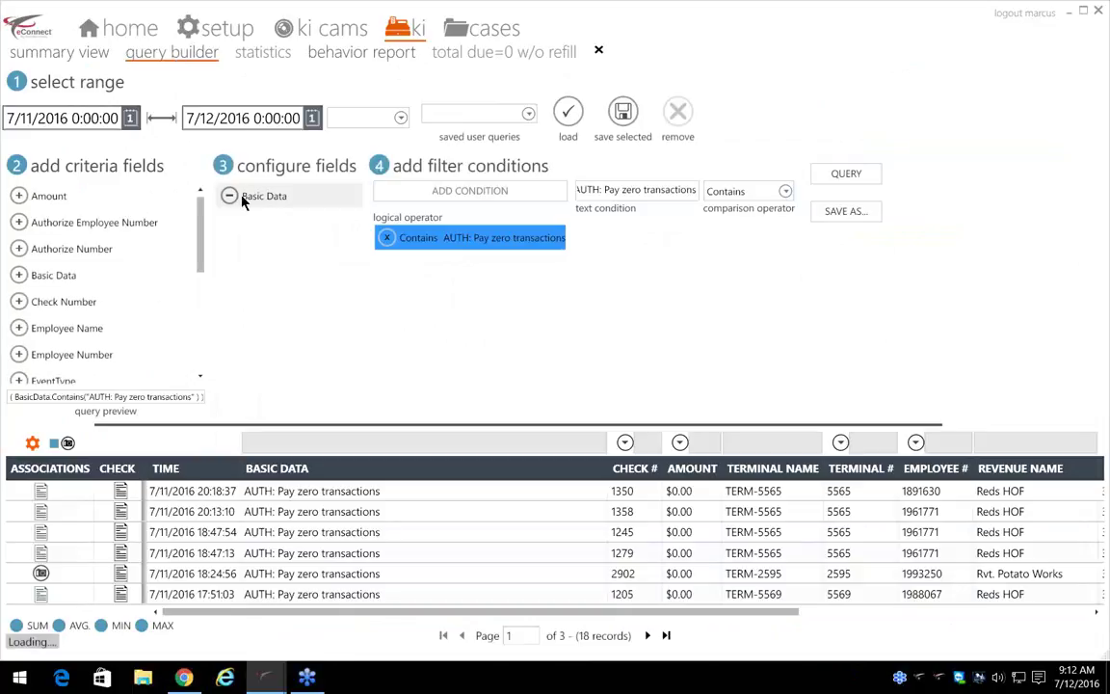
{"action": "left_click", "coordinate": [229, 196]}
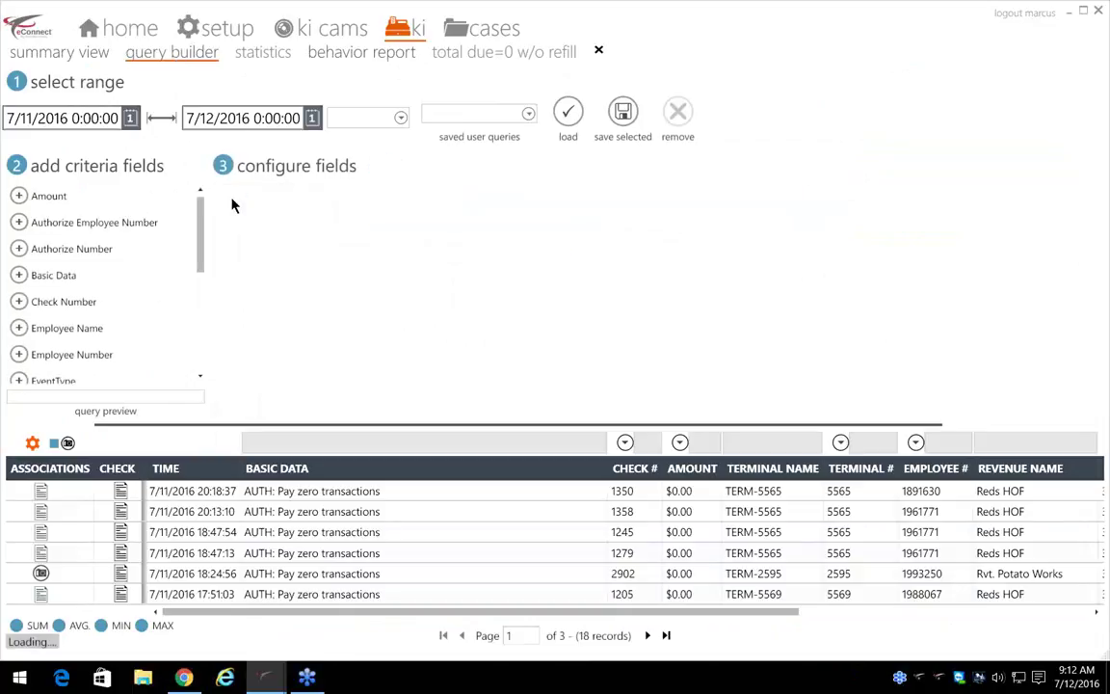
{"action": "left_click", "coordinate": [19, 276]}
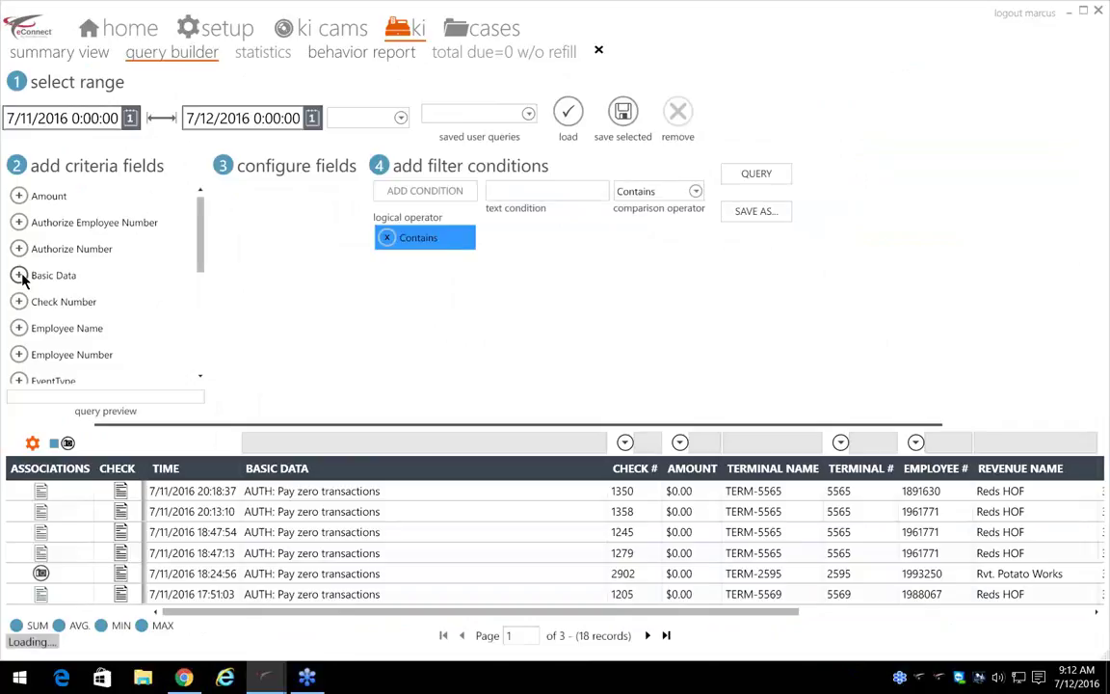
Step: Browse the saved POS queries in the summary view, from the void queries back up to the error queries
{"action": "left_click", "coordinate": [71, 56]}
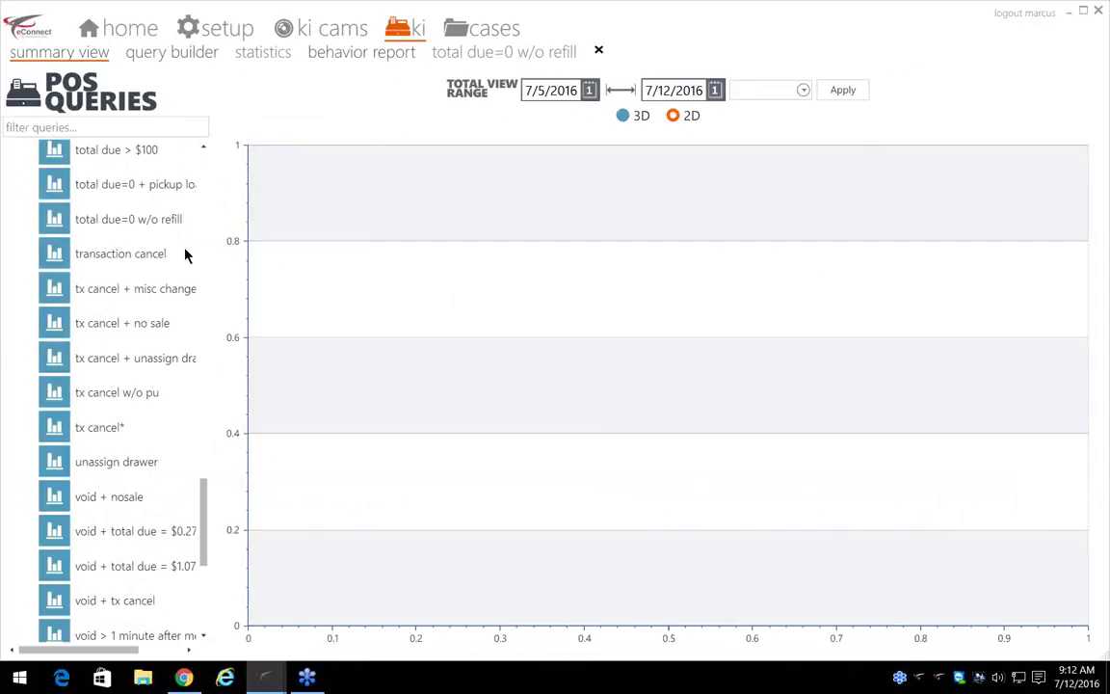
{"action": "scroll", "coordinate": [179, 237], "scroll_direction": "down", "scroll_amount": 1}
{"action": "scroll", "coordinate": [187, 578], "scroll_direction": "down", "scroll_amount": 9}
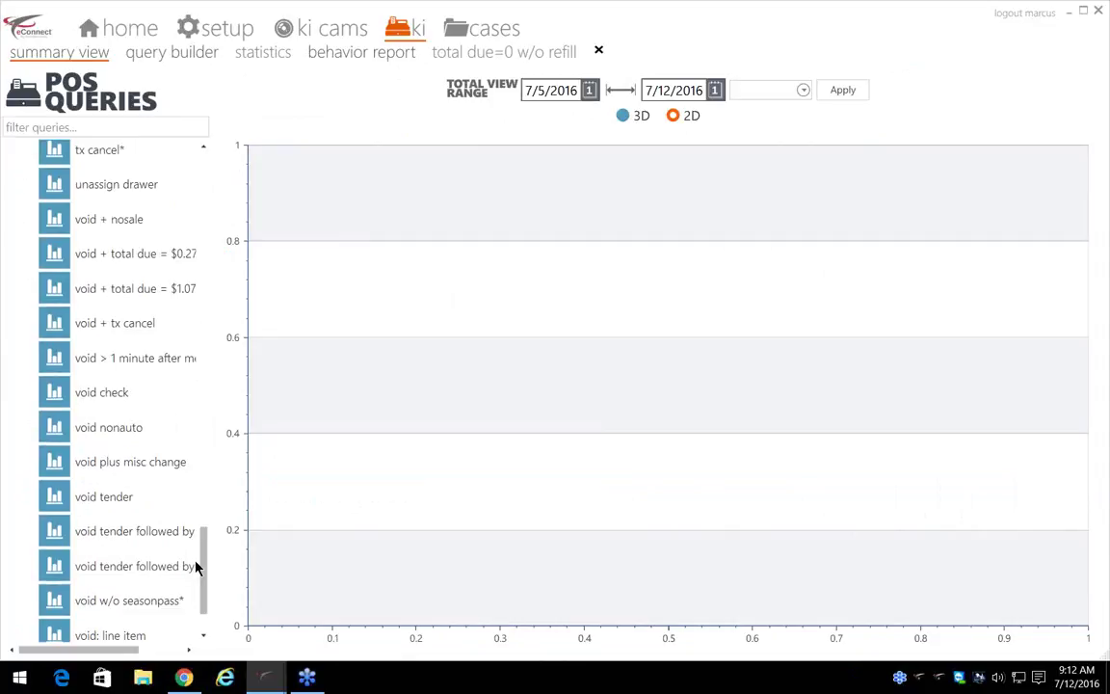
{"action": "scroll", "coordinate": [196, 567], "scroll_direction": "up", "scroll_amount": 16}
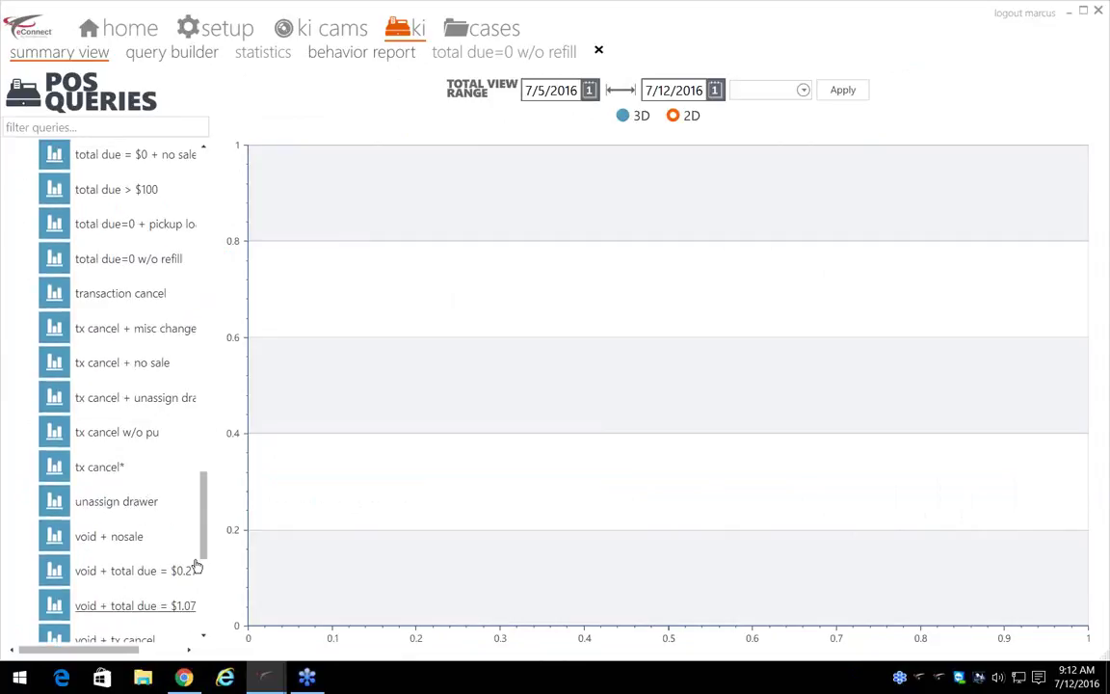
{"action": "scroll", "coordinate": [196, 567], "scroll_direction": "up", "scroll_amount": 15}
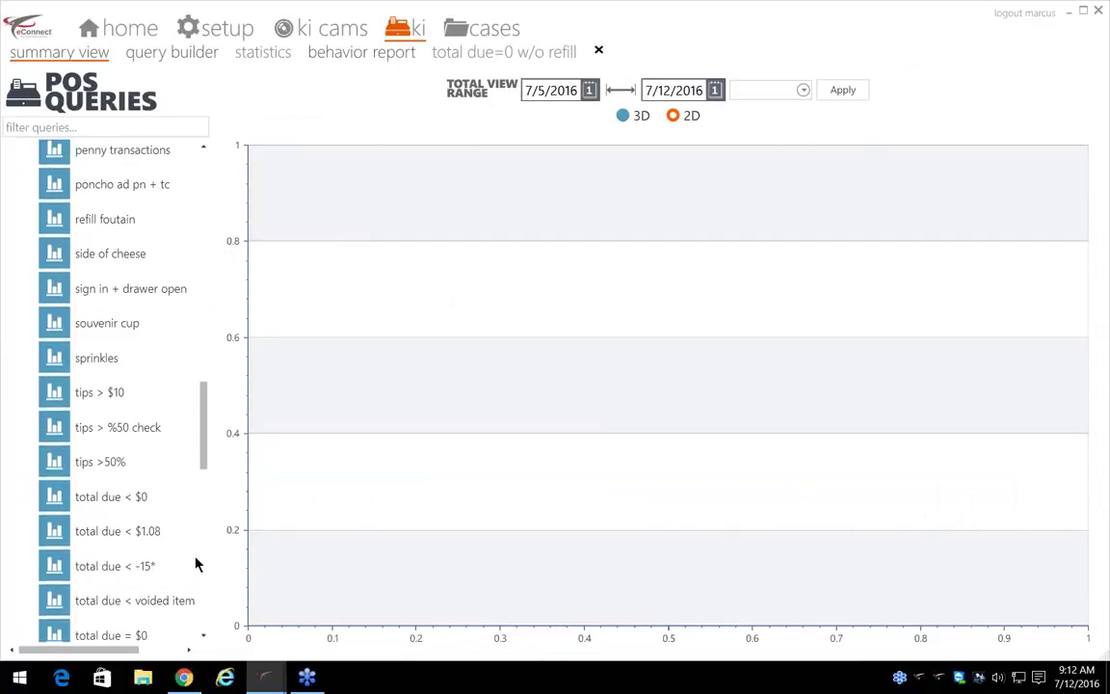
{"action": "scroll", "coordinate": [196, 563], "scroll_direction": "up", "scroll_amount": 6}
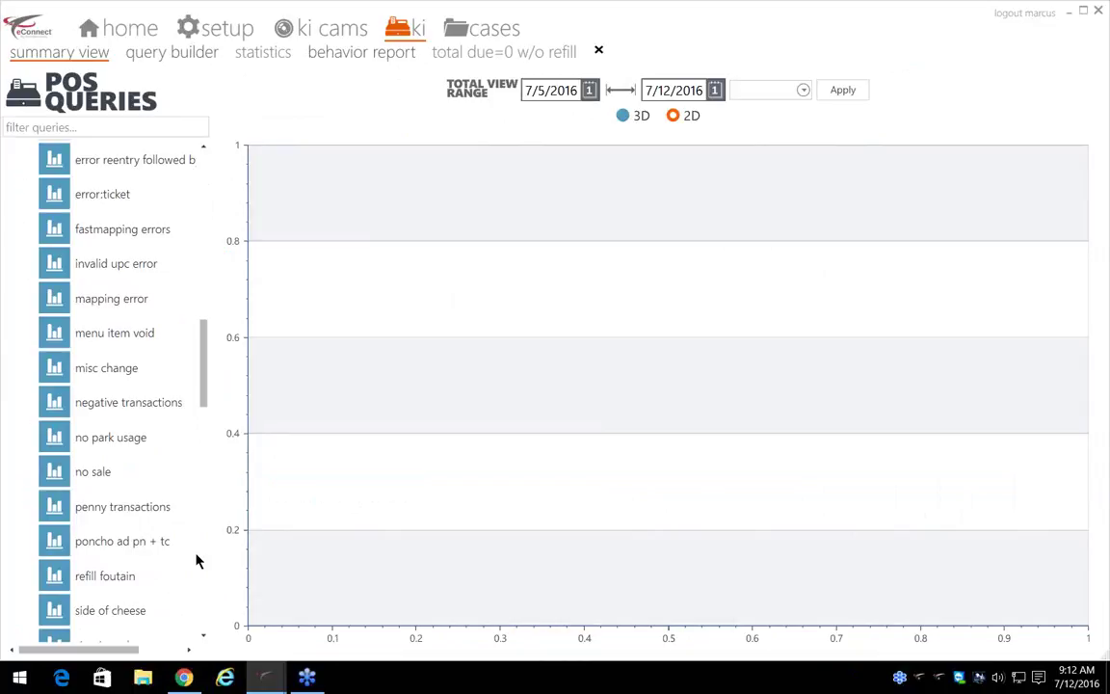
Step: Remove the Basic Data criterion from the query builder and look through the available criteria fields down to Terminal Number
{"action": "left_click", "coordinate": [160, 54]}
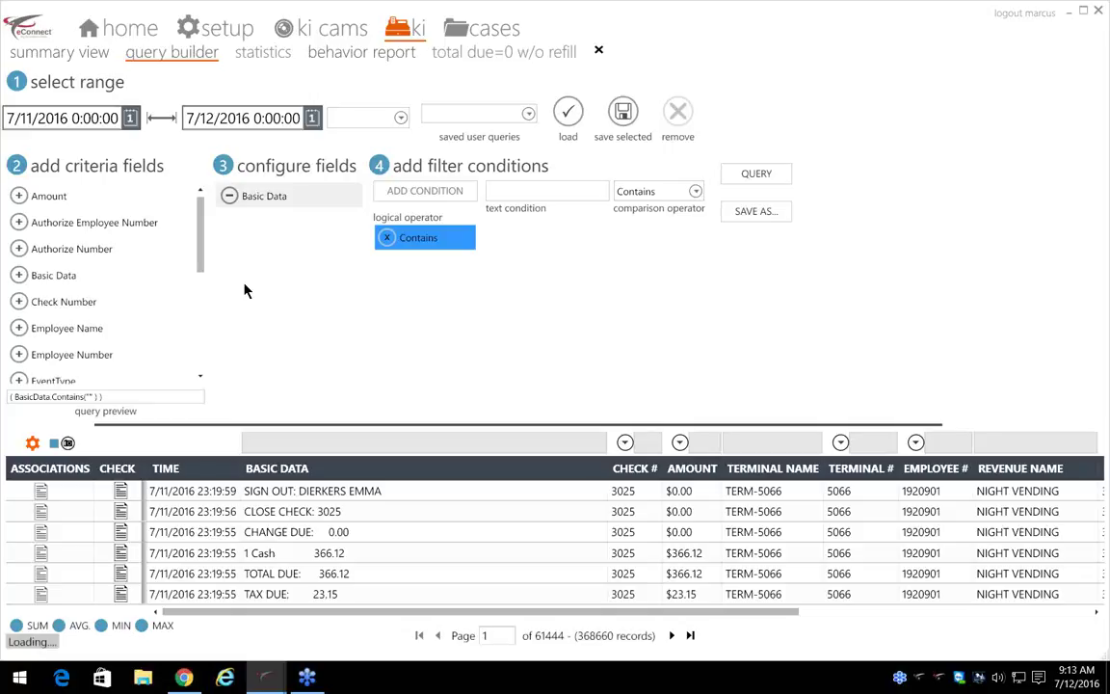
{"action": "left_click", "coordinate": [229, 198]}
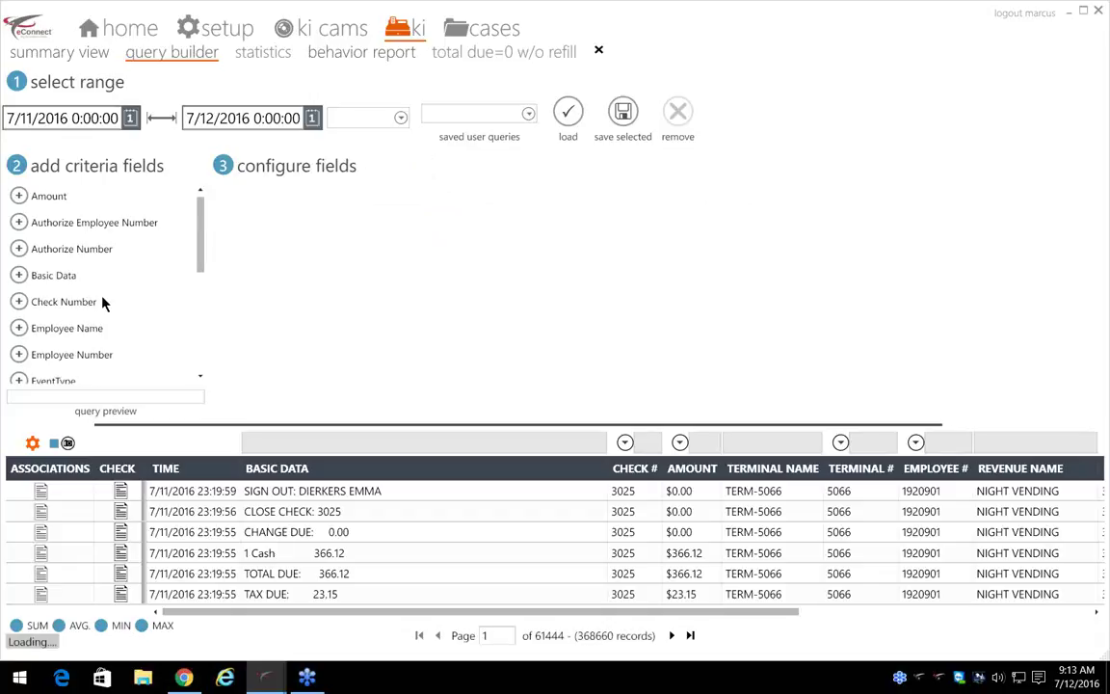
{"action": "scroll", "coordinate": [104, 300], "scroll_direction": "down", "scroll_amount": 6}
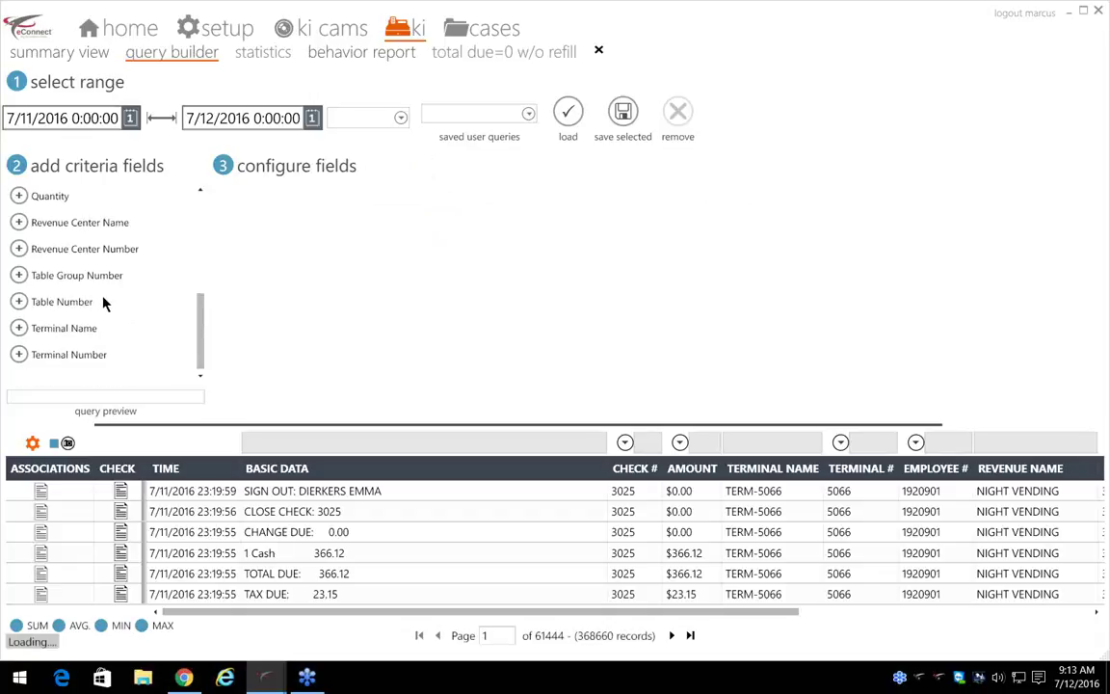
Step: Add a Quantity criterion to the query builder with the condition Greater than or equal to 50
{"action": "left_click", "coordinate": [18, 195]}
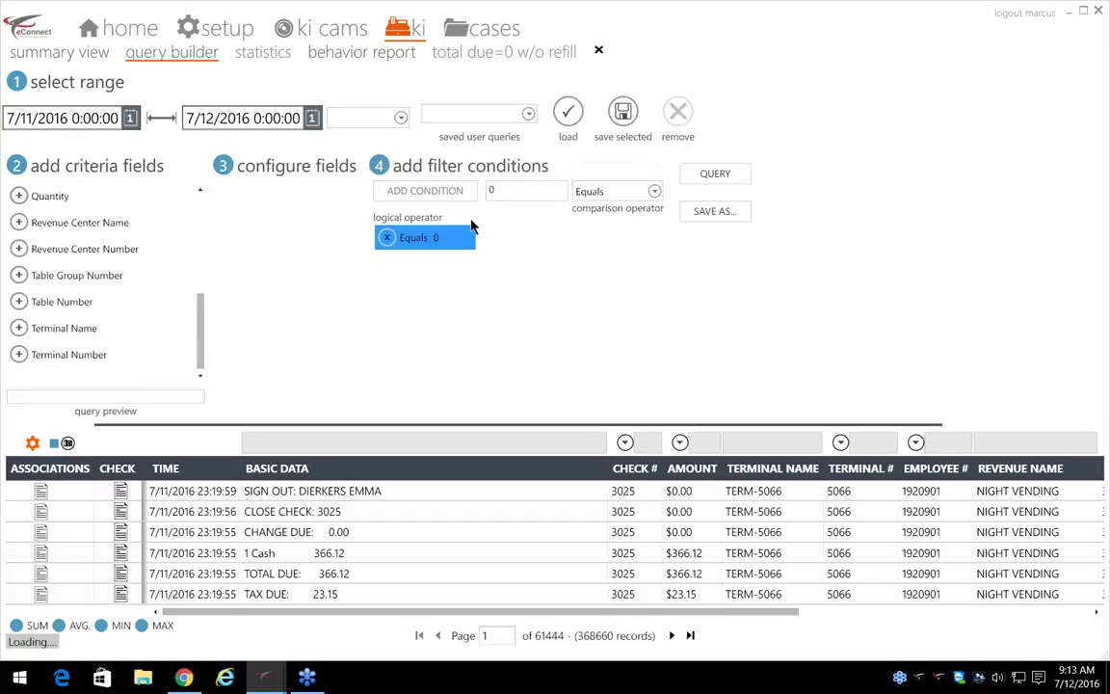
{"action": "left_click", "coordinate": [526, 190]}
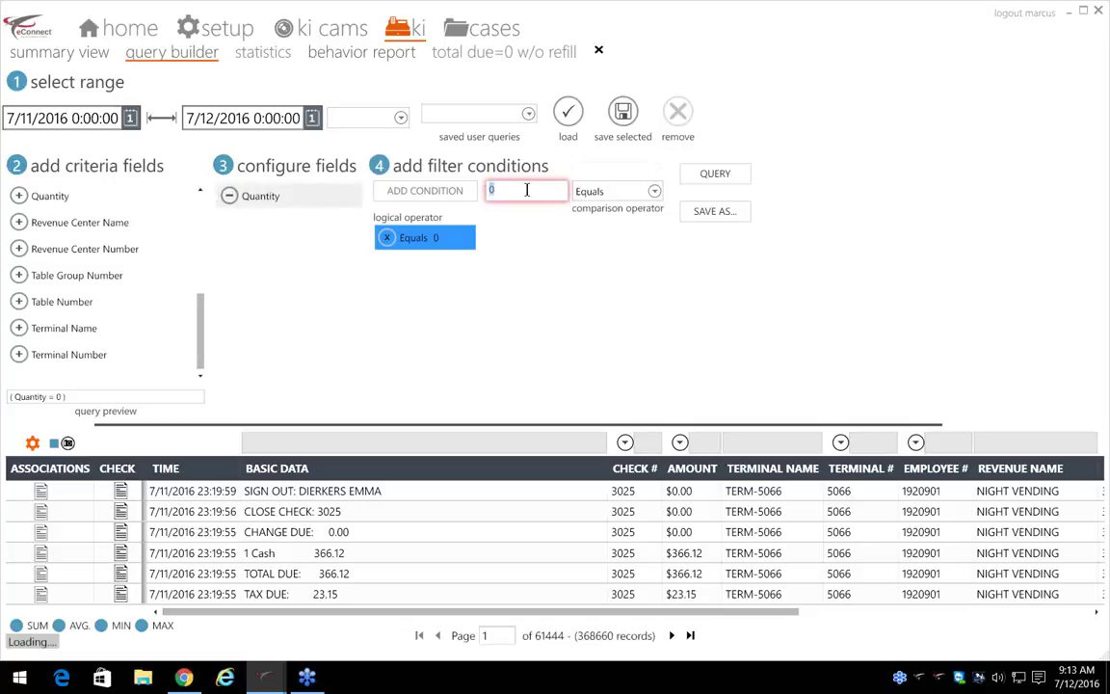
{"action": "type", "text": "50"}
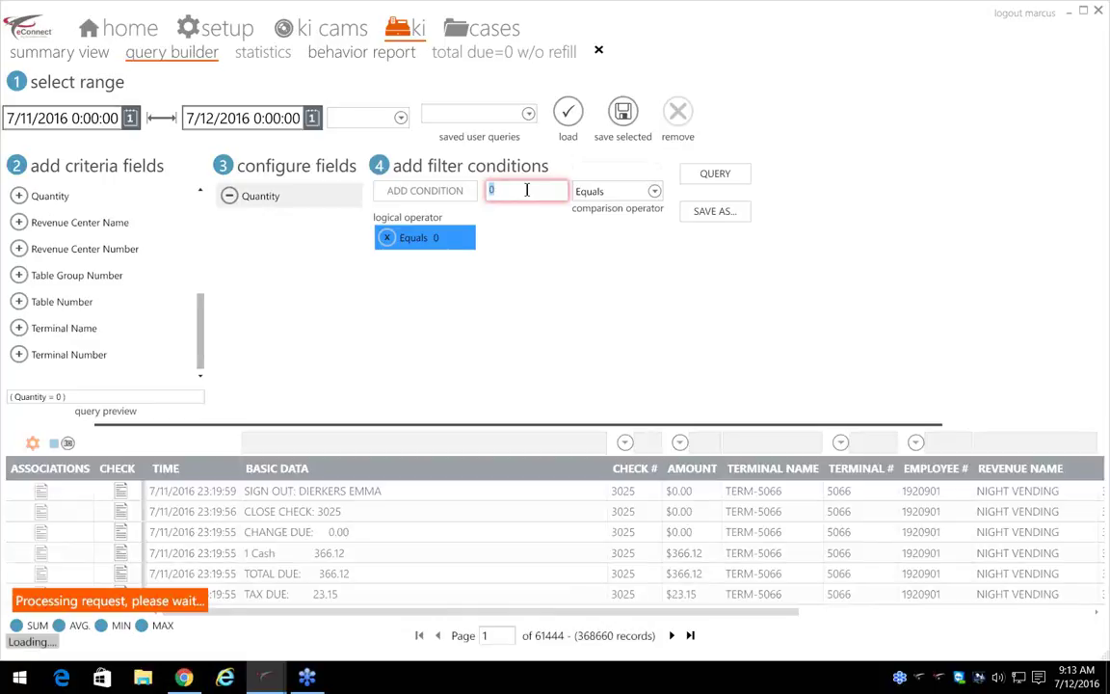
{"action": "left_click", "coordinate": [654, 191]}
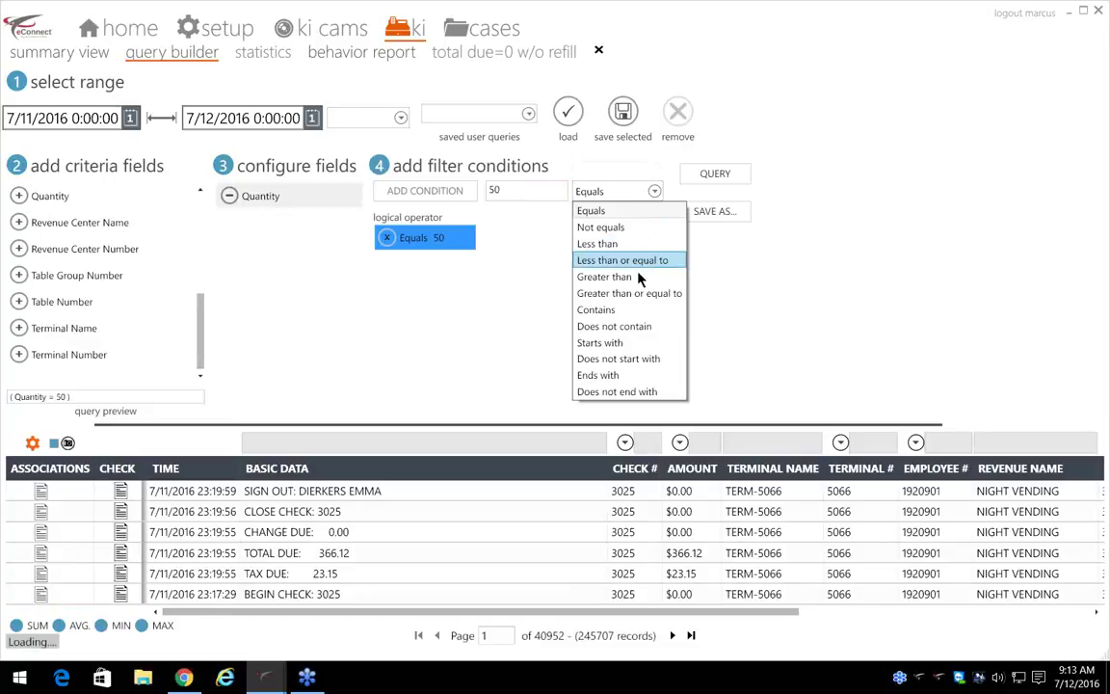
{"action": "left_click", "coordinate": [641, 302]}
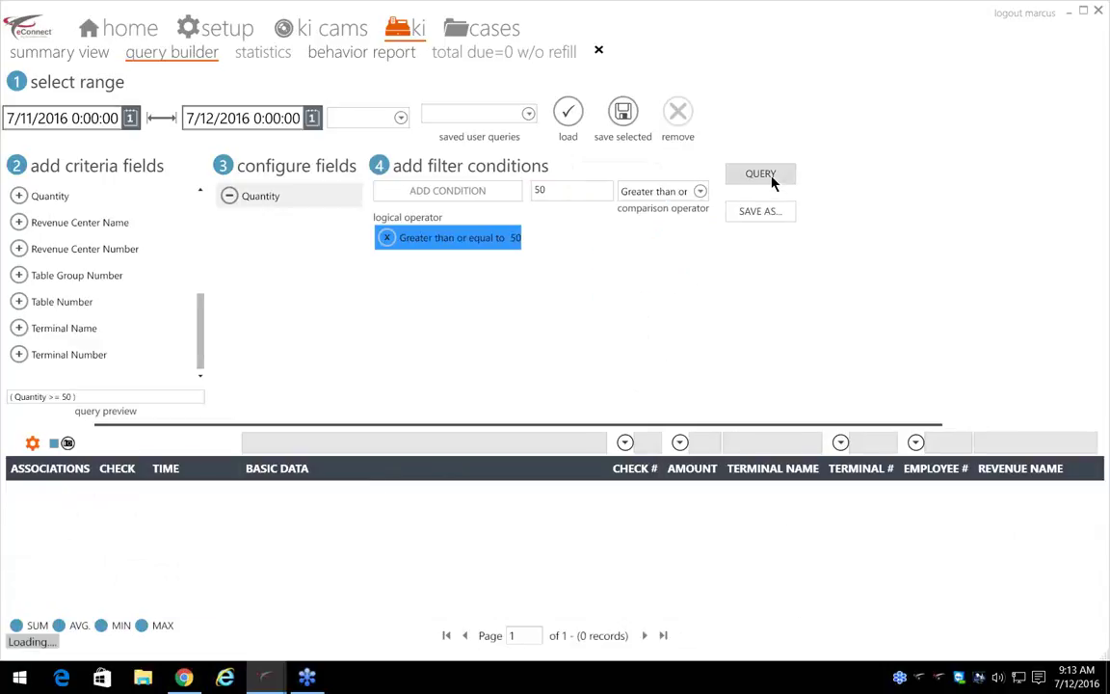
Step: Set the query's date range to Last 7 Days and run the quantity query
{"action": "left_click", "coordinate": [400, 117]}
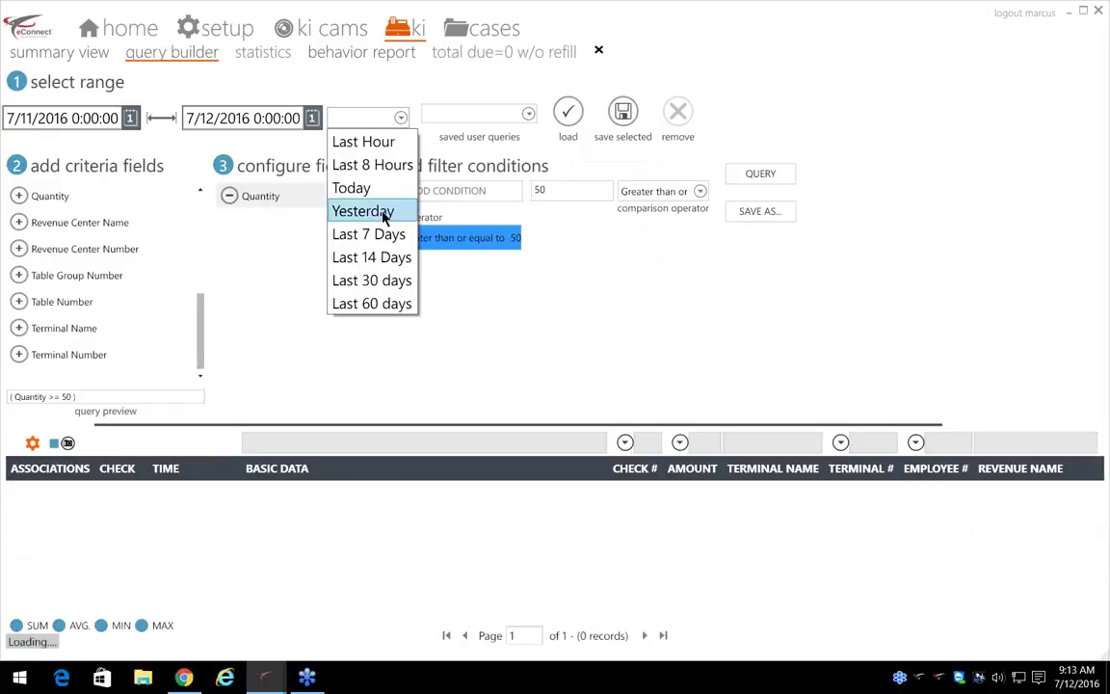
{"action": "left_click", "coordinate": [385, 236]}
{"action": "left_click", "coordinate": [756, 174]}
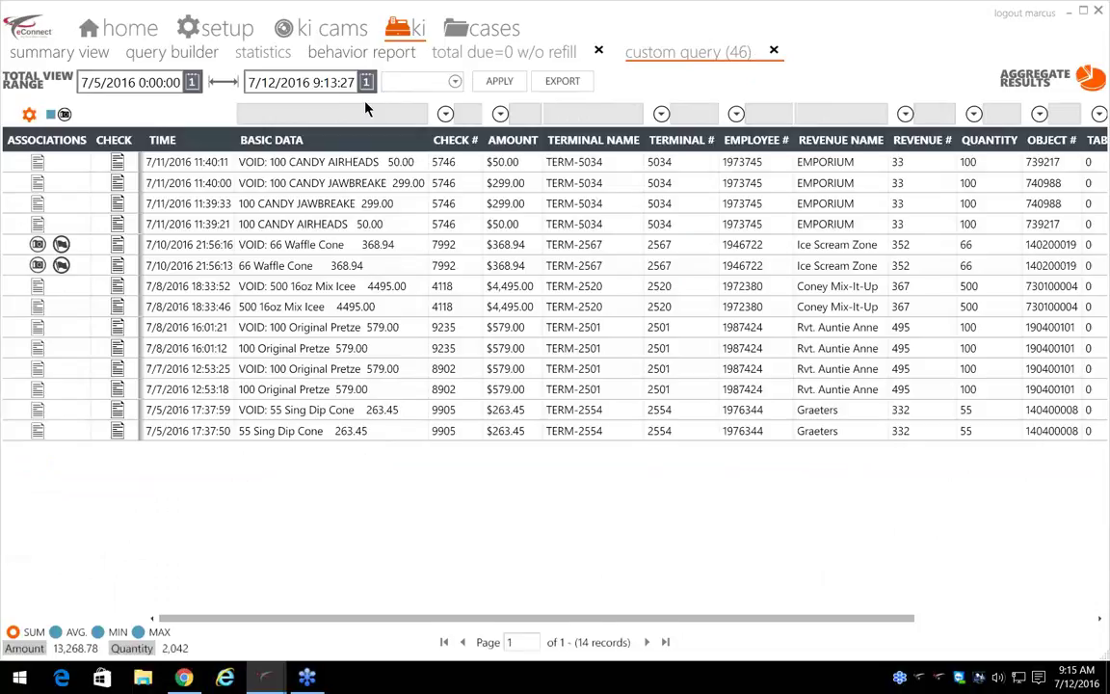
Step: Return to the query builder and replace the Quantity criterion with an EventType criterion
{"action": "left_click", "coordinate": [171, 54]}
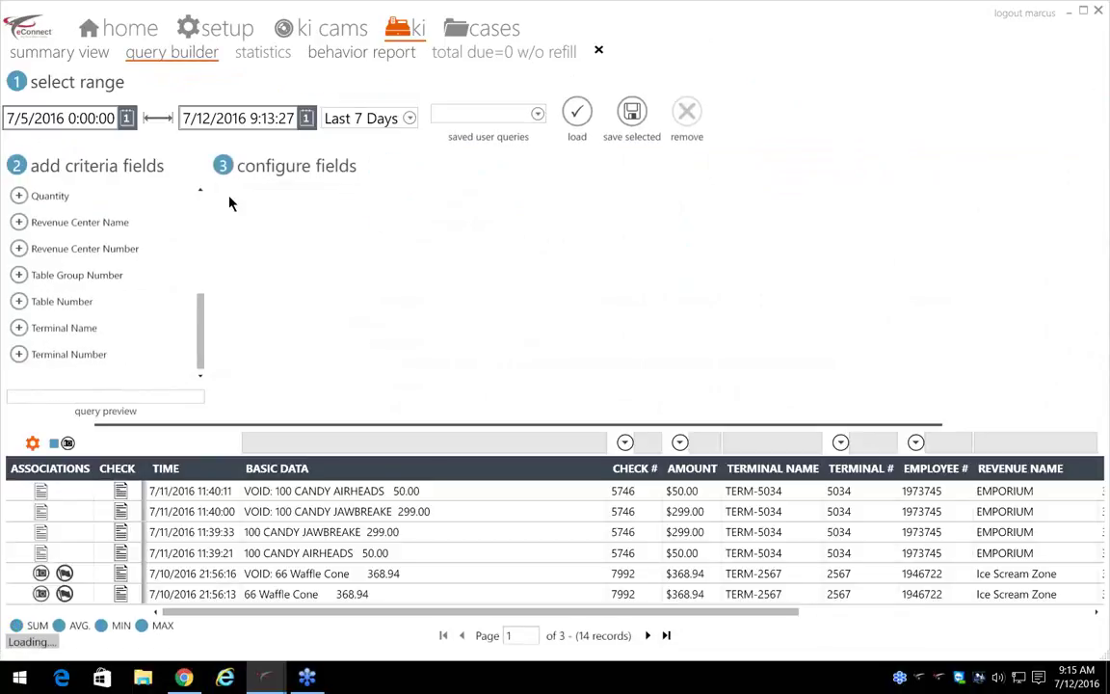
{"action": "scroll", "coordinate": [178, 279], "scroll_direction": "up", "scroll_amount": 5}
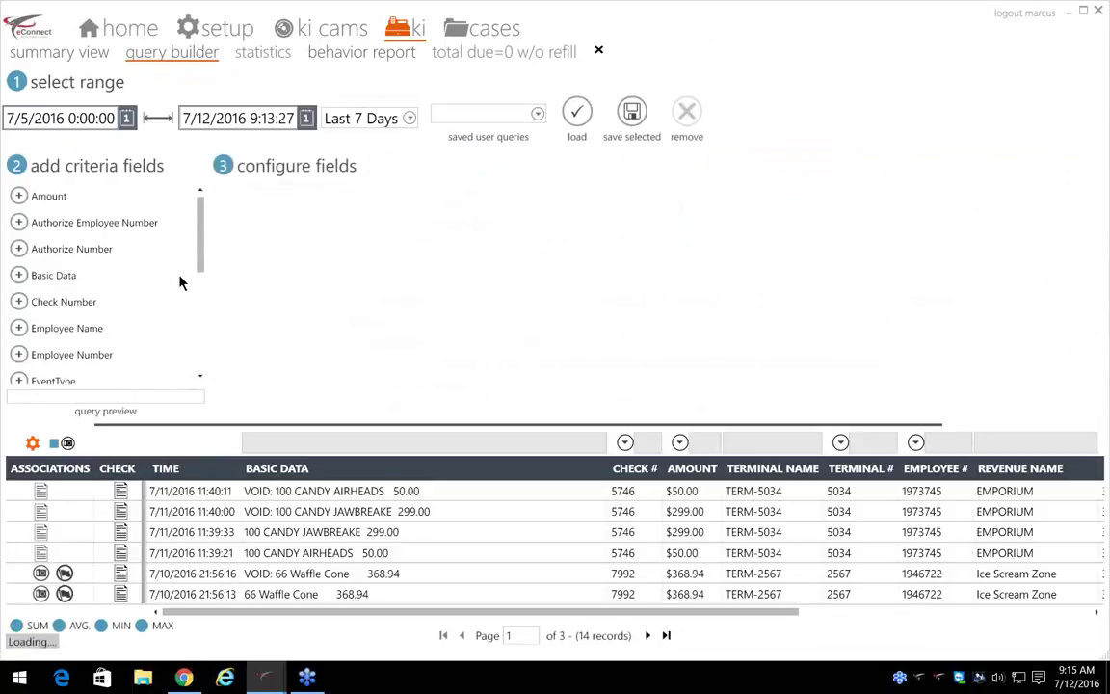
{"action": "scroll", "coordinate": [179, 282], "scroll_direction": "down", "scroll_amount": 3}
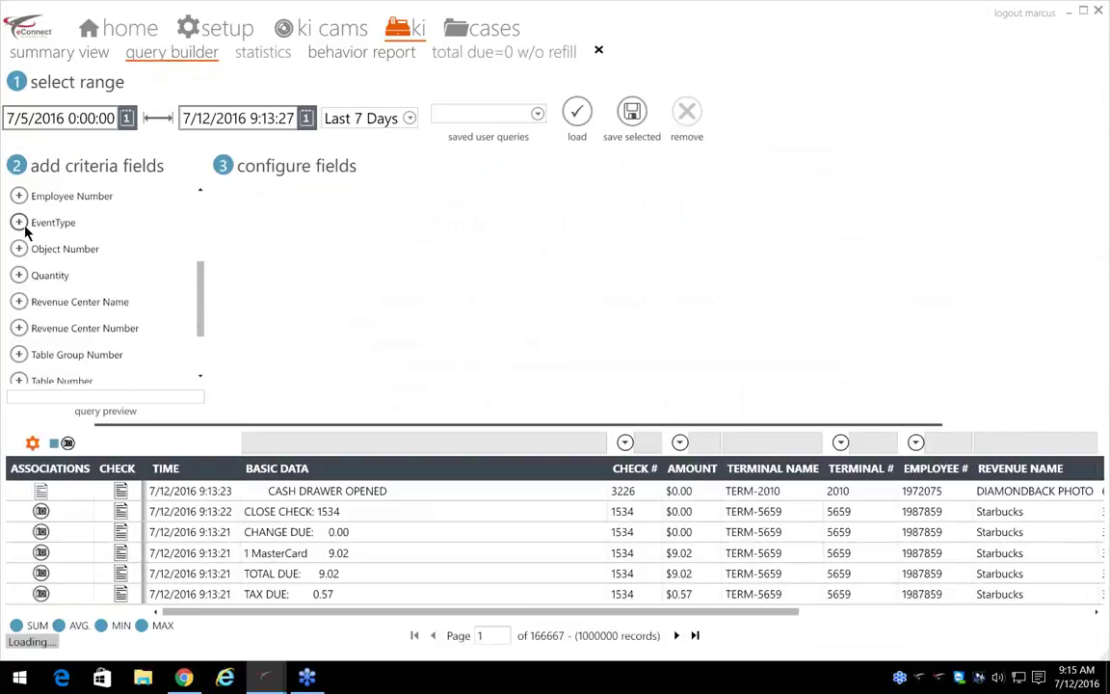
{"action": "left_click", "coordinate": [19, 223]}
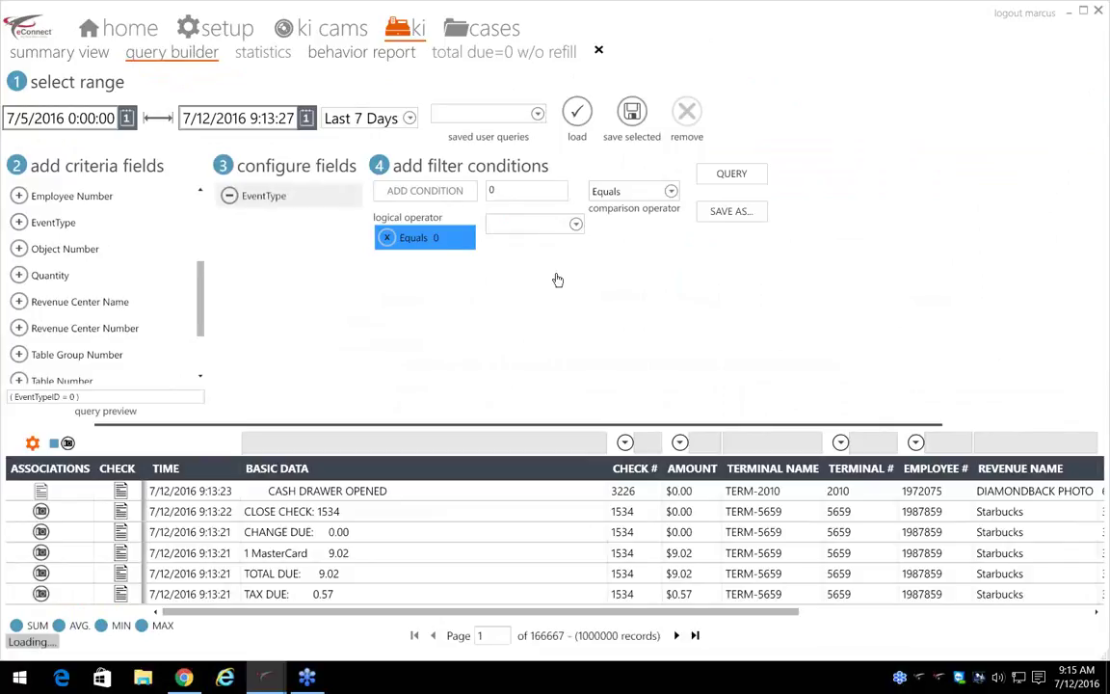
Step: Set the EventType condition to equal [18] ReportGenerated and run the query
{"action": "left_click", "coordinate": [576, 224]}
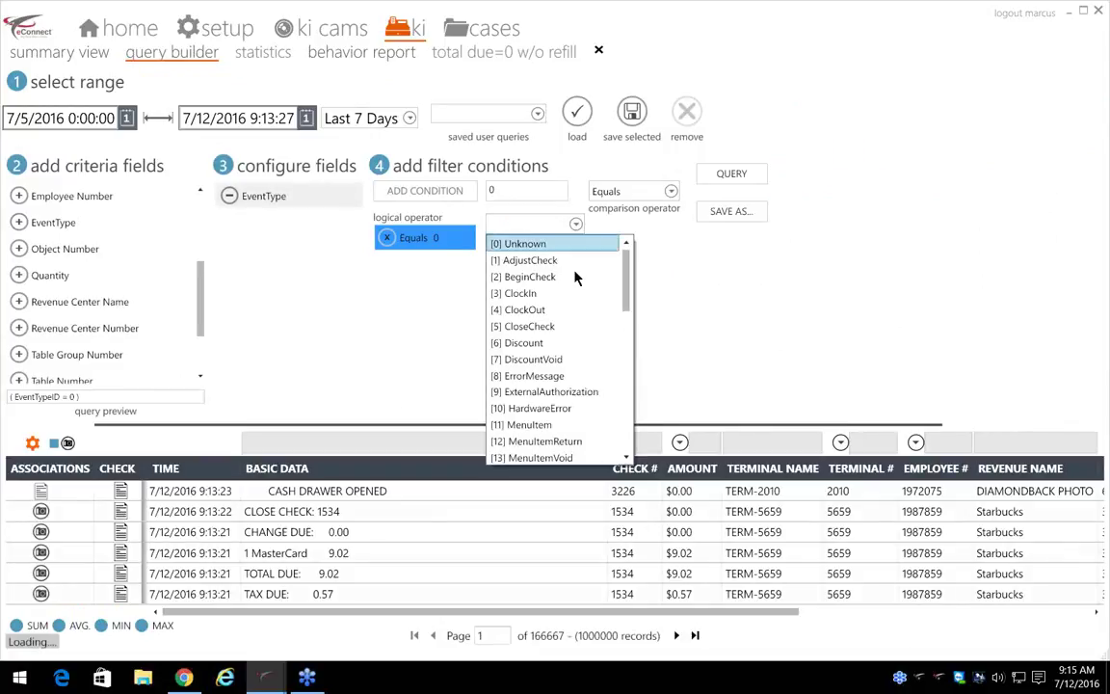
{"action": "scroll", "coordinate": [571, 324], "scroll_direction": "down", "scroll_amount": 2}
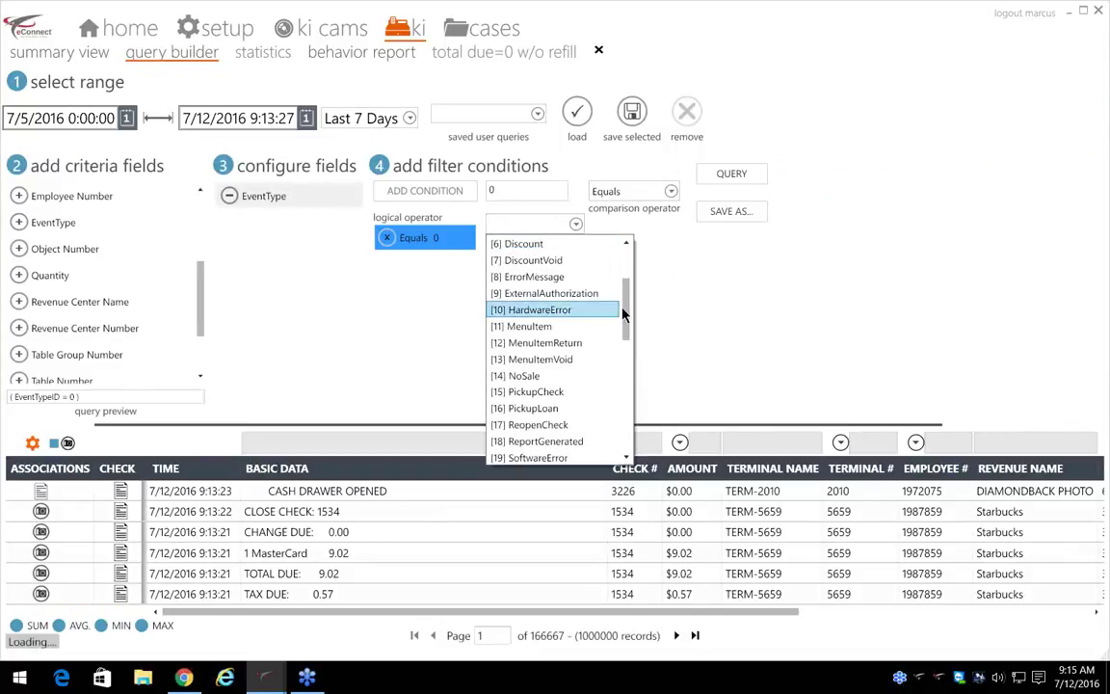
{"action": "scroll", "coordinate": [617, 329], "scroll_direction": "down", "scroll_amount": 1}
{"action": "scroll", "coordinate": [617, 329], "scroll_direction": "down", "scroll_amount": 1}
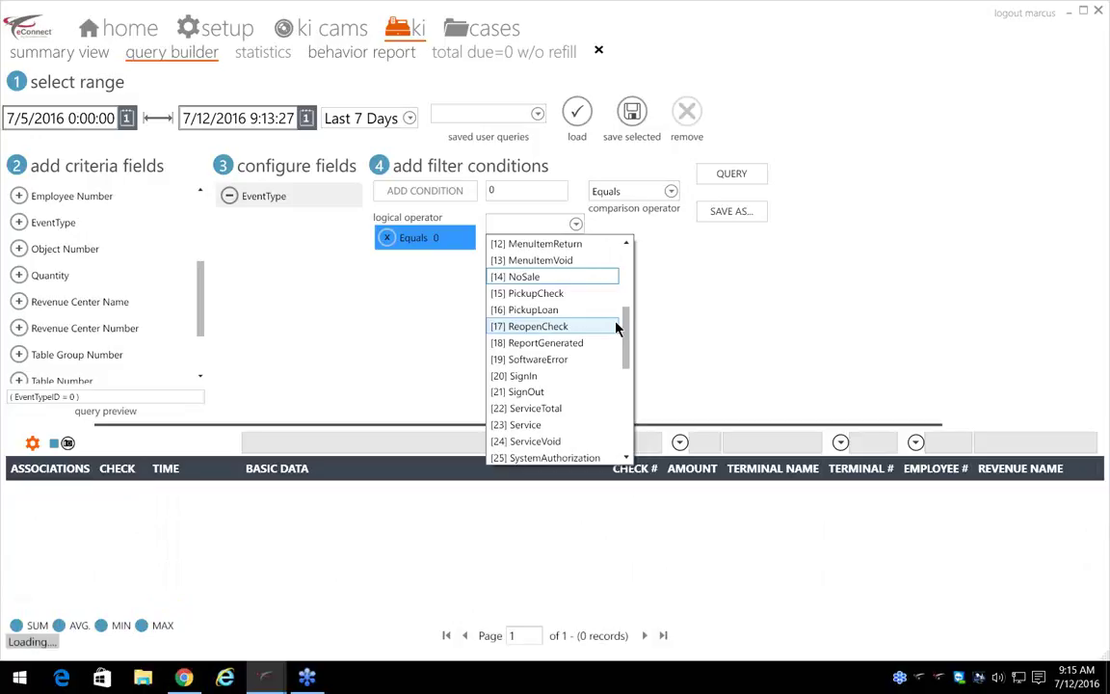
{"action": "left_click", "coordinate": [608, 343]}
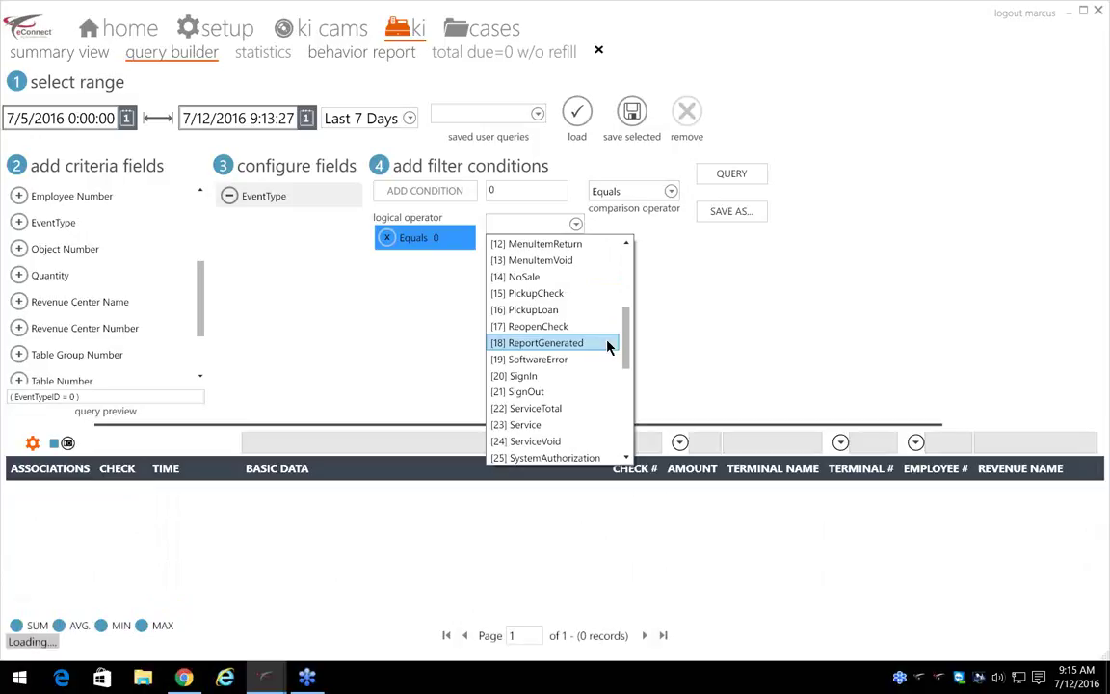
{"action": "left_click", "coordinate": [608, 343]}
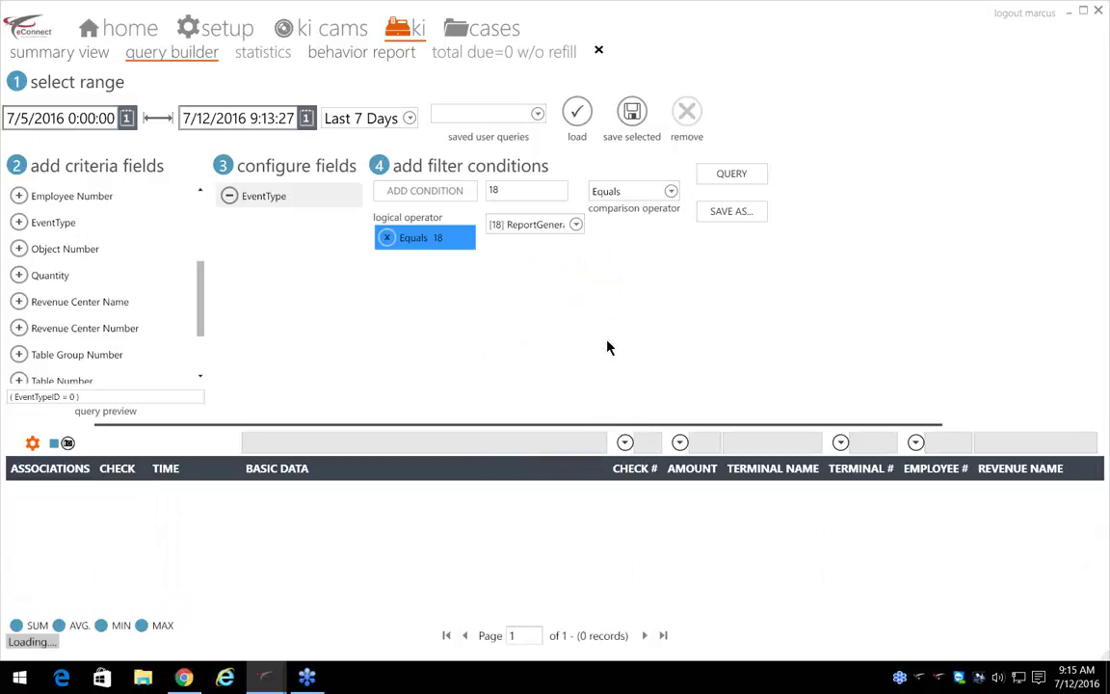
{"action": "left_click", "coordinate": [731, 174]}
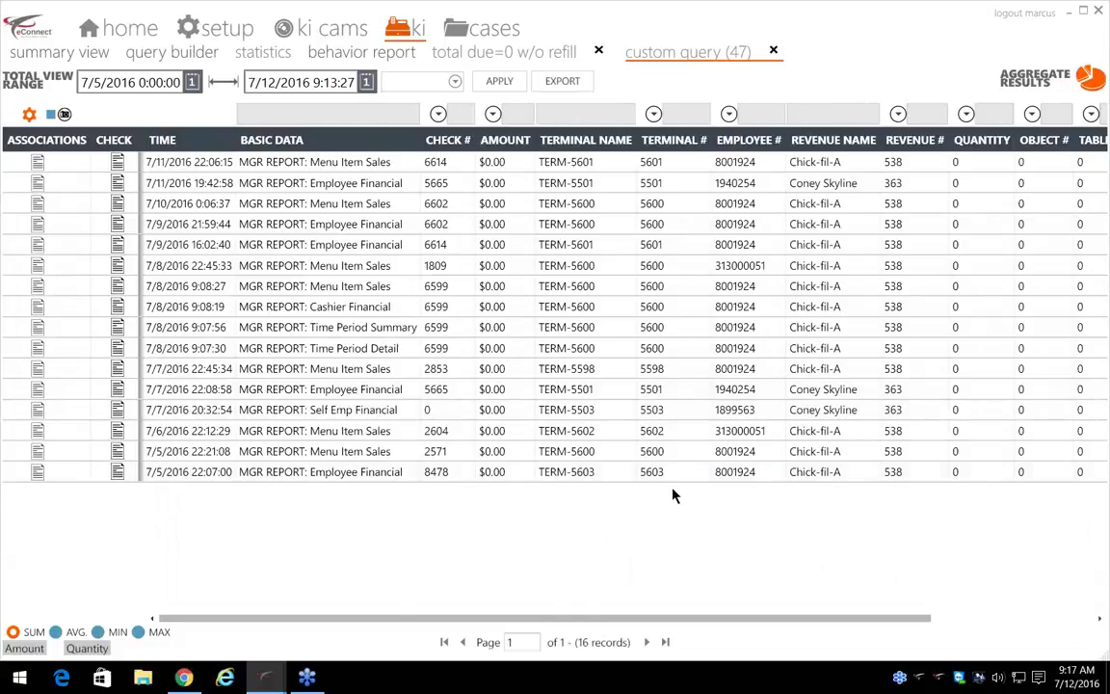
Step: Close the custom query and total due=0 w/o refill results, and open the saved void: line item query
{"action": "left_click", "coordinate": [774, 49]}
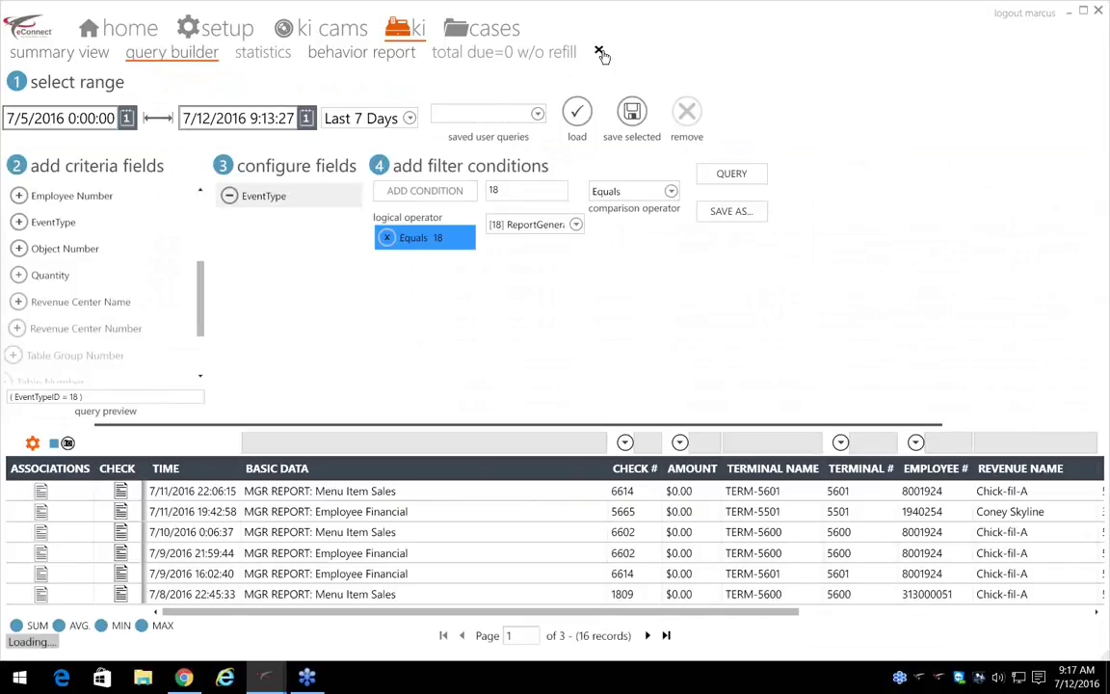
{"action": "left_click", "coordinate": [599, 51]}
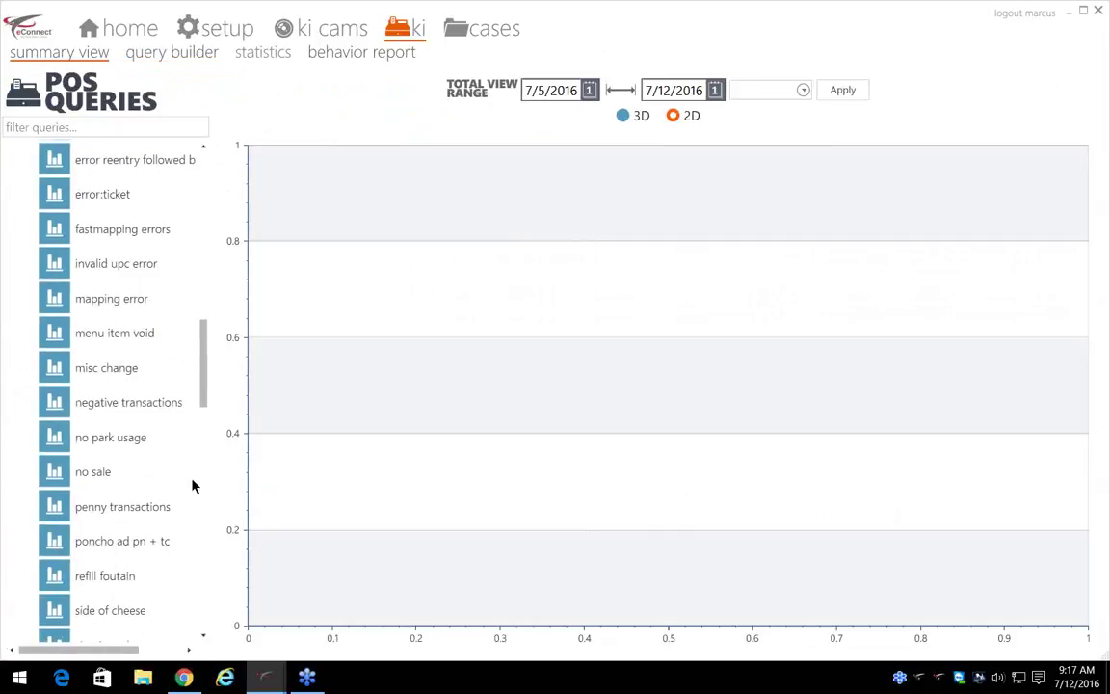
{"action": "scroll", "coordinate": [193, 486], "scroll_direction": "down", "scroll_amount": 5}
{"action": "scroll", "coordinate": [192, 484], "scroll_direction": "down", "scroll_amount": 5}
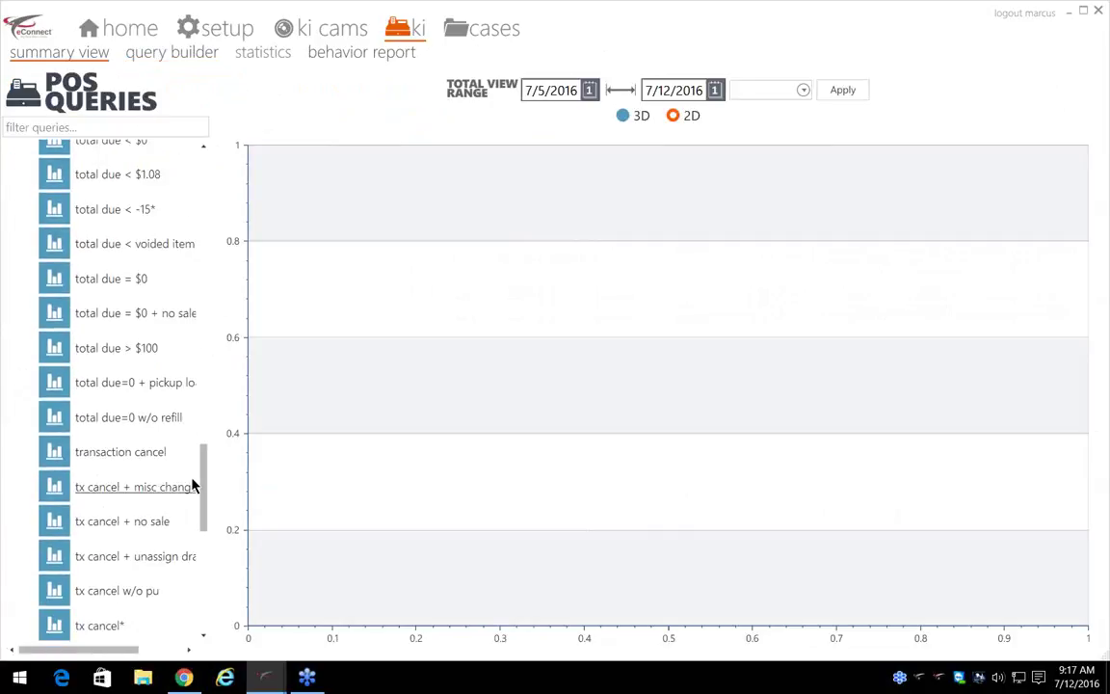
{"action": "scroll", "coordinate": [193, 484], "scroll_direction": "down", "scroll_amount": 4}
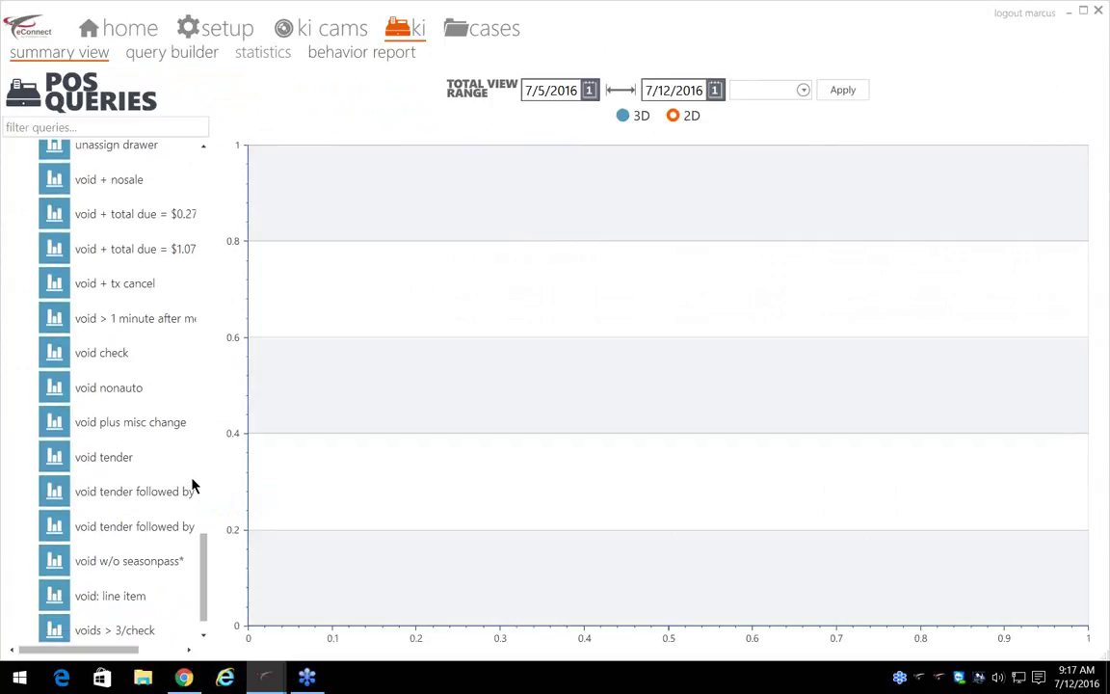
{"action": "left_click", "coordinate": [117, 600]}
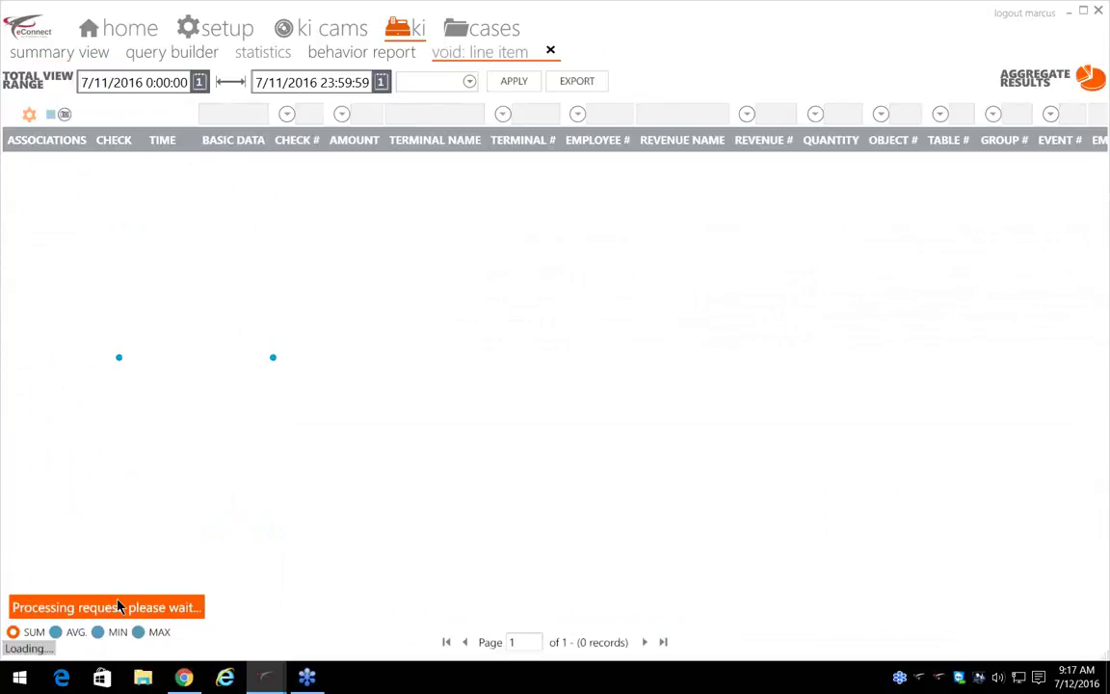
Step: Apply a Last 7 Days range to the void: line item results
{"action": "left_click", "coordinate": [469, 81]}
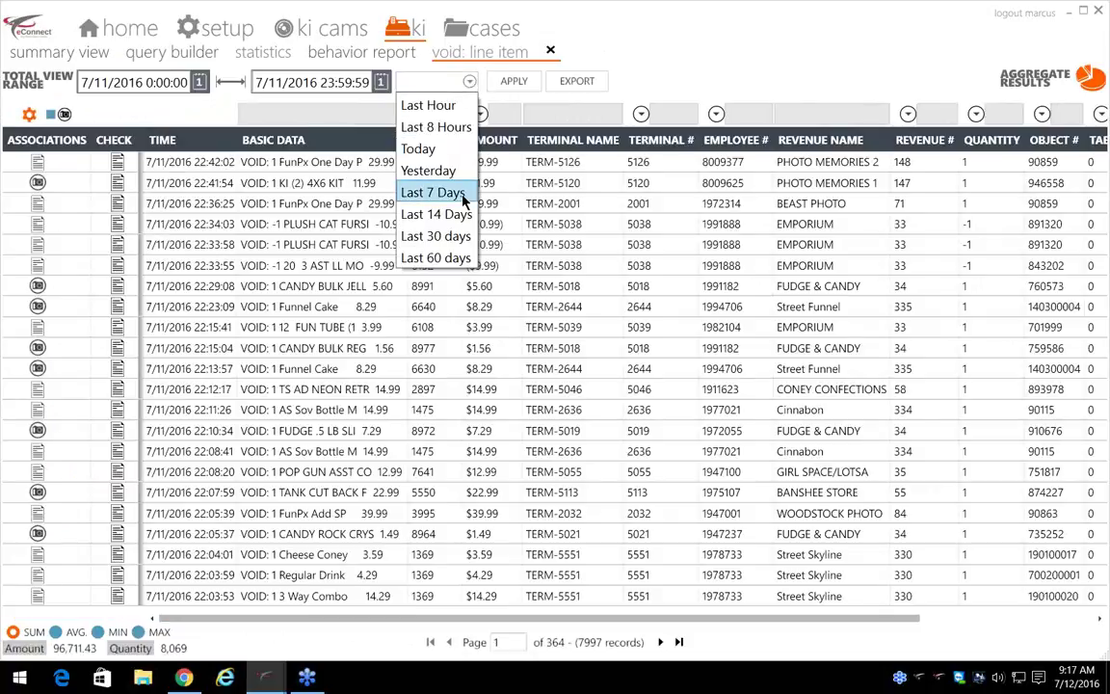
{"action": "left_click", "coordinate": [433, 192]}
{"action": "left_click", "coordinate": [505, 81]}
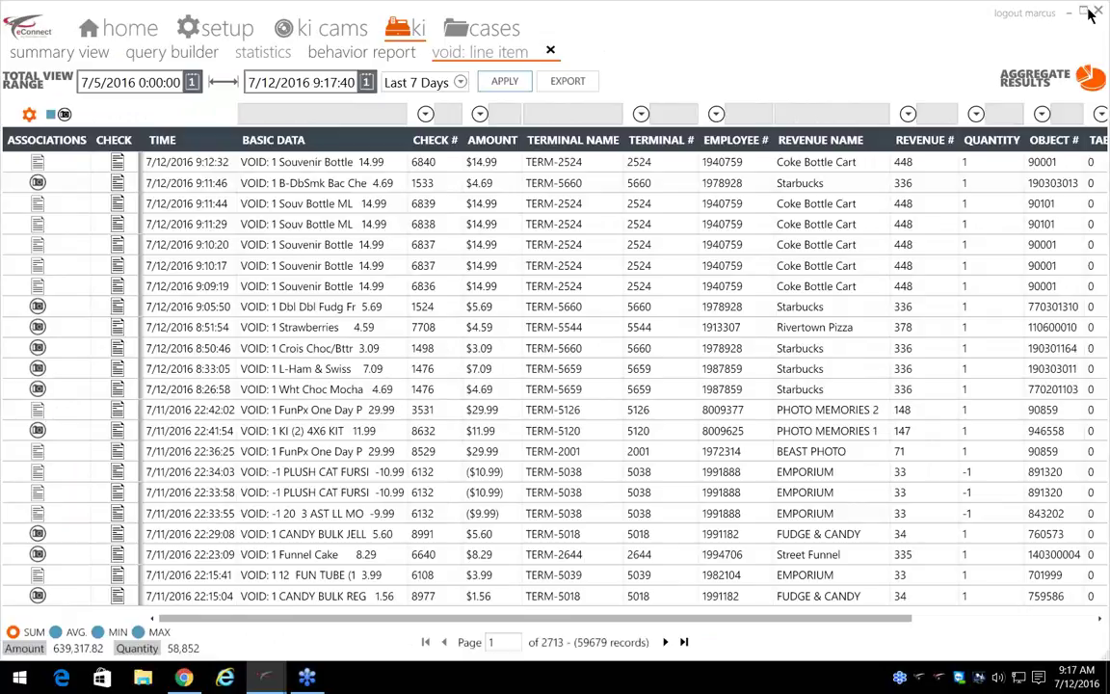
Step: Aggregate the void: line item results by Object Number and open the records for object 90001
{"action": "left_click", "coordinate": [1035, 84]}
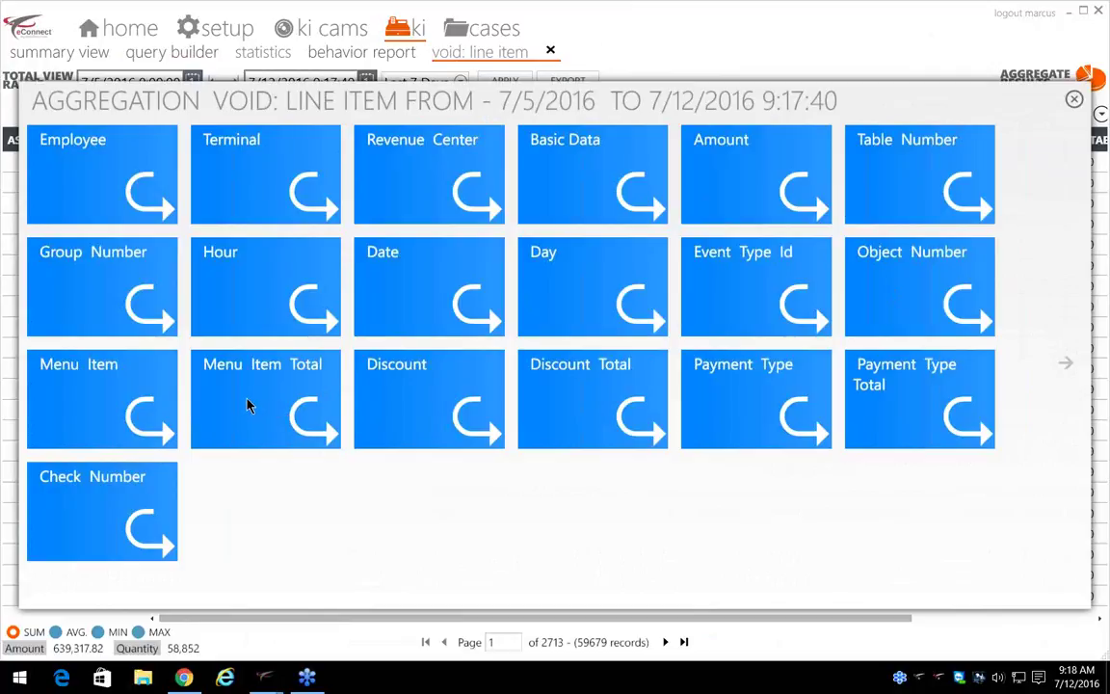
{"action": "left_click", "coordinate": [917, 307]}
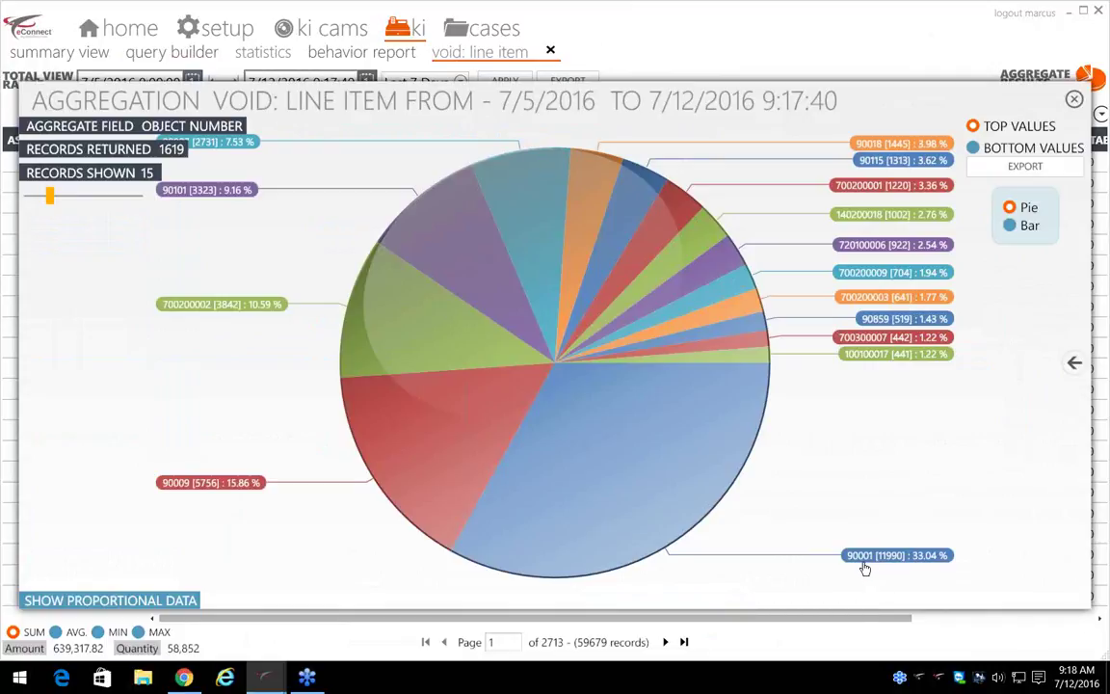
{"action": "left_click", "coordinate": [624, 472]}
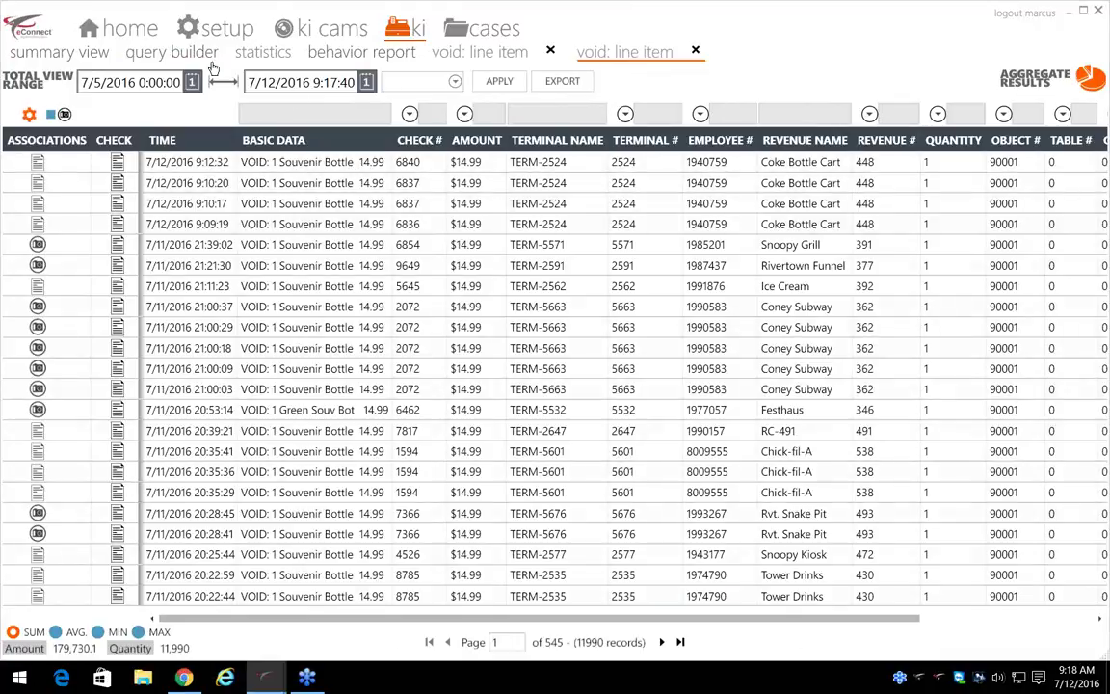
Step: Copy the object number 90001 from the first record of the filtered void: line item results
{"action": "left_click", "coordinate": [183, 56]}
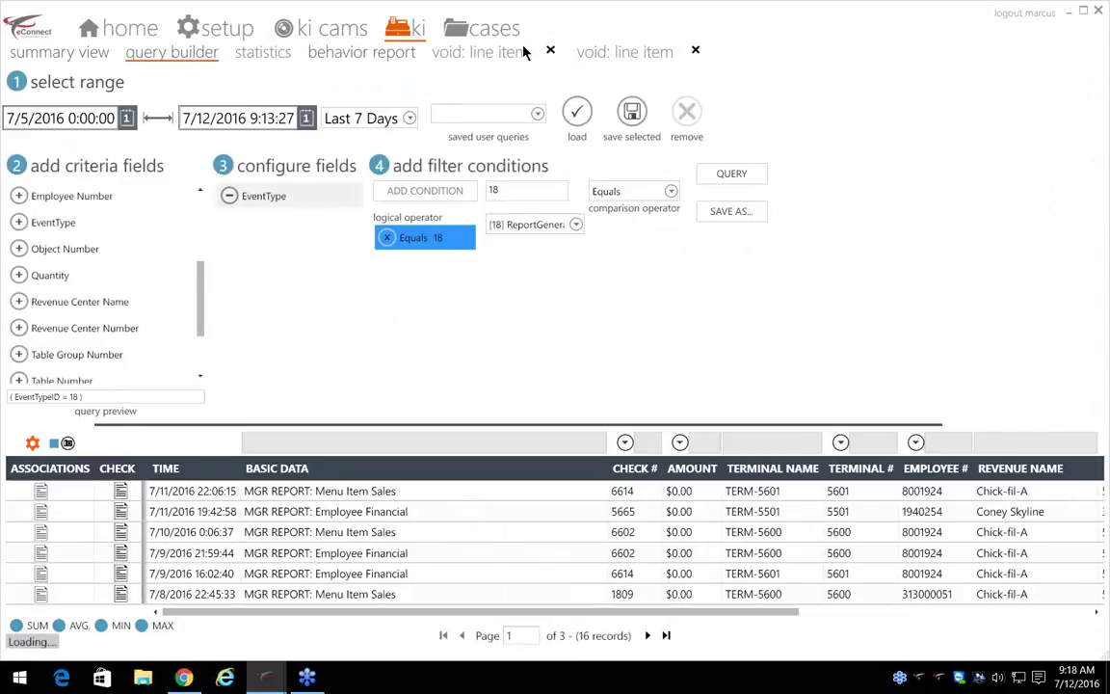
{"action": "left_click", "coordinate": [631, 52]}
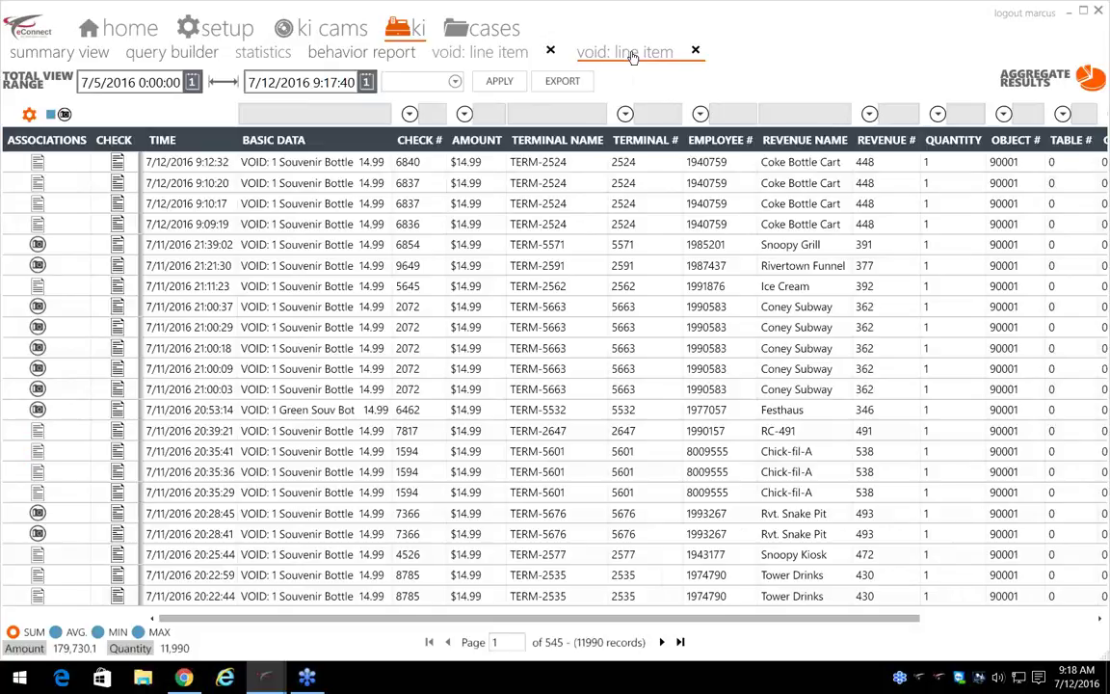
{"action": "right_click", "coordinate": [1009, 166]}
{"action": "left_click", "coordinate": [1029, 176]}
Step: Replace the existing EventType criterion in the query builder with a new EventType condition equal to 13
{"action": "left_click", "coordinate": [146, 57]}
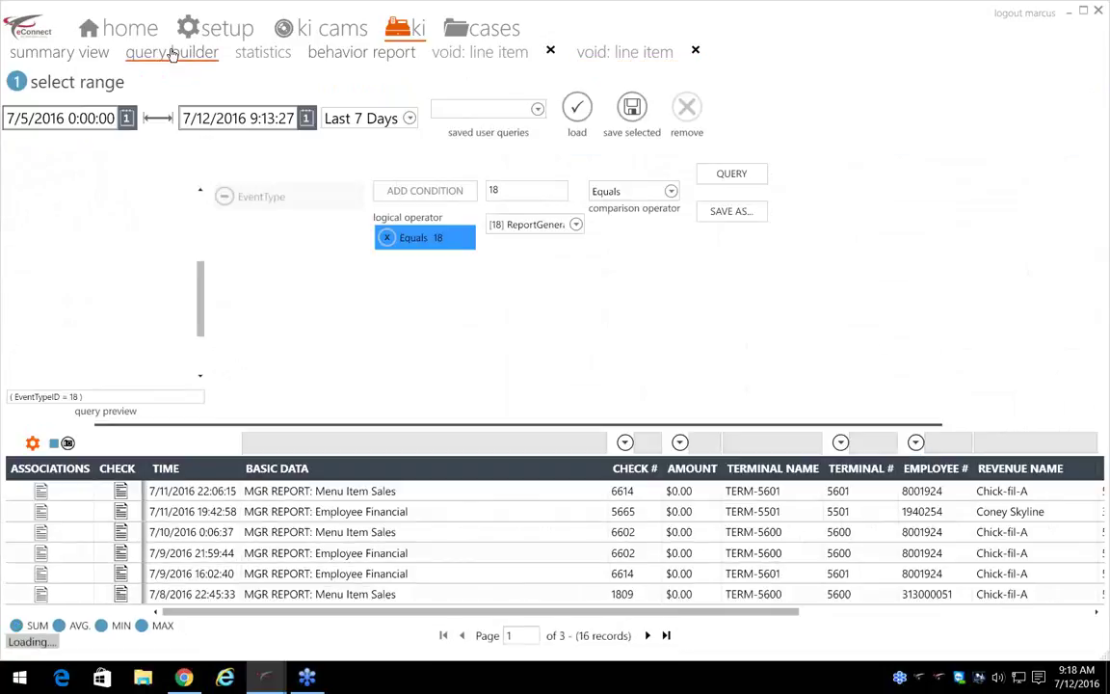
{"action": "left_click", "coordinate": [229, 195]}
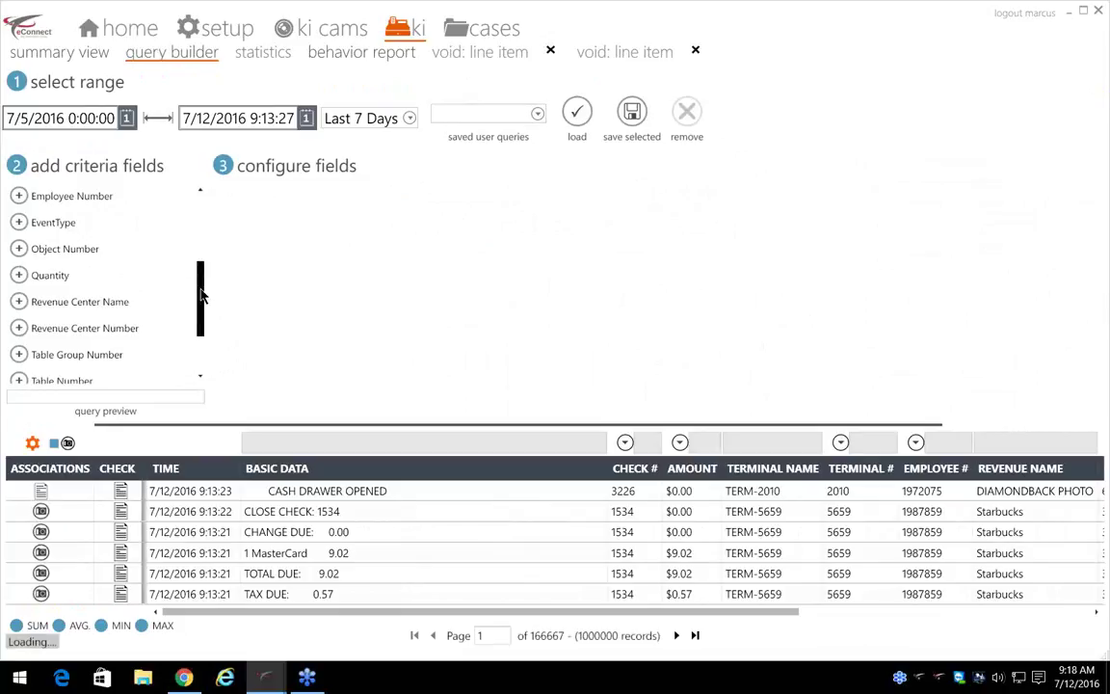
{"action": "left_click", "coordinate": [20, 223]}
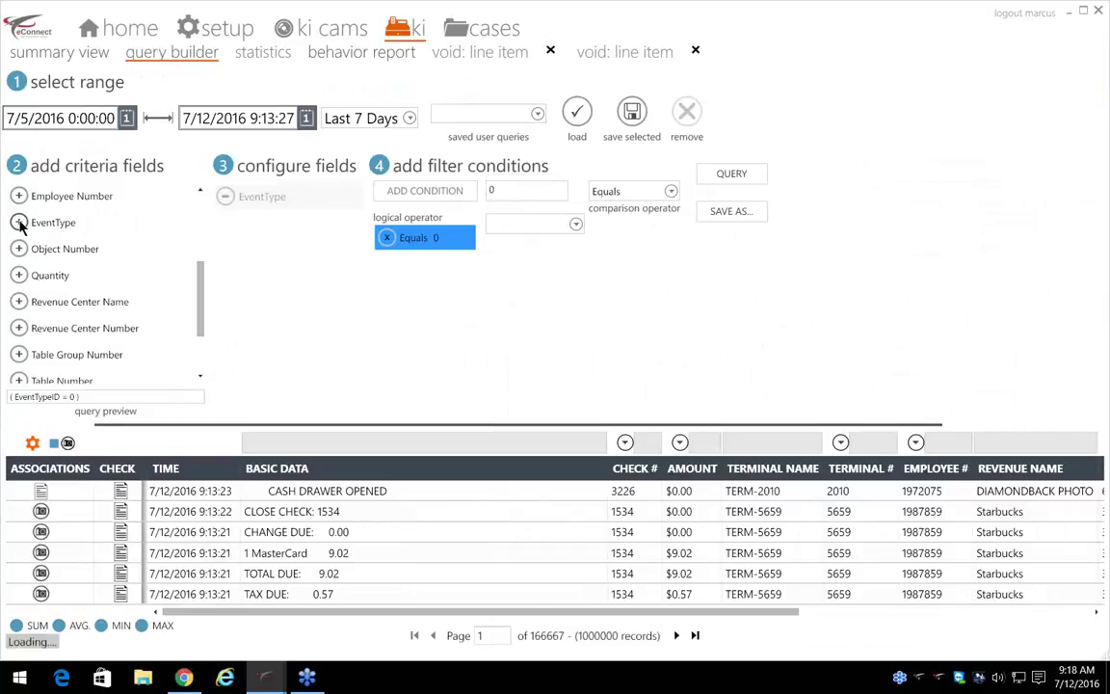
{"action": "left_click", "coordinate": [501, 190]}
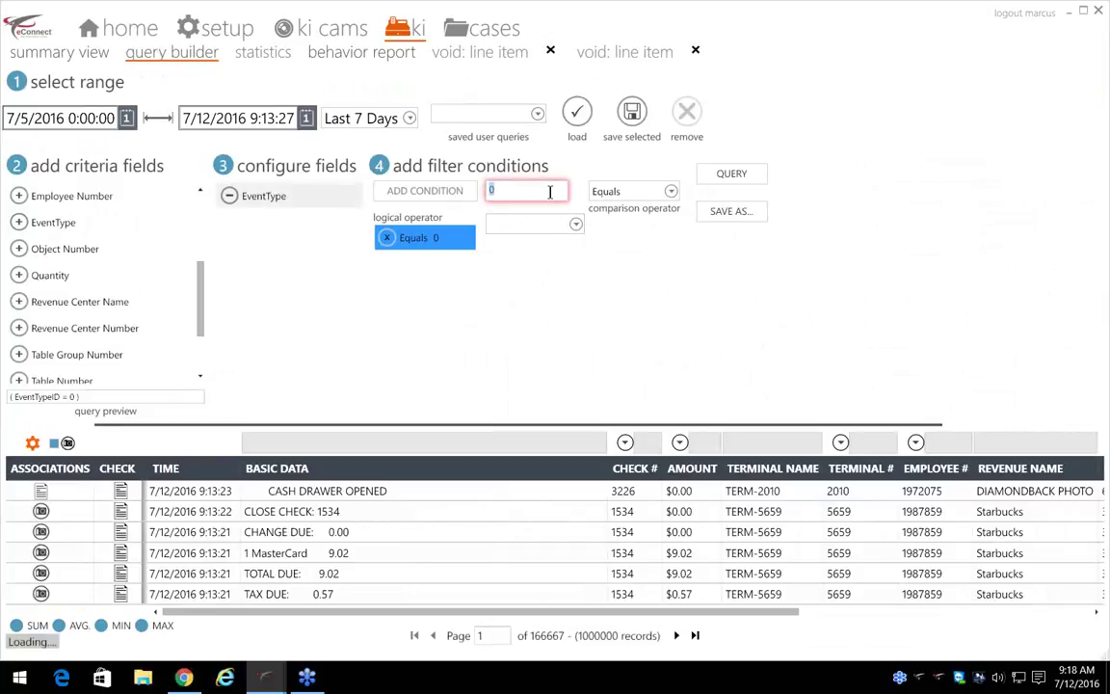
{"action": "type", "text": "13"}
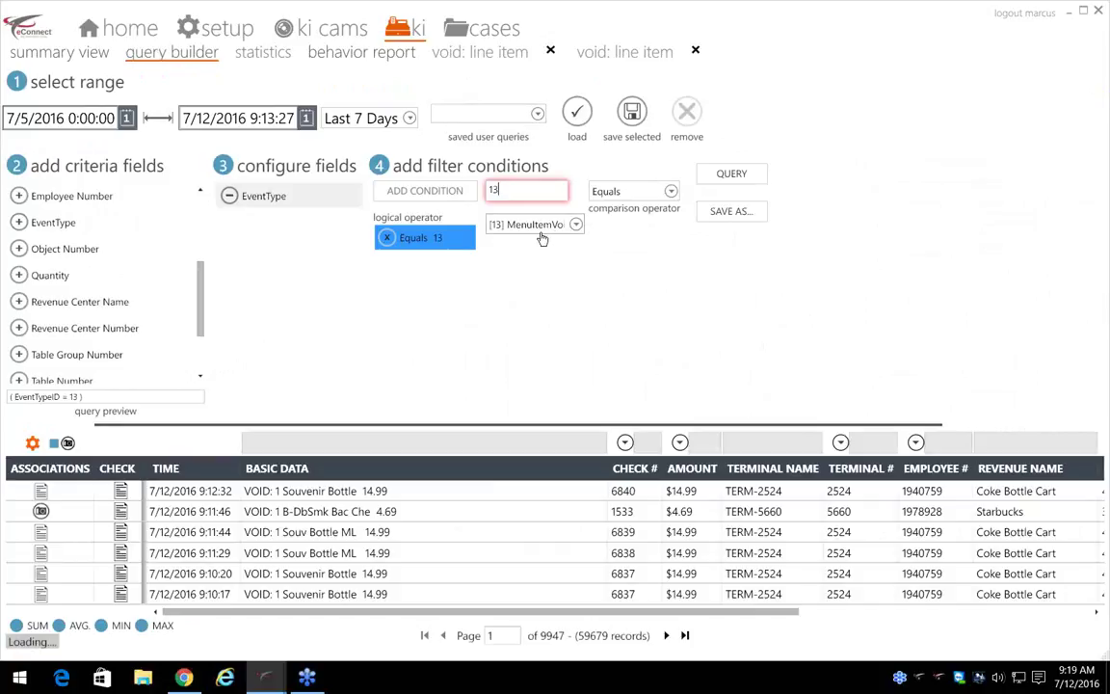
Step: Add an Object Number criterion set to Not equals 90001, using the copied number, and run the query
{"action": "left_click", "coordinate": [19, 250]}
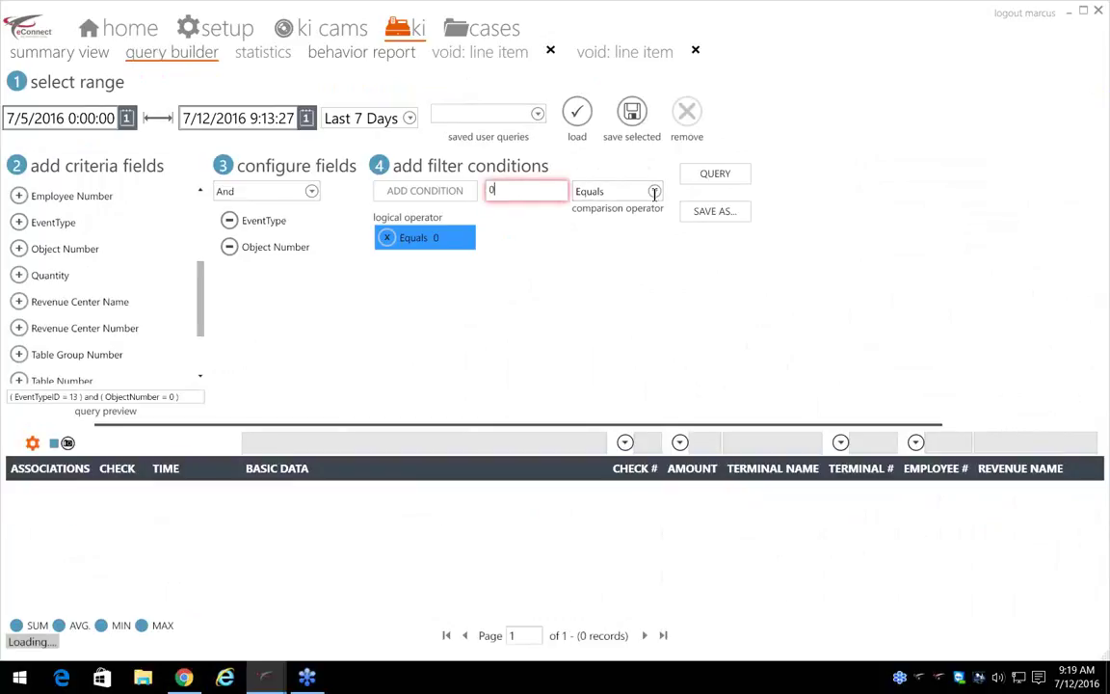
{"action": "key", "text": "BackSpace"}
{"action": "right_click", "coordinate": [540, 200]}
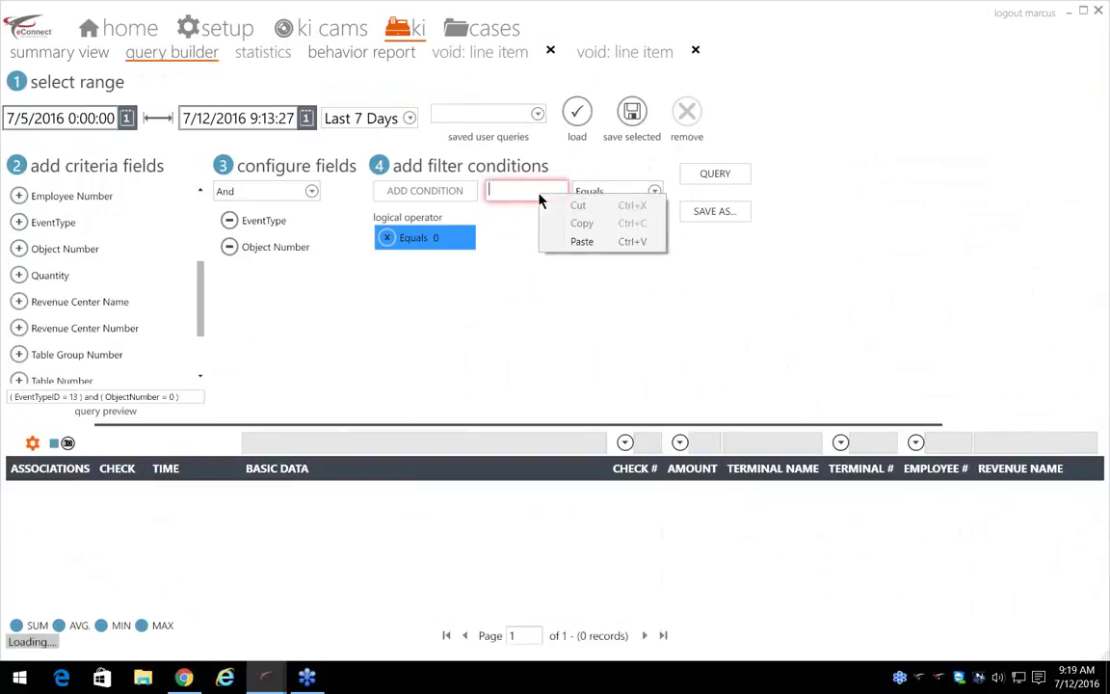
{"action": "left_click", "coordinate": [573, 241]}
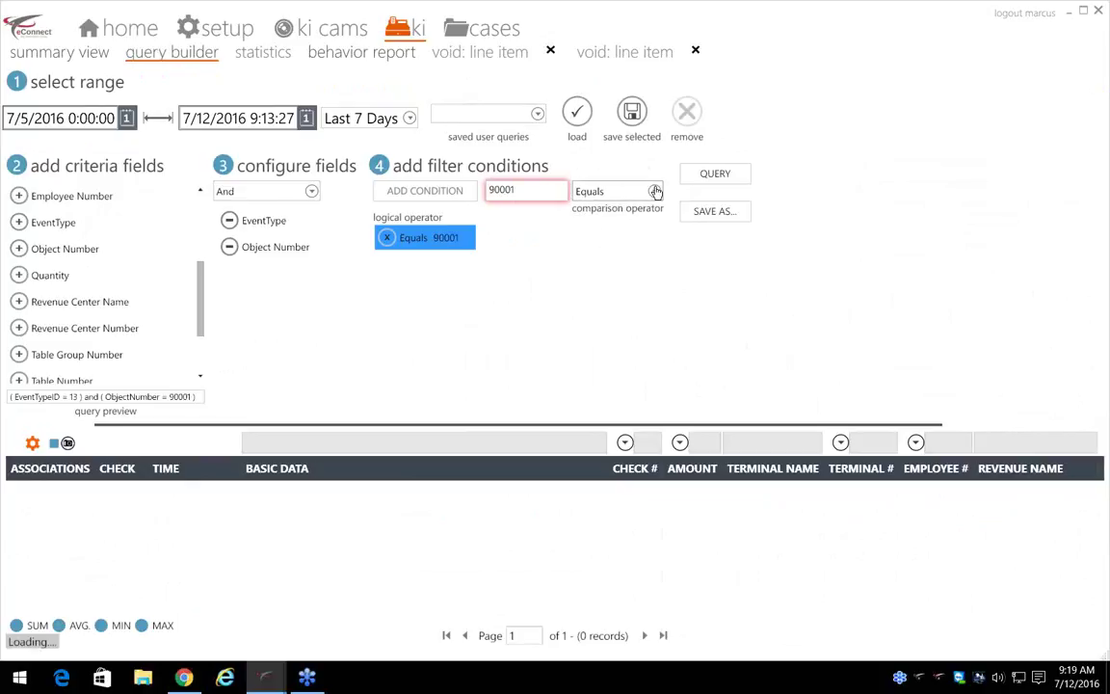
{"action": "left_click", "coordinate": [655, 192]}
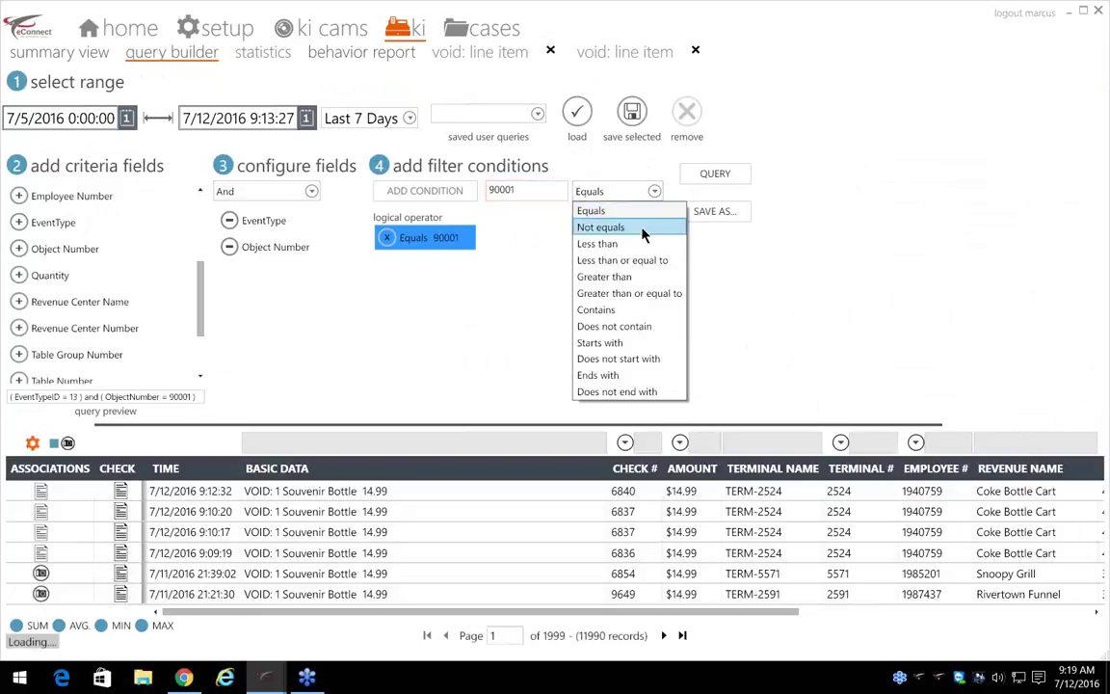
{"action": "left_click", "coordinate": [588, 227]}
{"action": "left_click", "coordinate": [725, 175]}
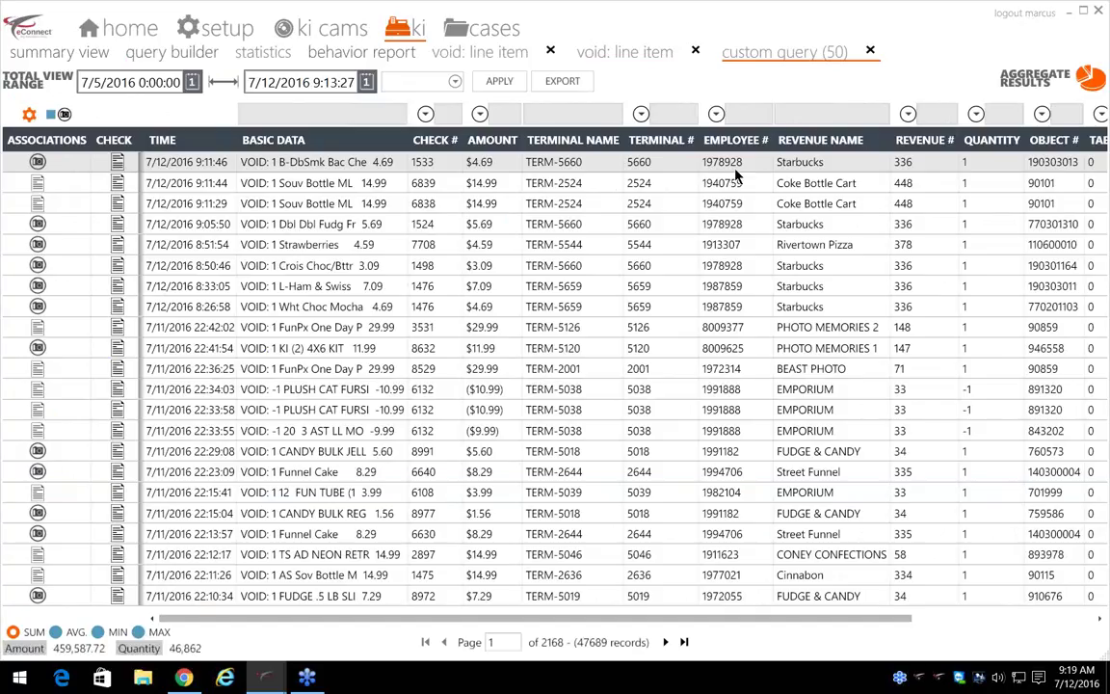
Step: Aggregate the custom query by Object Number, open the records for object 90009 and copy that object number
{"action": "left_click", "coordinate": [1038, 81]}
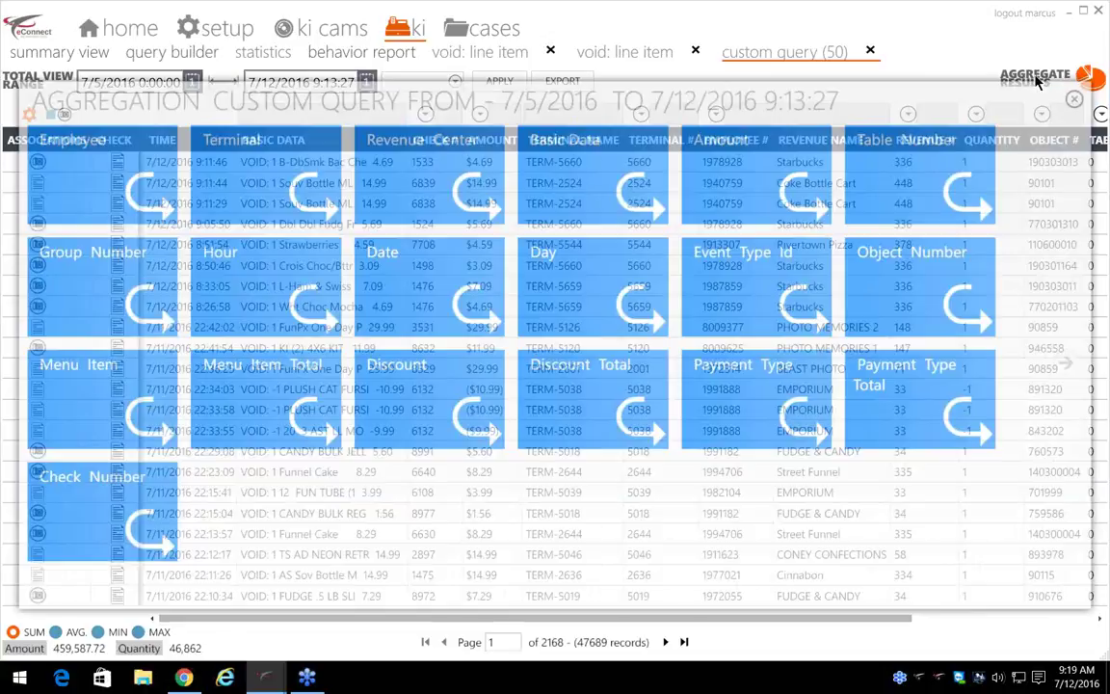
{"action": "left_click", "coordinate": [885, 292]}
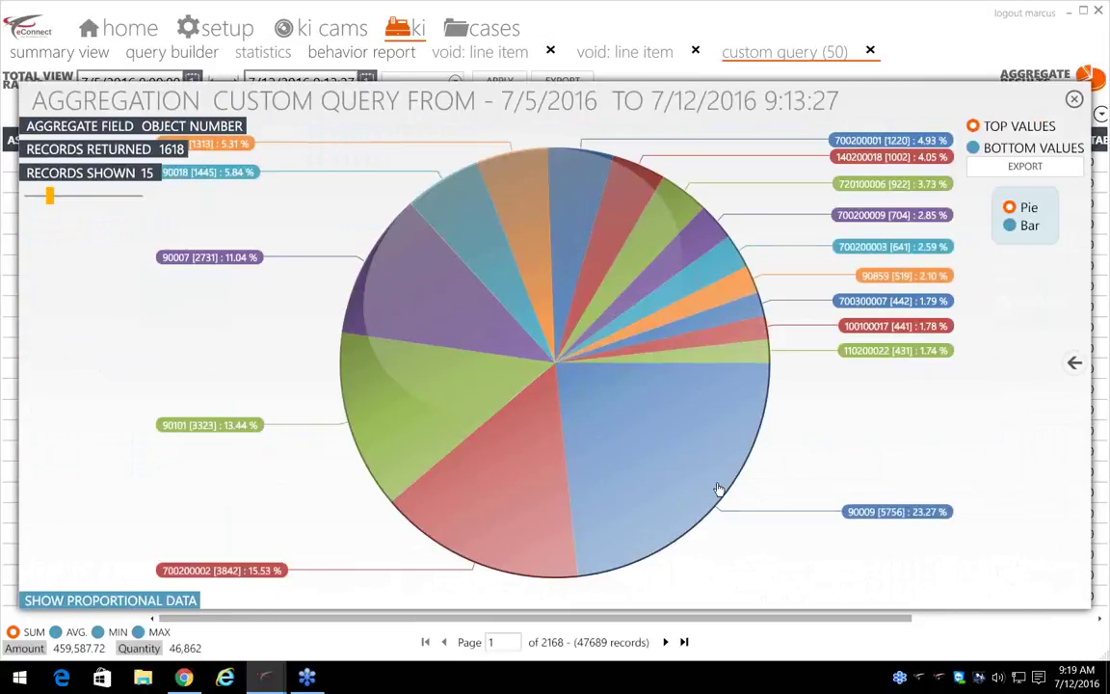
{"action": "left_click", "coordinate": [622, 427]}
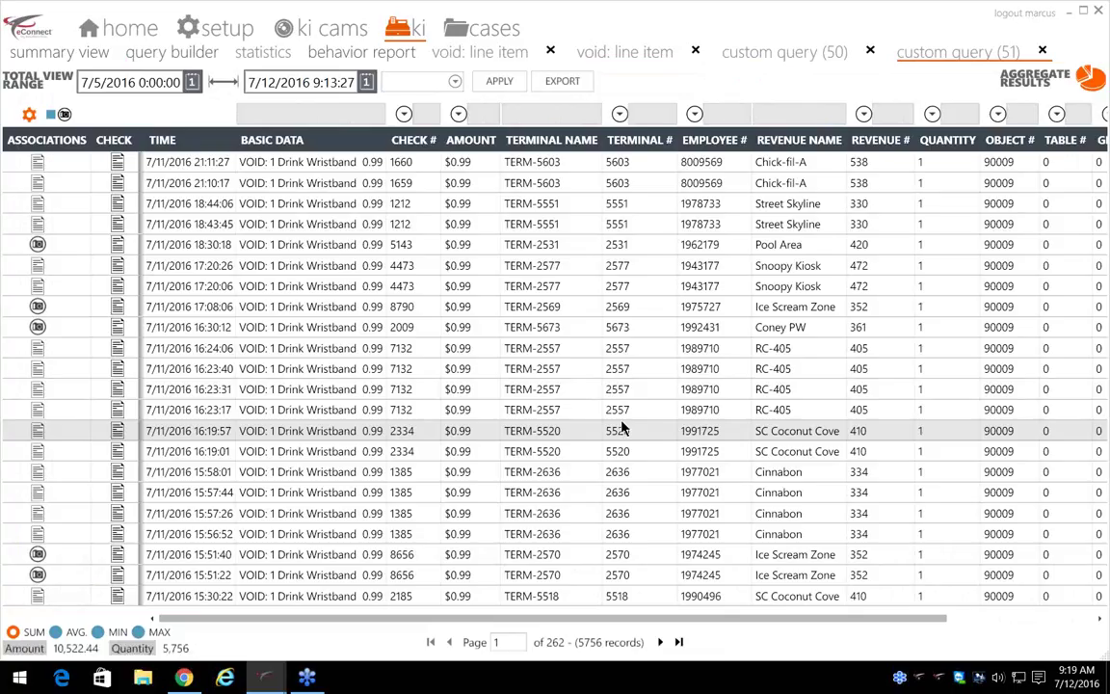
{"action": "left_click", "coordinate": [1002, 163]}
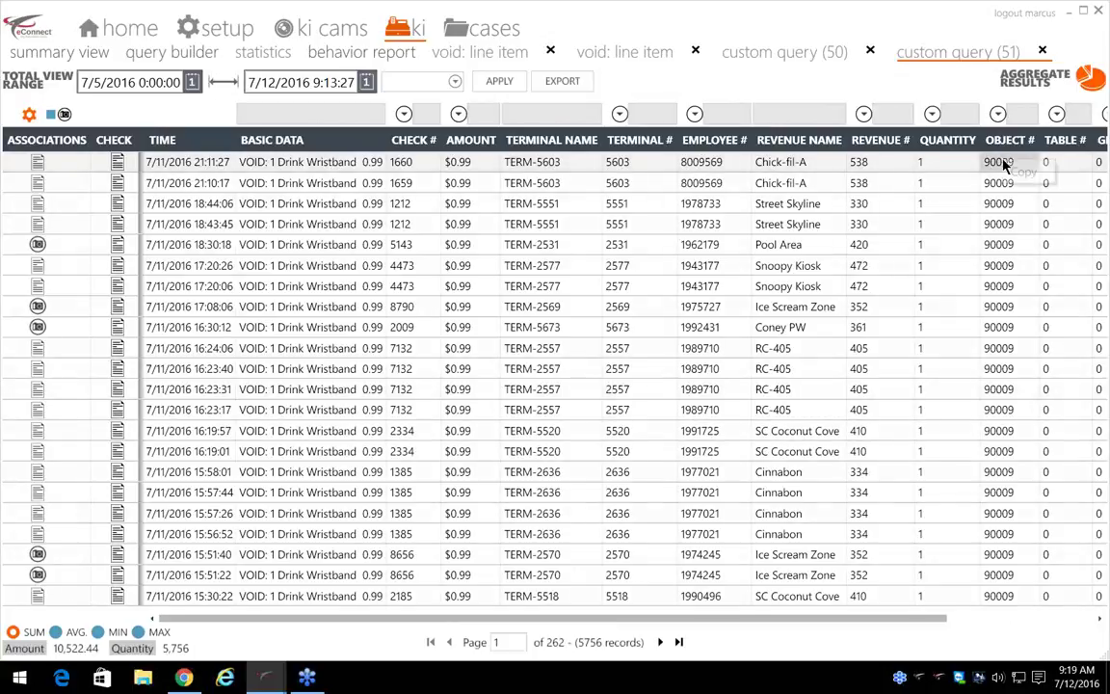
Step: Add a second Object Number condition, Not equals 90009, to the void query and run it
{"action": "left_click", "coordinate": [192, 55]}
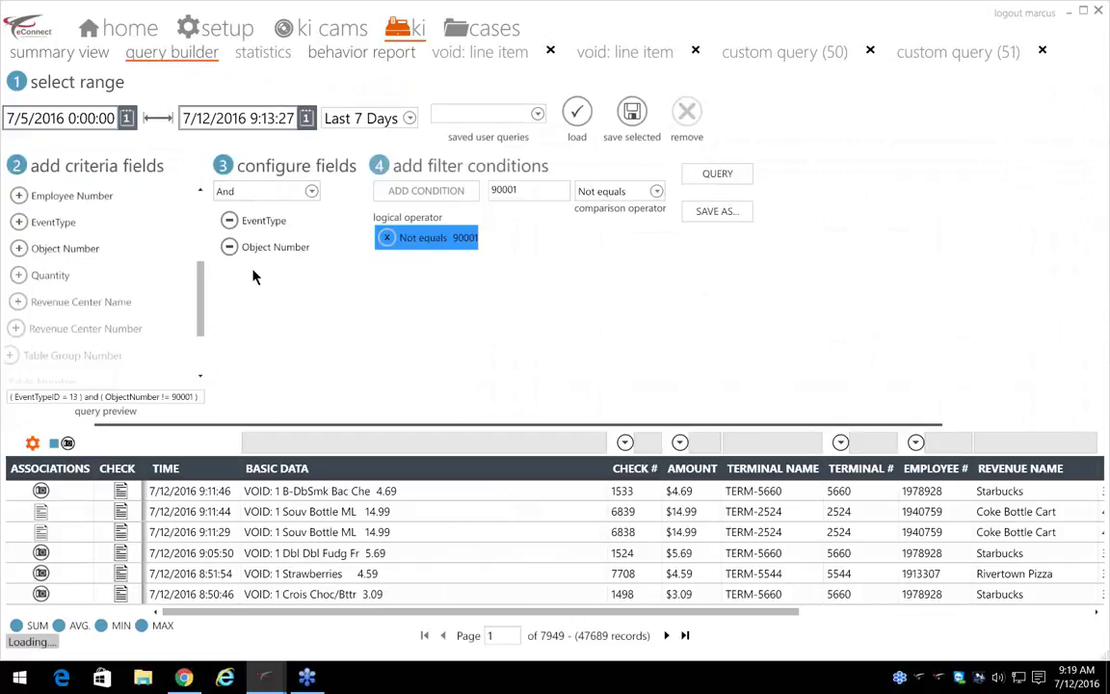
{"action": "left_click", "coordinate": [433, 196]}
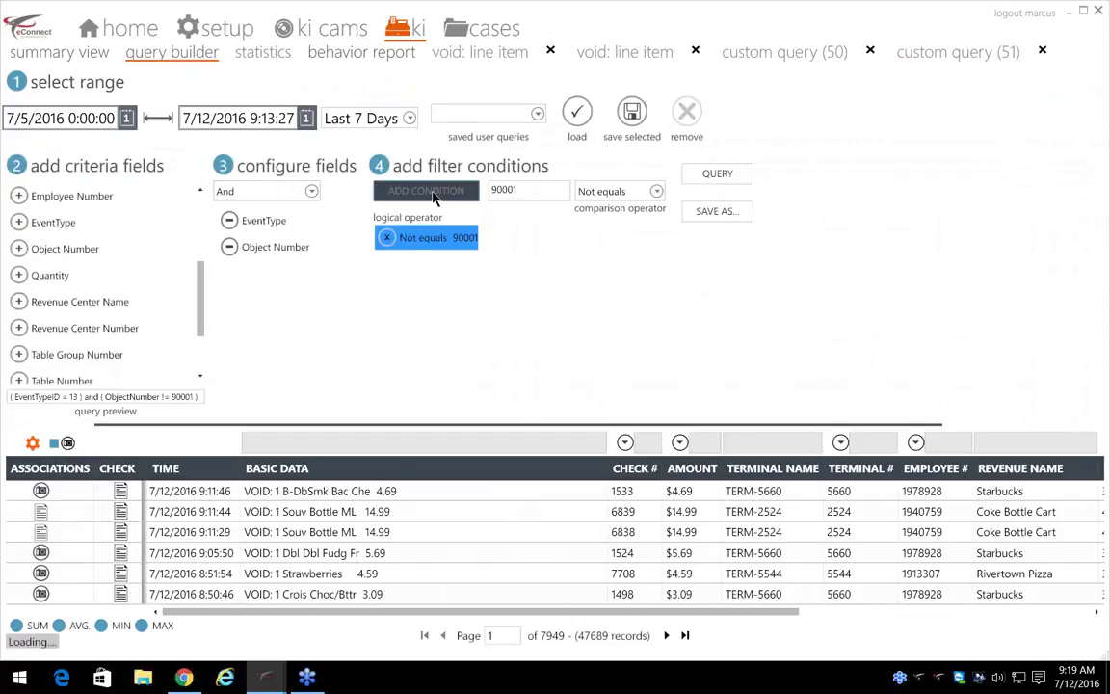
{"action": "left_click", "coordinate": [659, 193]}
{"action": "left_click", "coordinate": [655, 230]}
{"action": "right_click", "coordinate": [520, 191]}
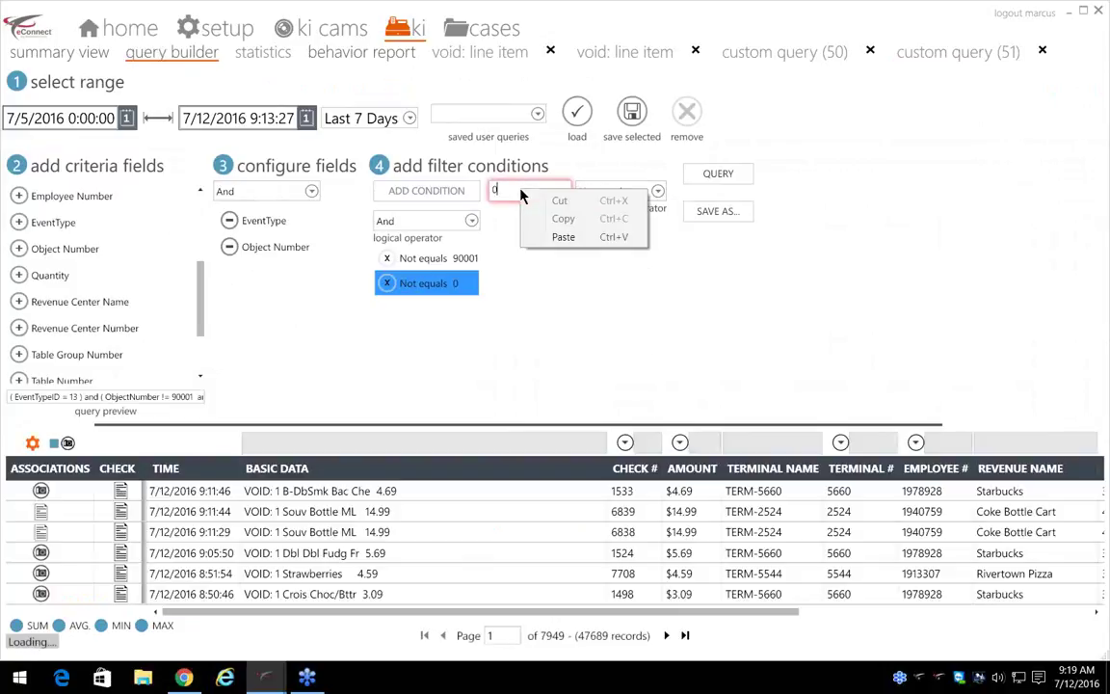
{"action": "left_click", "coordinate": [564, 237]}
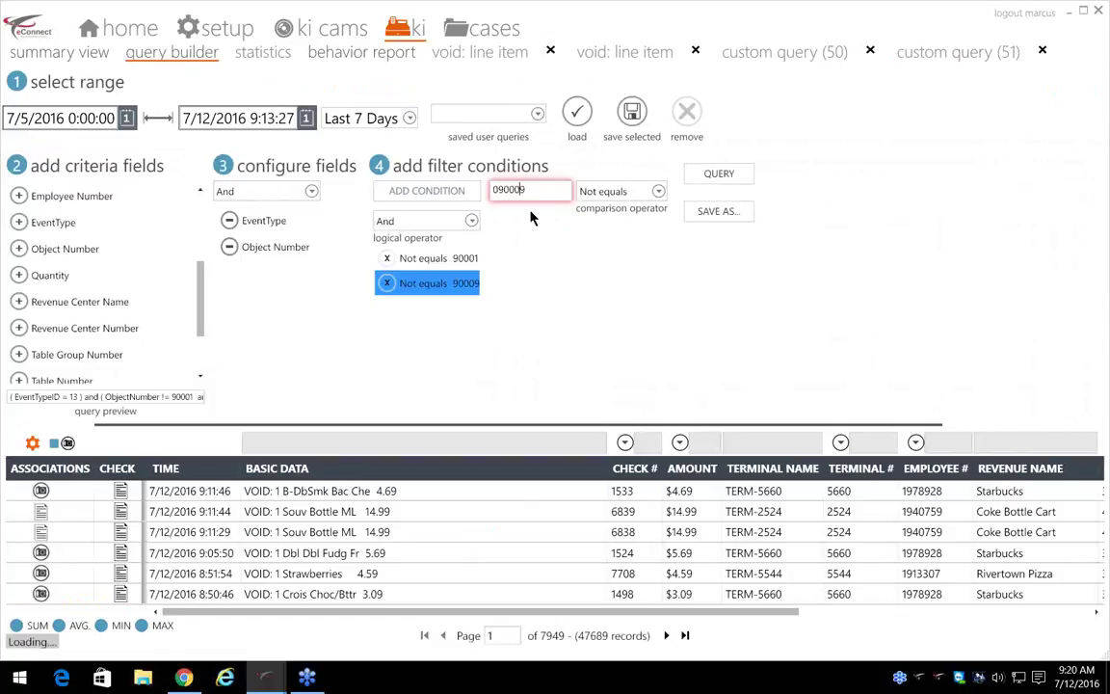
{"action": "key", "text": "Delete"}
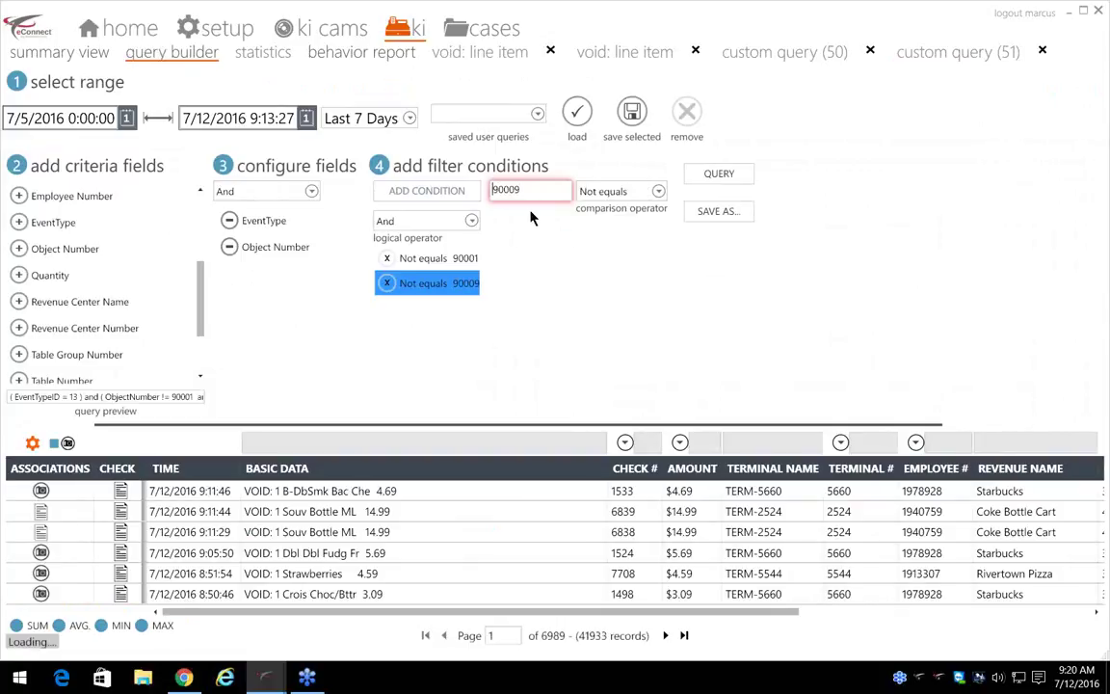
{"action": "left_click", "coordinate": [732, 171]}
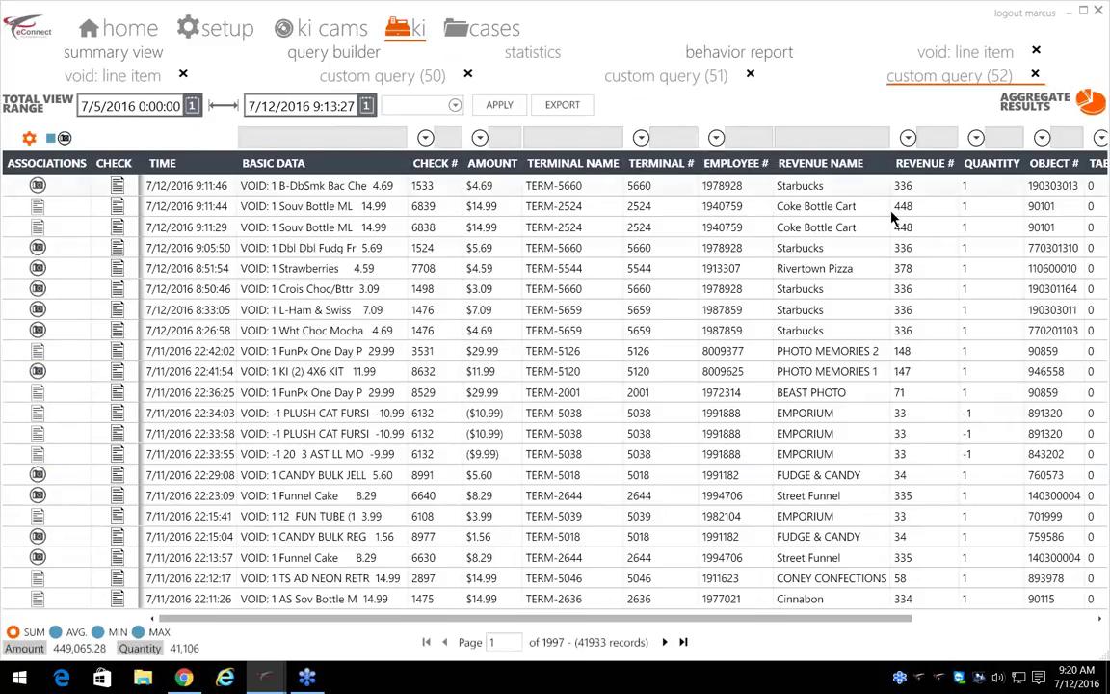
Step: Aggregate the new custom query results by Object Number and open the records for object 110200020
{"action": "left_click", "coordinate": [990, 100]}
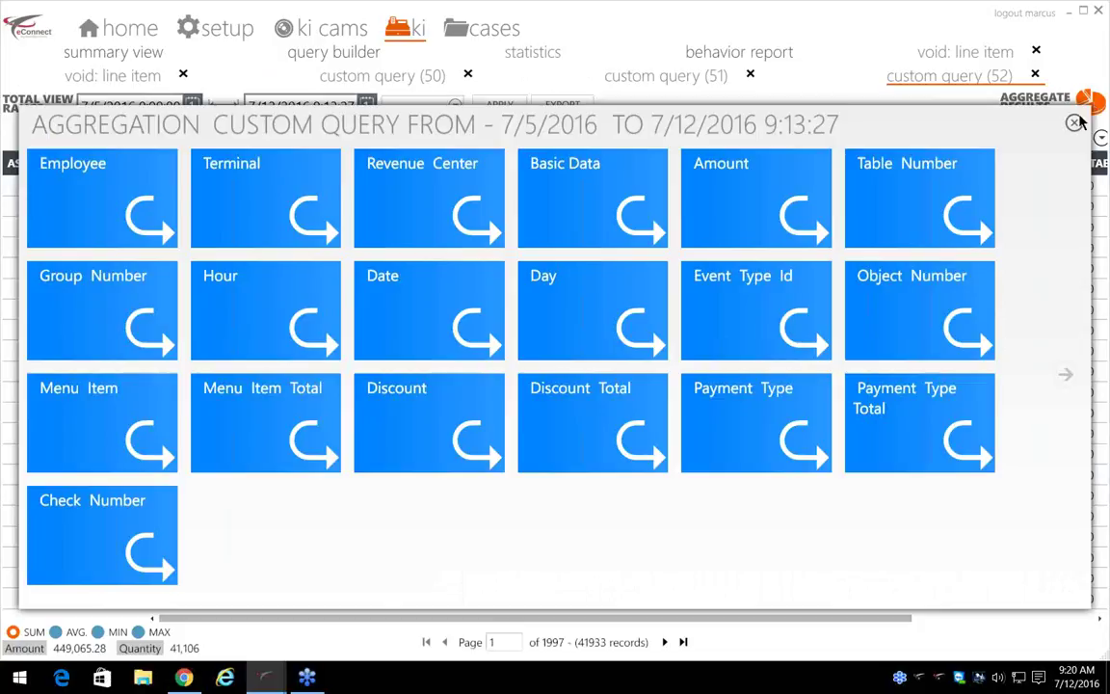
{"action": "left_click", "coordinate": [923, 333]}
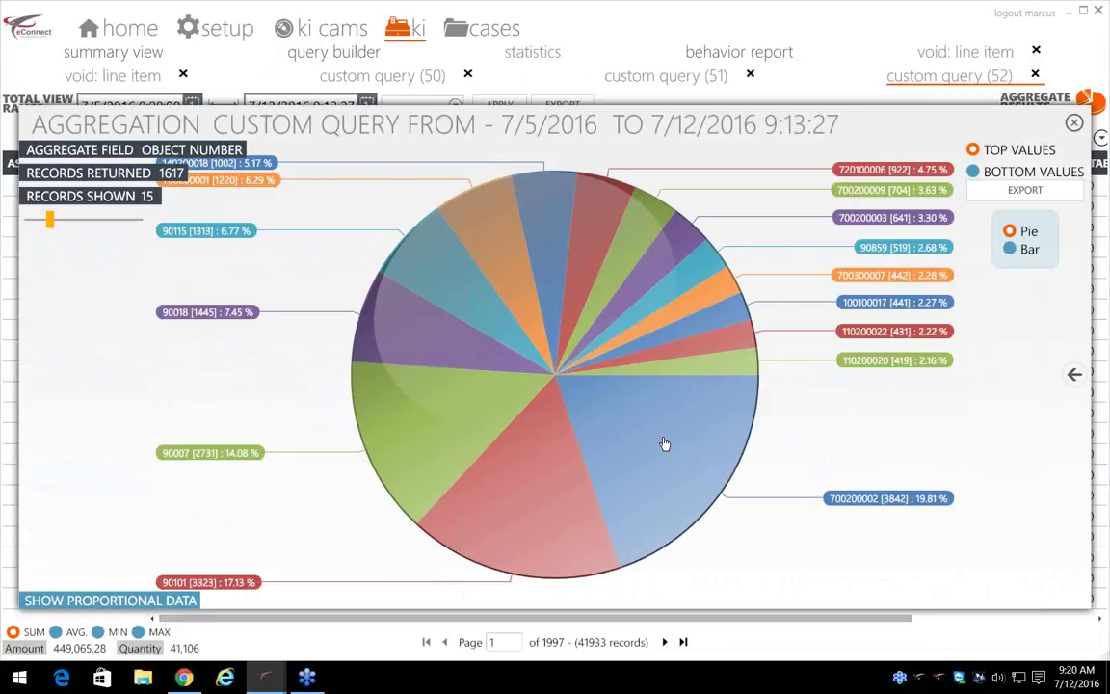
{"action": "left_click", "coordinate": [738, 370]}
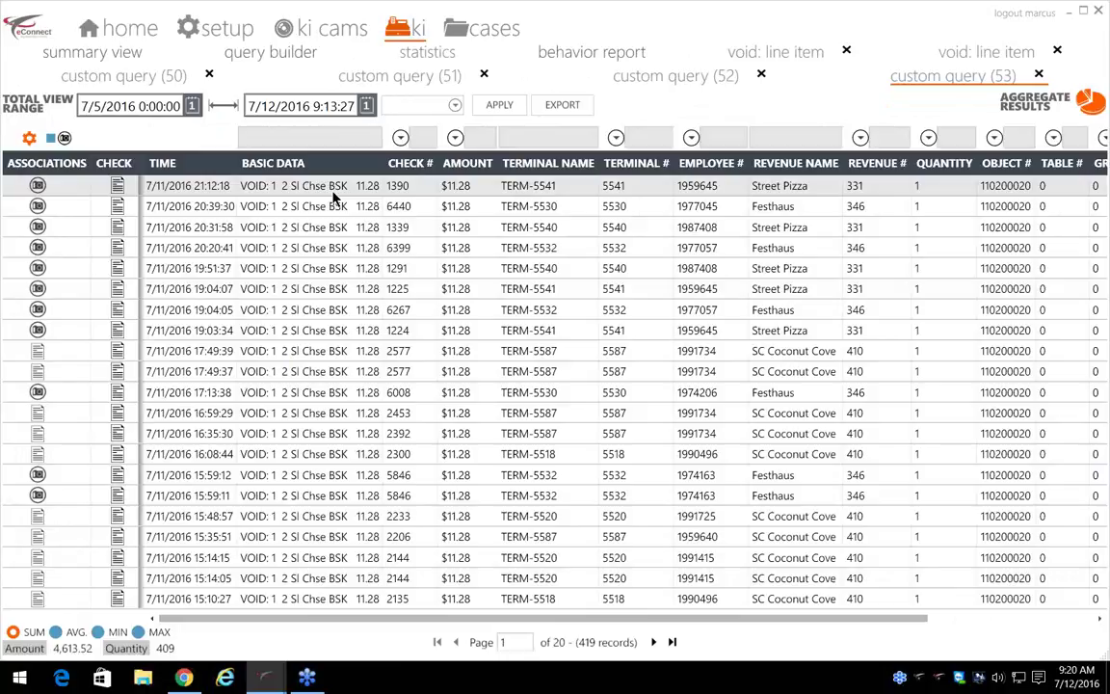
Step: Aggregate the object 110200020 voids by Revenue Center and break down the Street Pizza records by Employee
{"action": "left_click", "coordinate": [1027, 106]}
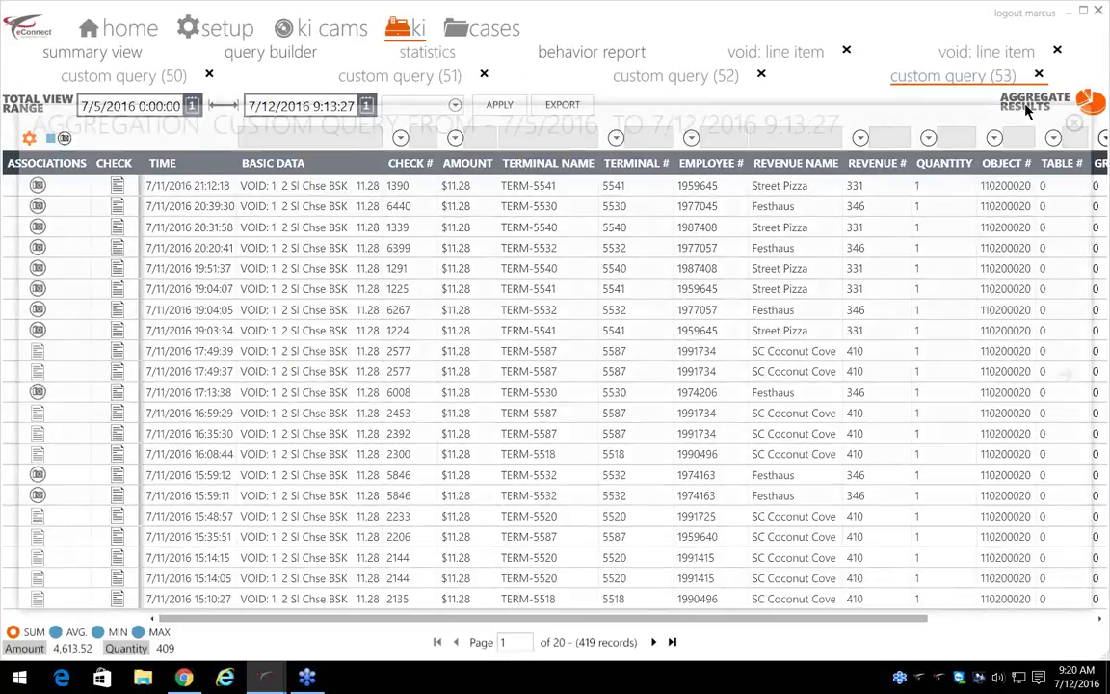
{"action": "left_click", "coordinate": [370, 177]}
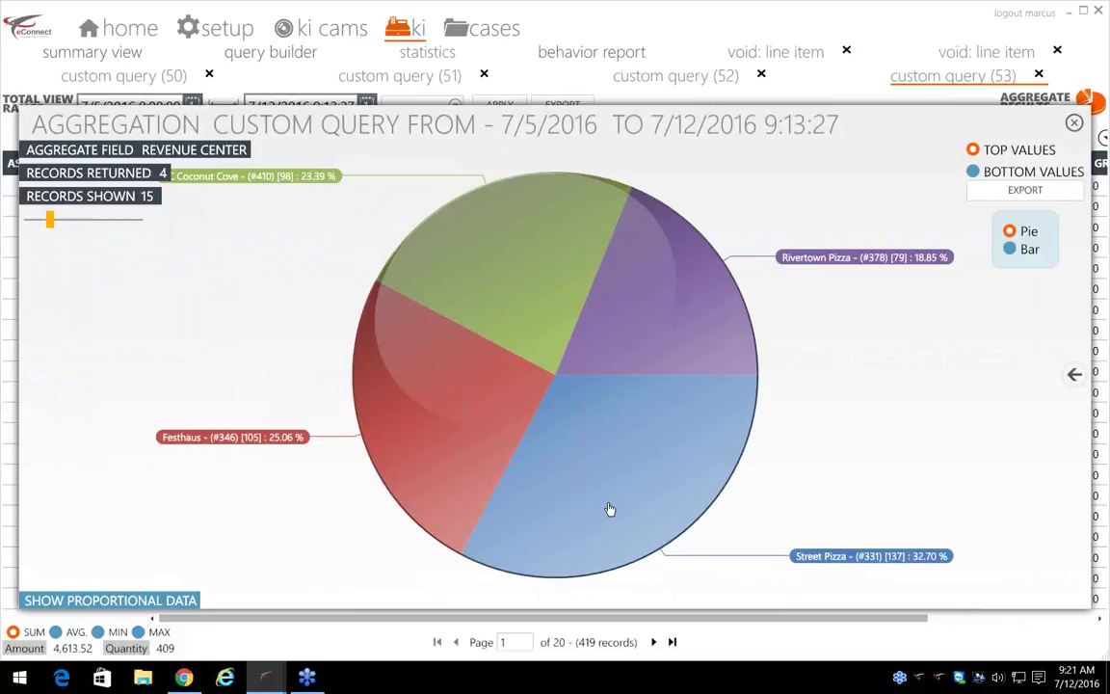
{"action": "left_click", "coordinate": [616, 449]}
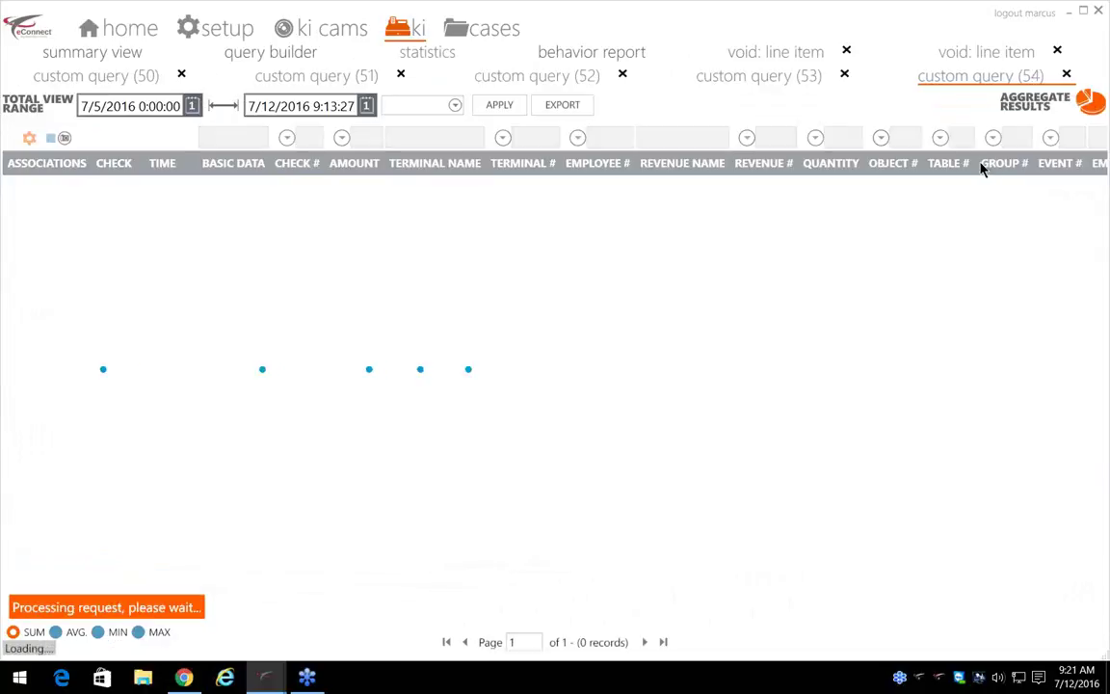
{"action": "left_click", "coordinate": [1024, 102]}
{"action": "left_click", "coordinate": [83, 163]}
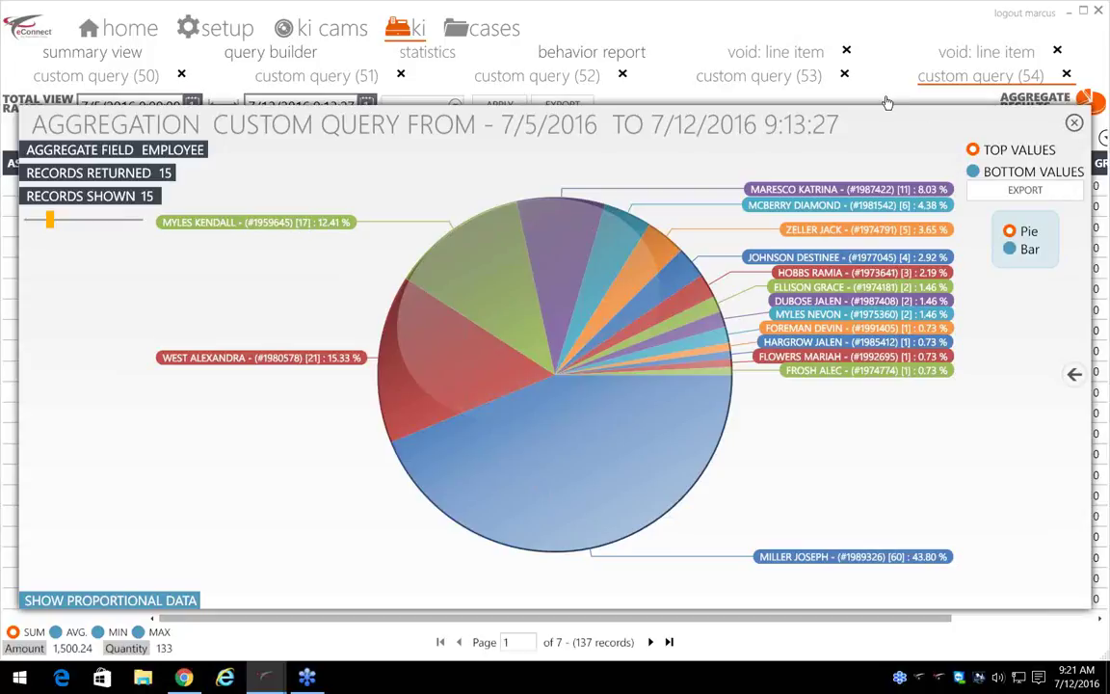
Step: Close both void: line item results and custom queries 53 and 50, and dismiss the employee aggregation in custom query 54
{"action": "left_click", "coordinate": [847, 51]}
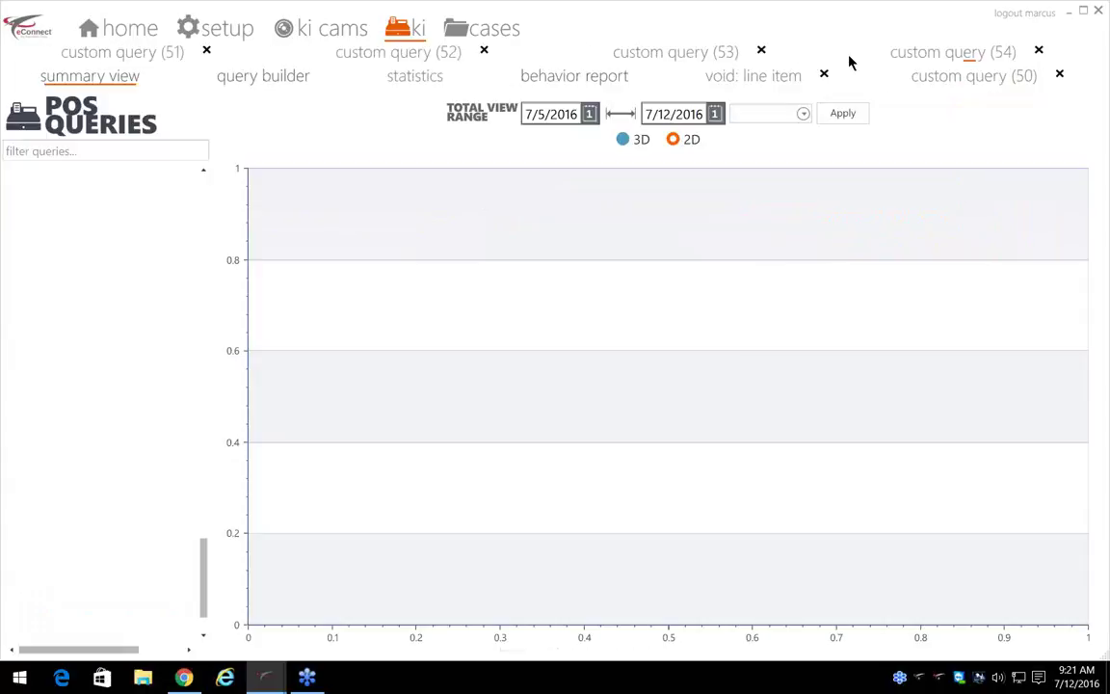
{"action": "left_click", "coordinate": [761, 52]}
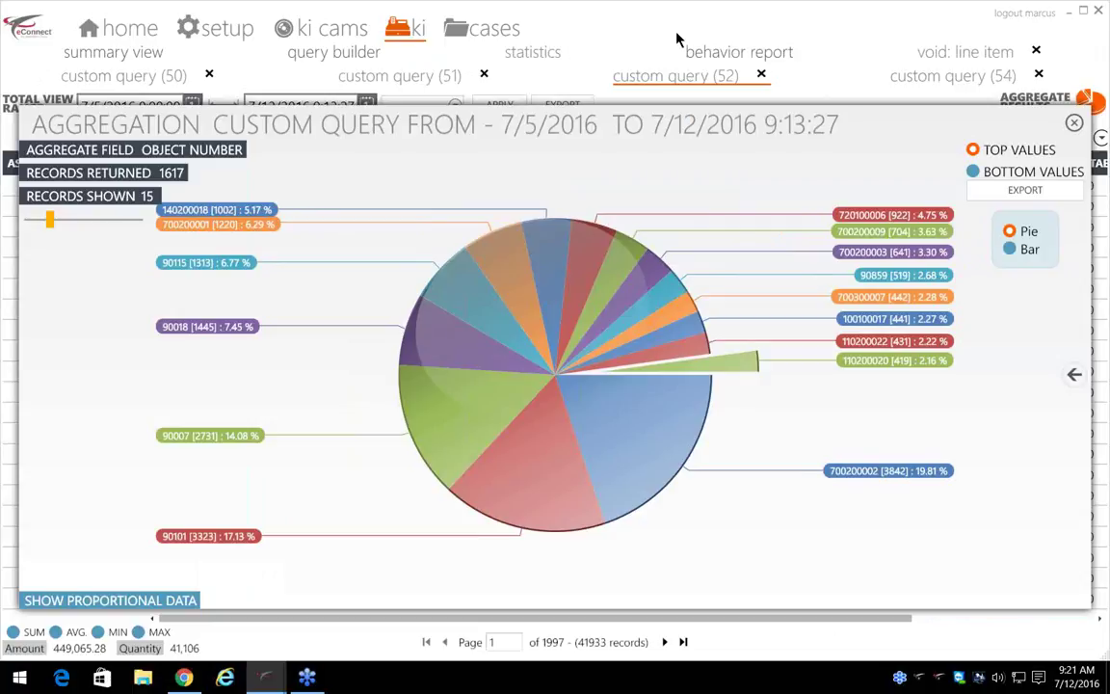
{"action": "left_click", "coordinate": [1036, 52]}
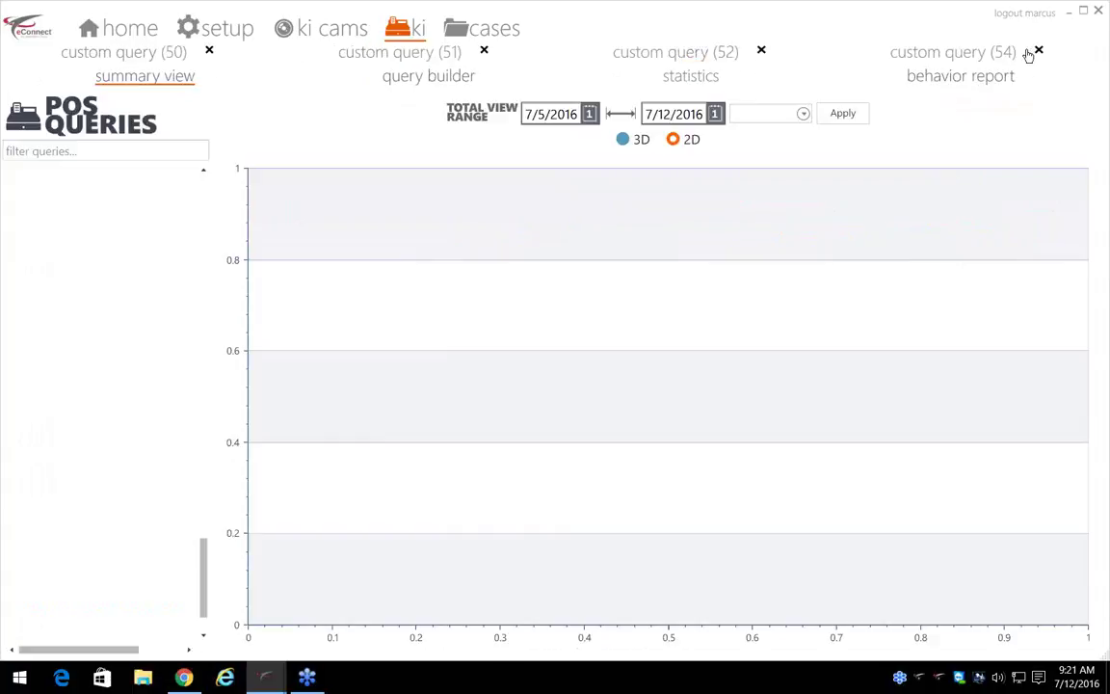
{"action": "left_click", "coordinate": [210, 53]}
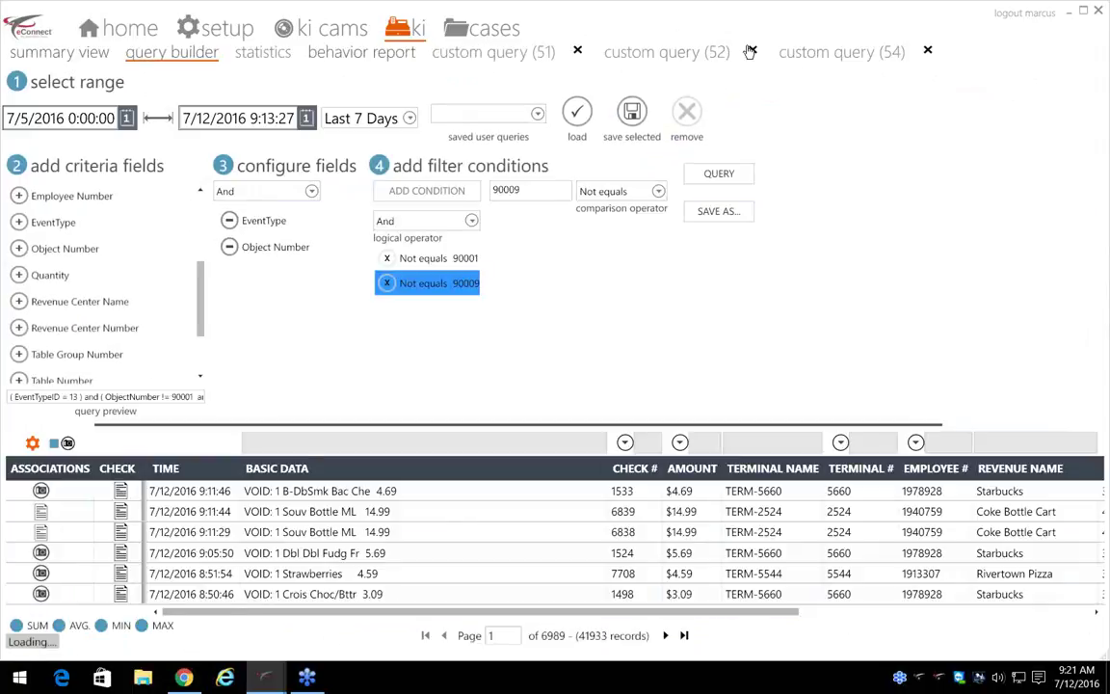
{"action": "left_click", "coordinate": [792, 52]}
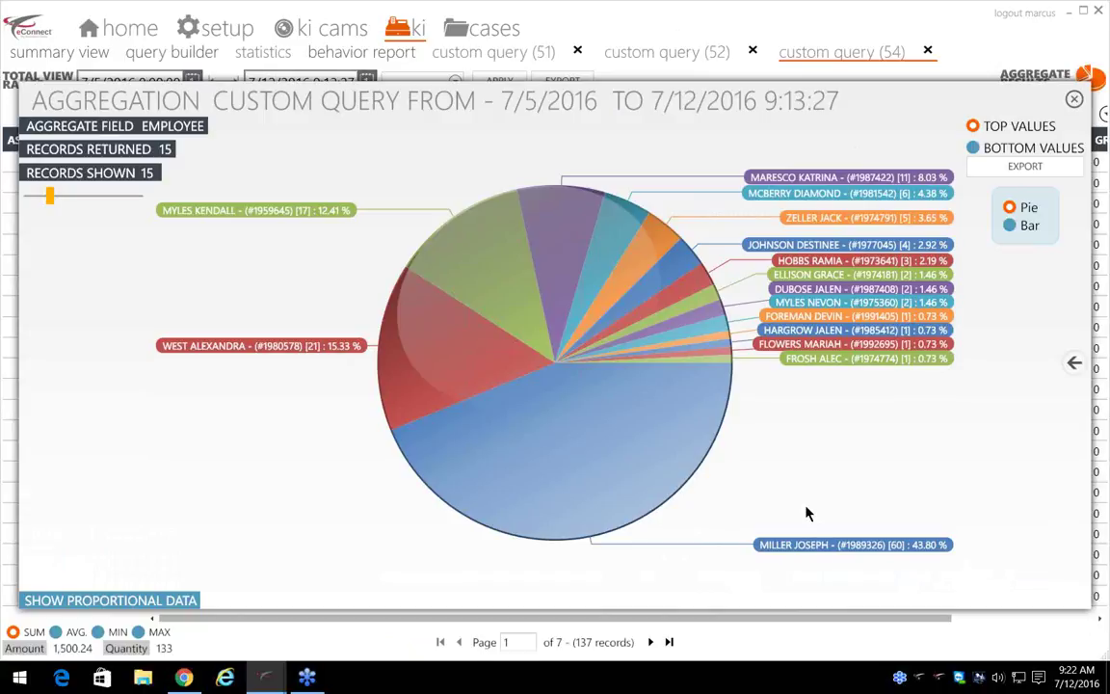
{"action": "left_click", "coordinate": [1075, 98]}
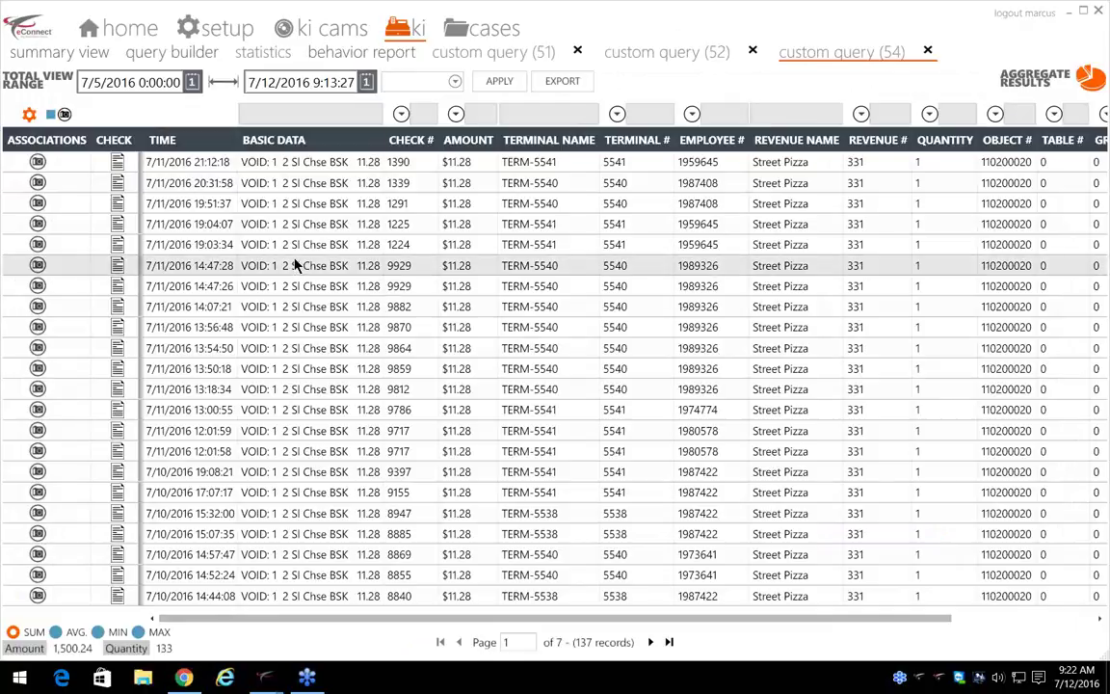
Step: Go to the KI Query Manager in setup and examine the code of the TX Cancel + No Sale query
{"action": "left_click", "coordinate": [223, 31]}
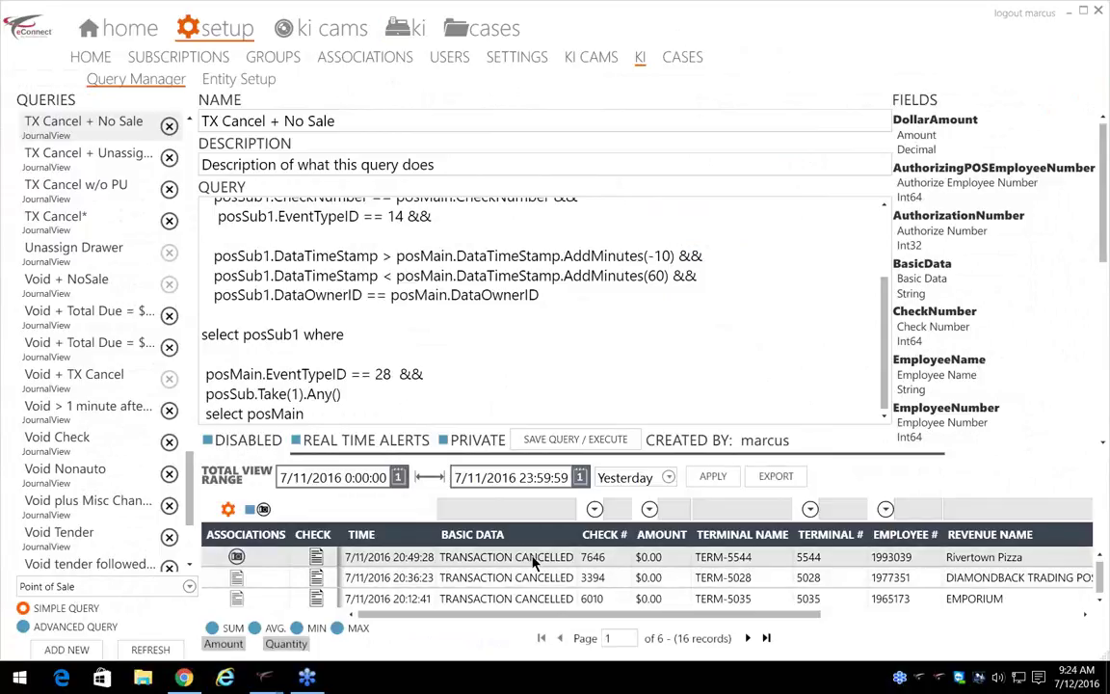
{"action": "scroll", "coordinate": [444, 326], "scroll_direction": "up", "scroll_amount": 1}
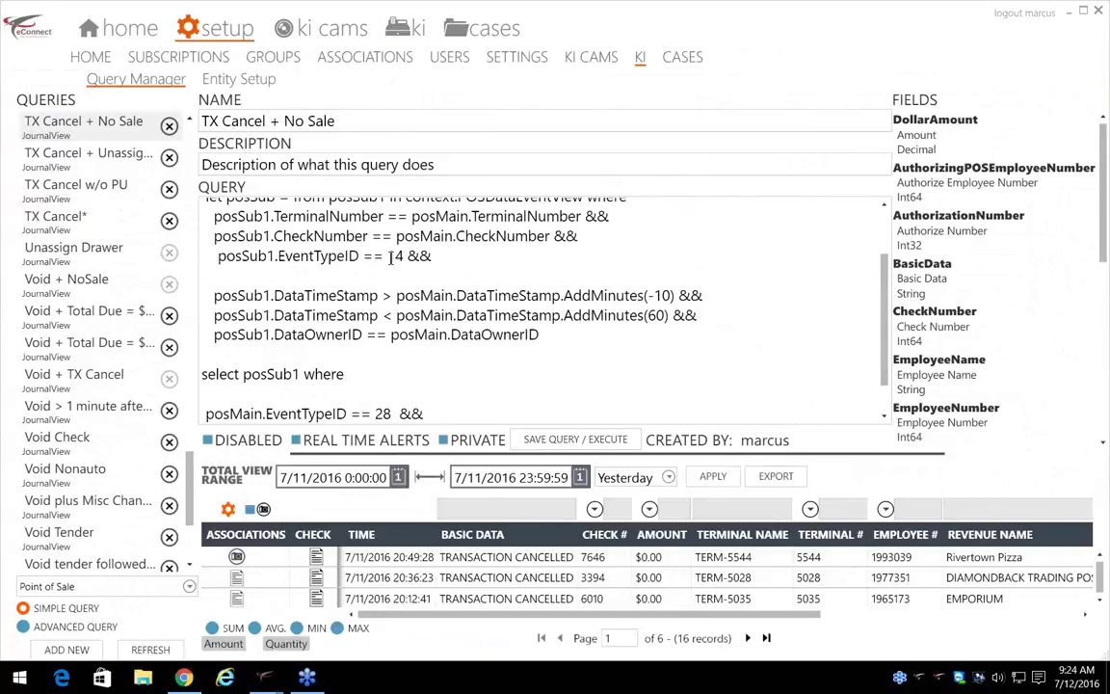
Step: View the check summary for the 7/11/2016 20:36:23 cancelled transaction on TERM-5028, then close it
{"action": "scroll", "coordinate": [403, 559], "scroll_direction": "down", "scroll_amount": 1}
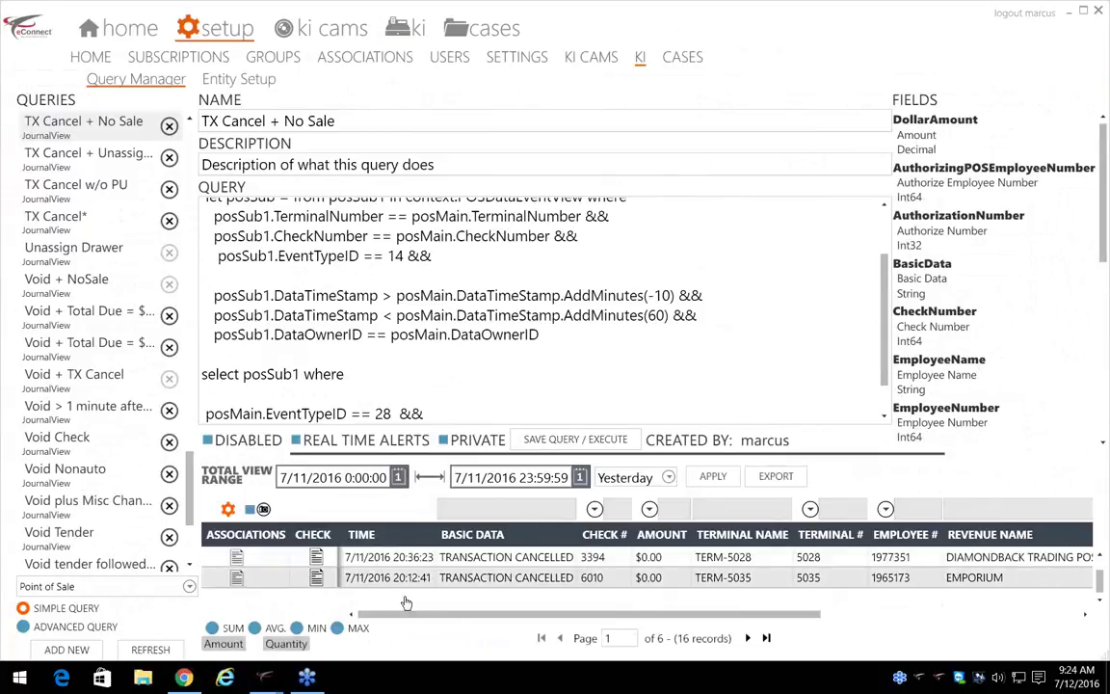
{"action": "left_click", "coordinate": [316, 559]}
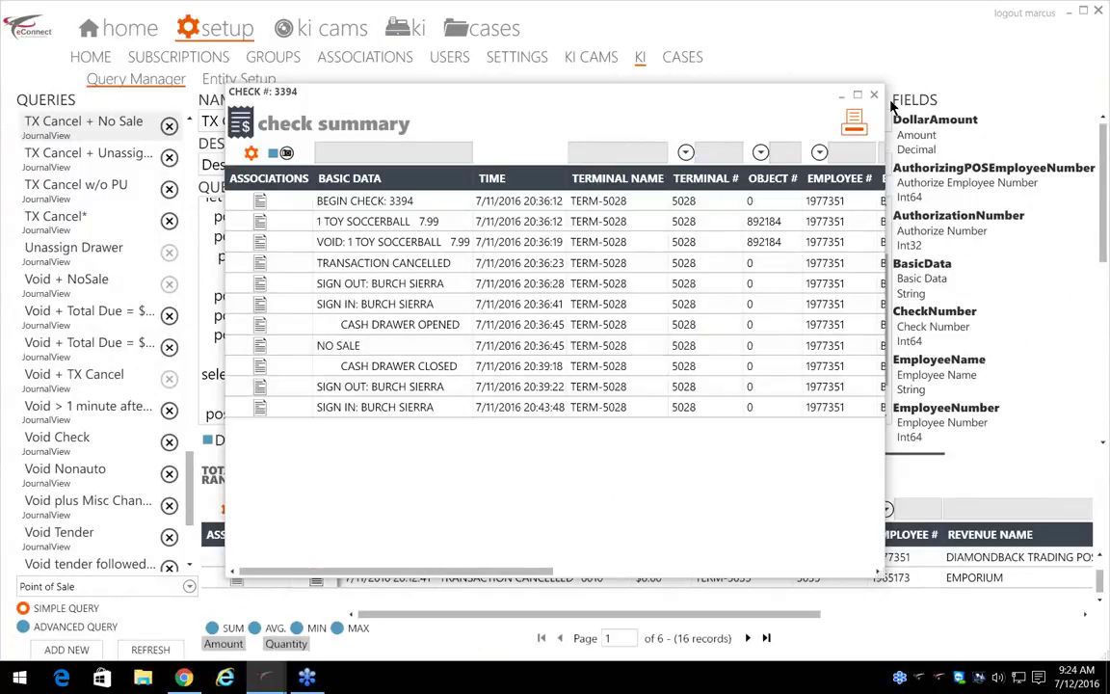
{"action": "key", "text": "Escape"}
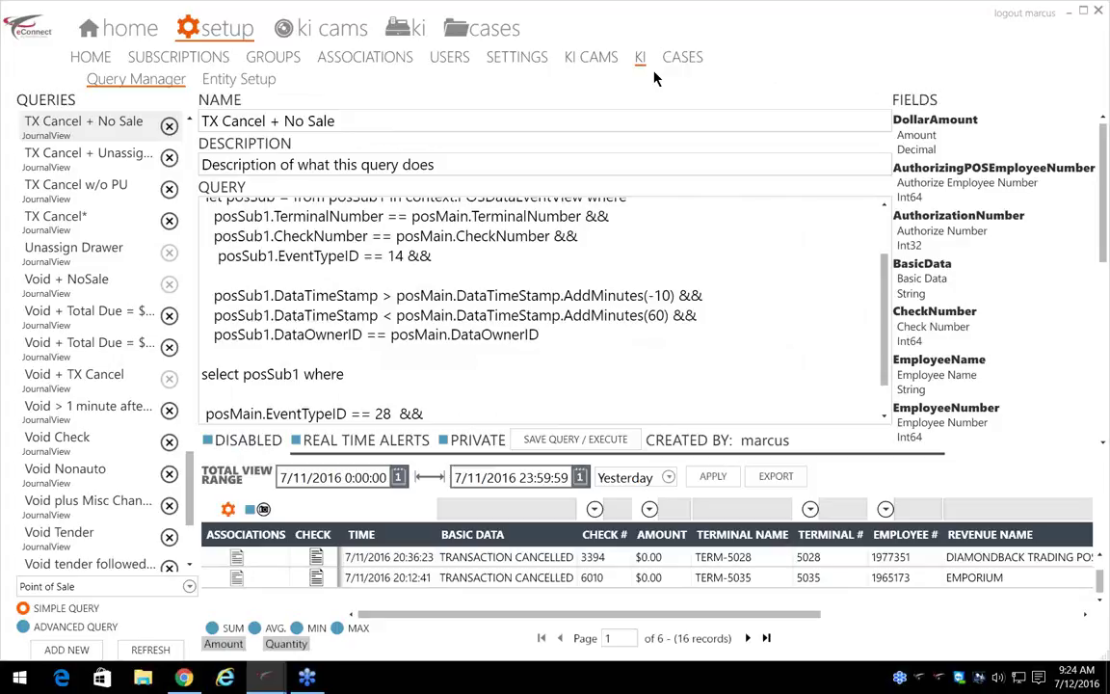
Step: Return to custom query 54 in KI and review the check summaries for the 7/11 19:04:07, 7/11 19:03:34 and 7/10 19:08:21 voids
{"action": "left_click", "coordinate": [420, 36]}
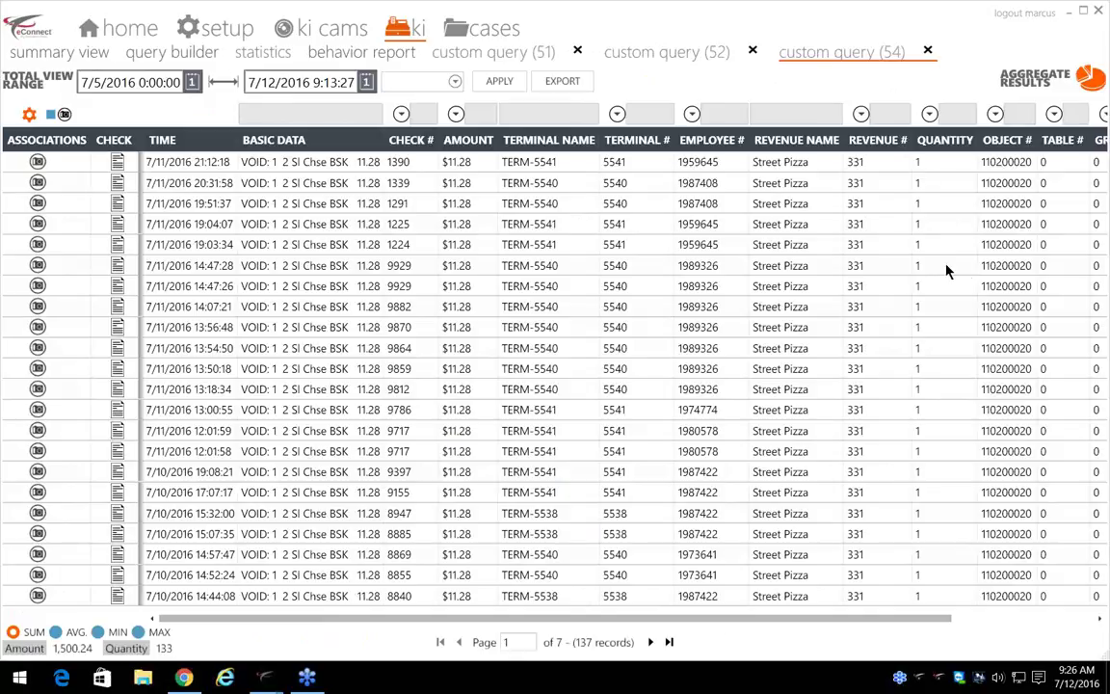
{"action": "left_click", "coordinate": [117, 224]}
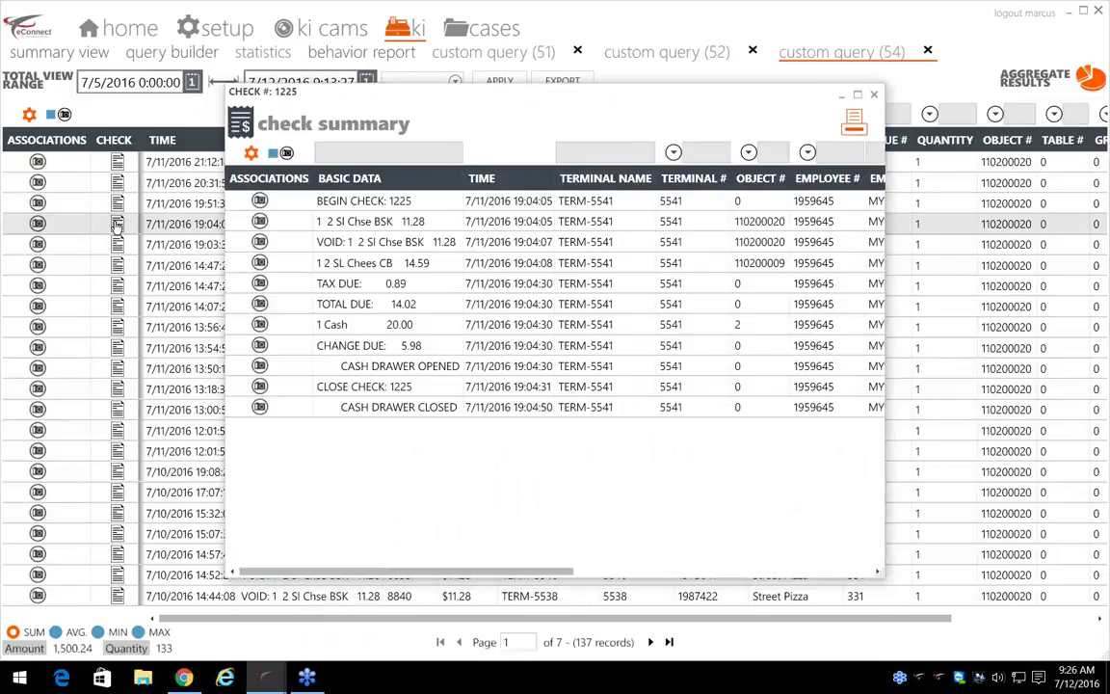
{"action": "left_click", "coordinate": [116, 244]}
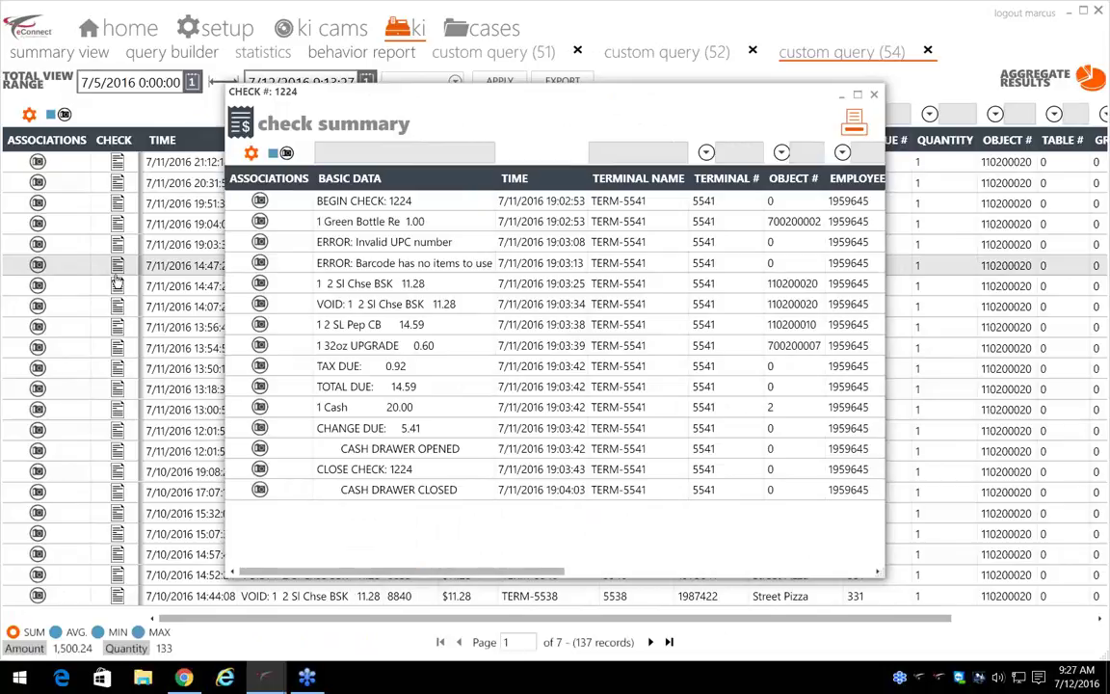
{"action": "left_click", "coordinate": [875, 97]}
{"action": "left_click", "coordinate": [874, 96]}
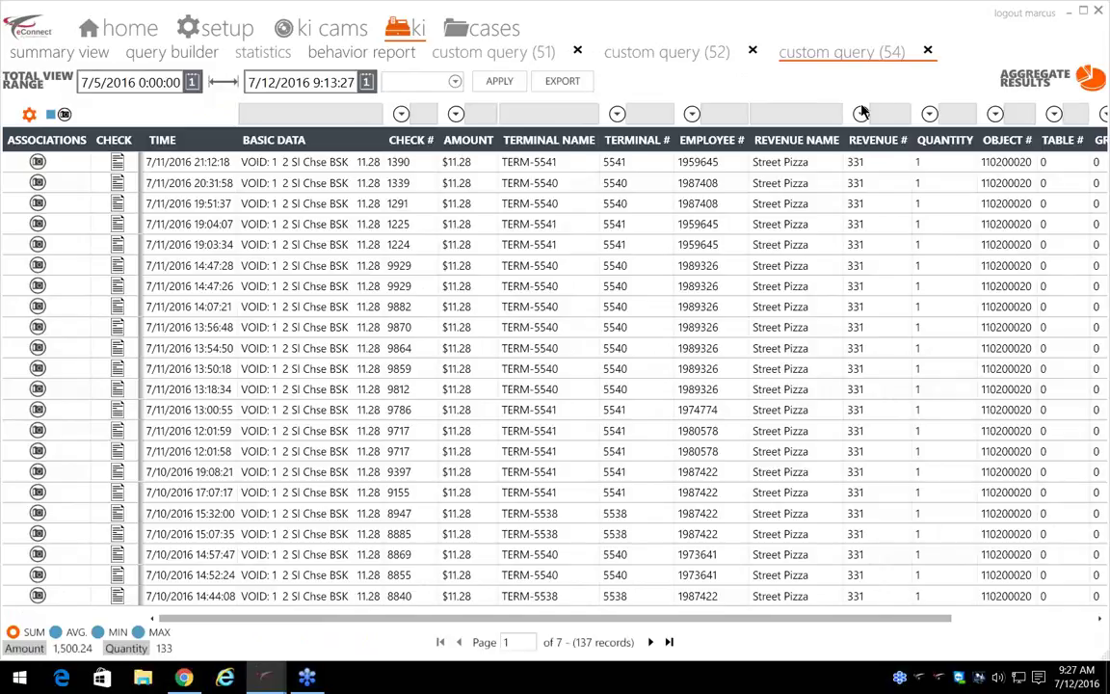
{"action": "left_click", "coordinate": [117, 471]}
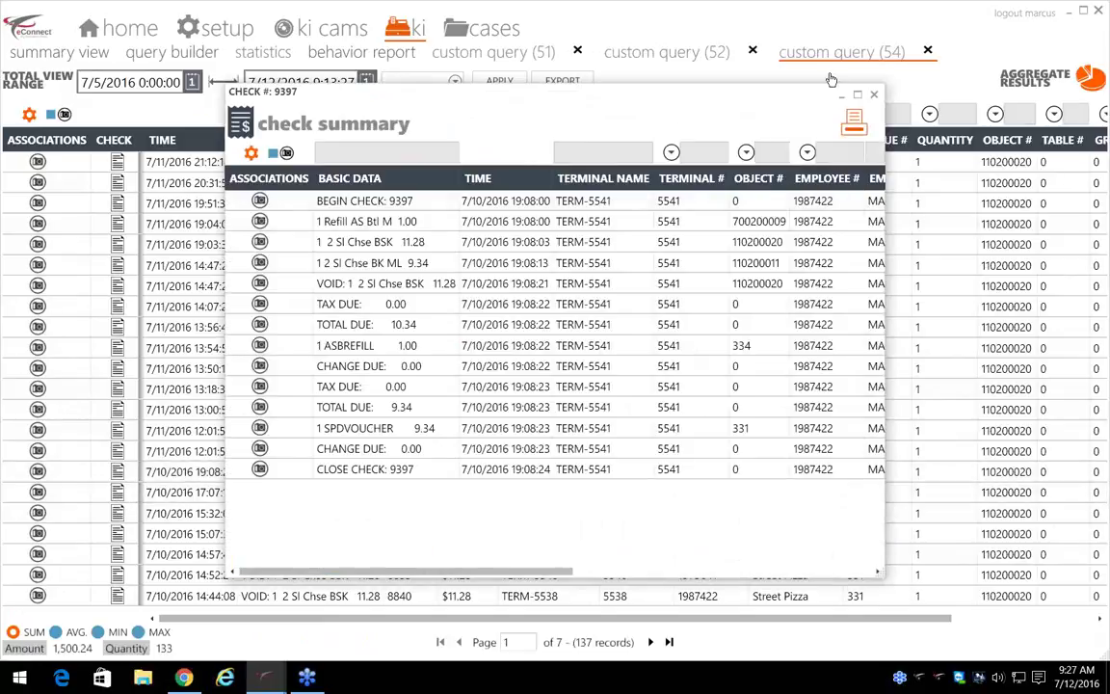
{"action": "left_click", "coordinate": [874, 96]}
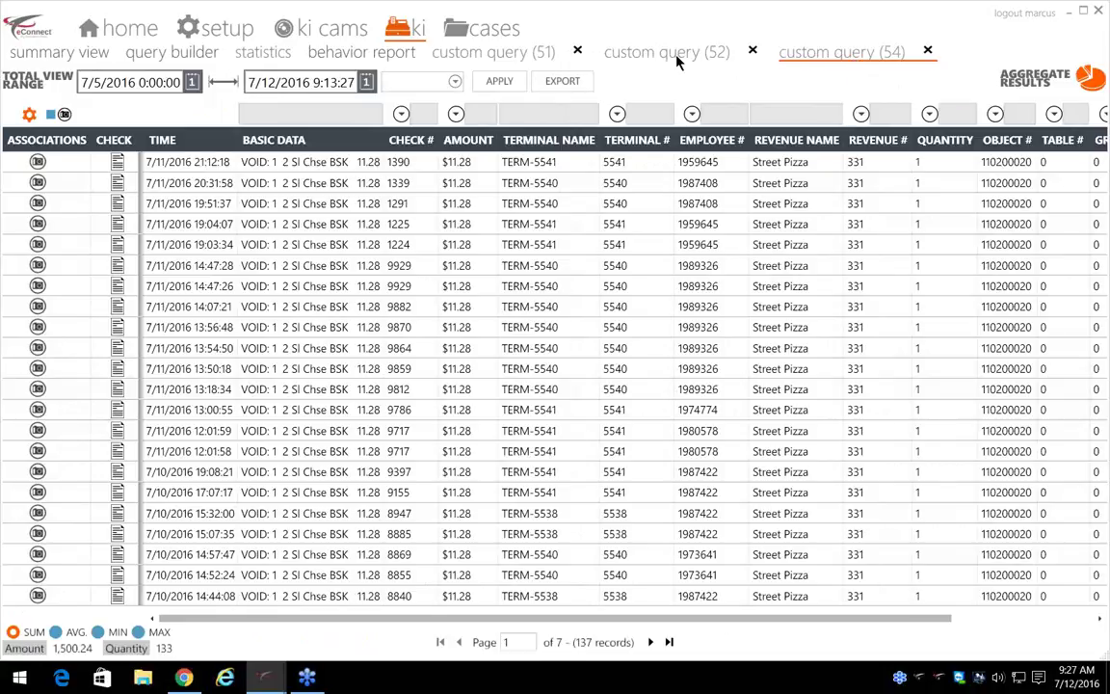
Step: Close the custom query 51, 54 and 52 result sets
{"action": "left_click", "coordinate": [476, 54]}
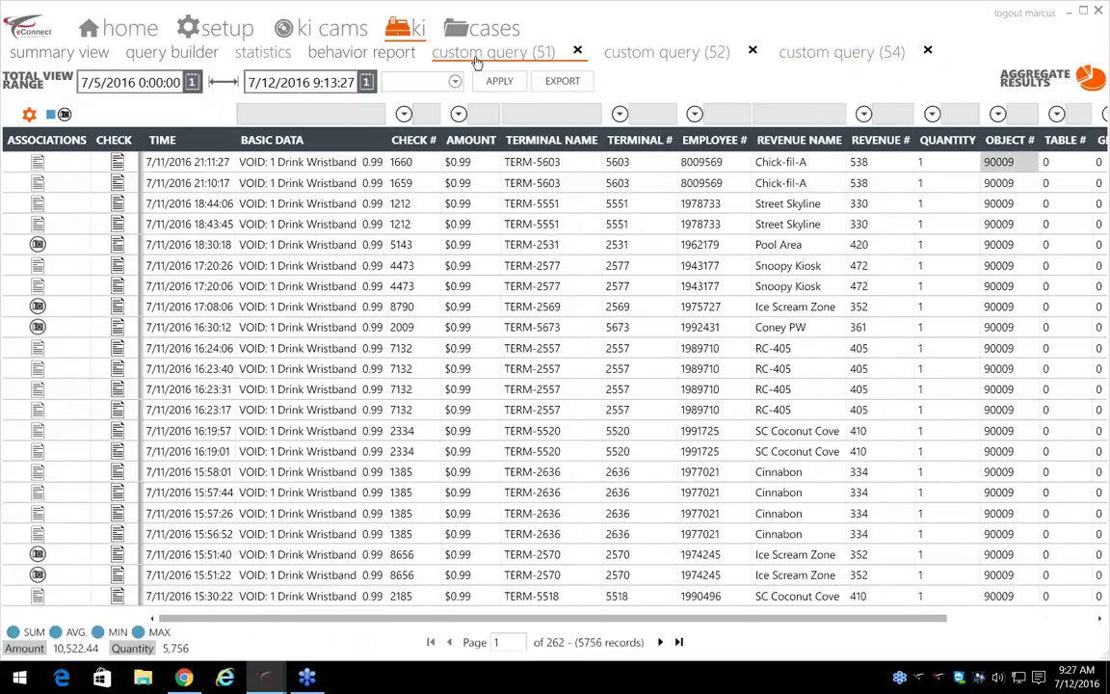
{"action": "left_click", "coordinate": [579, 53]}
{"action": "left_click", "coordinate": [637, 56]}
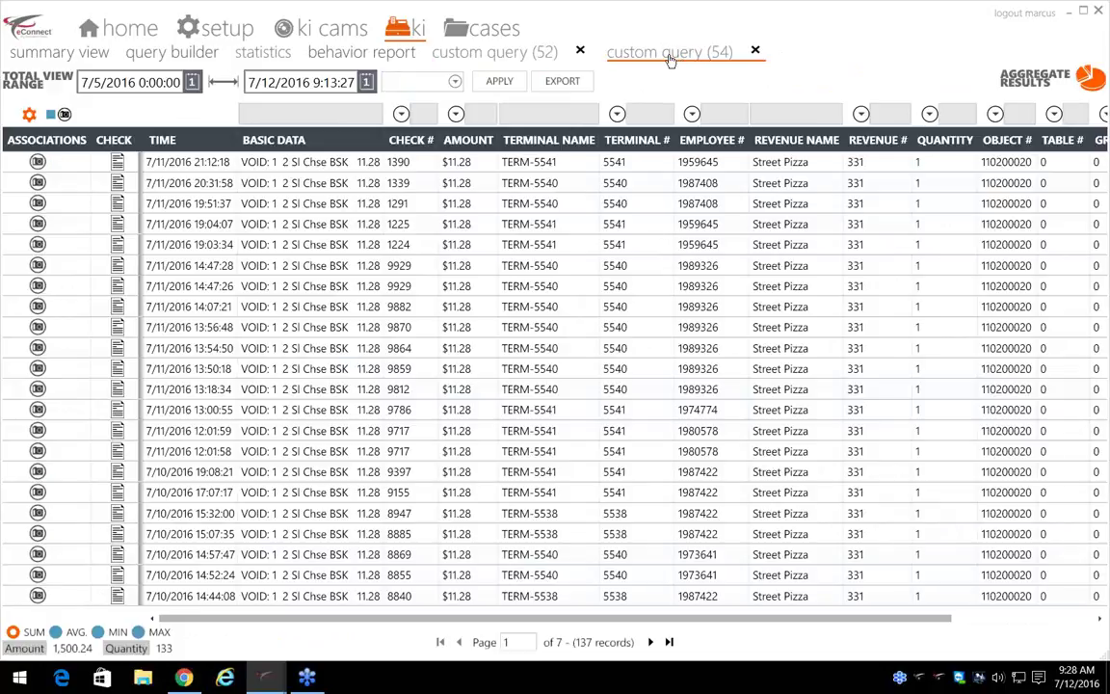
{"action": "left_click", "coordinate": [756, 50]}
{"action": "left_click", "coordinate": [583, 50]}
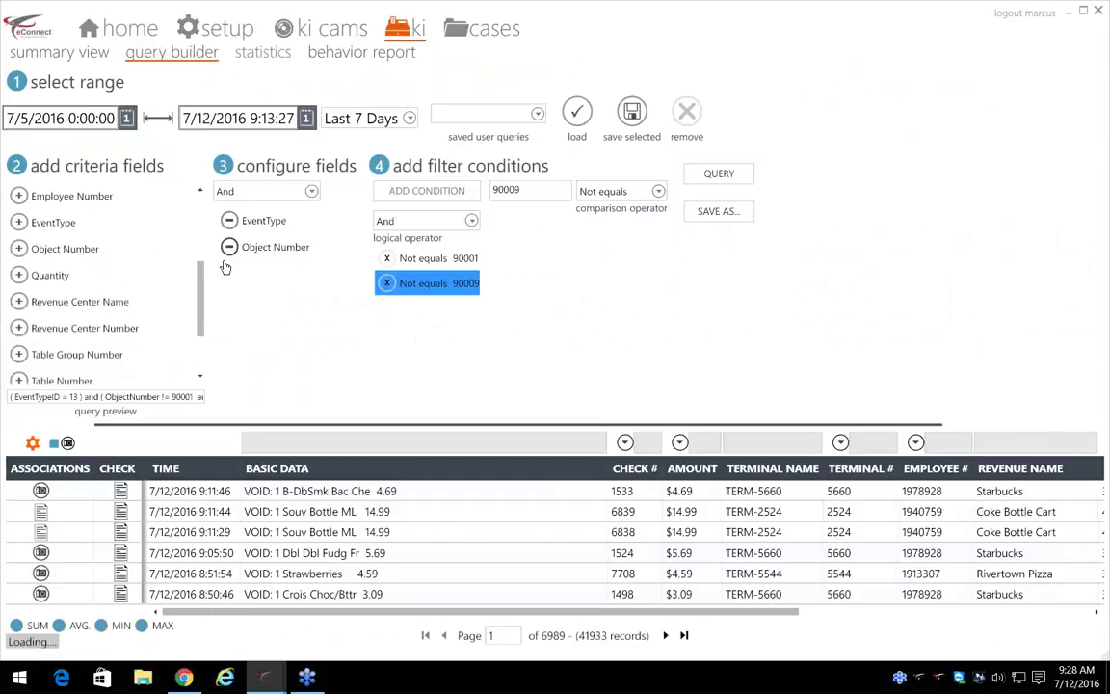
Step: Replace the Object Number and EventType criteria with Revenue Center Name containing CARICATURES - ACTION ZONE and run the query
{"action": "left_click", "coordinate": [229, 247]}
{"action": "left_click", "coordinate": [230, 200]}
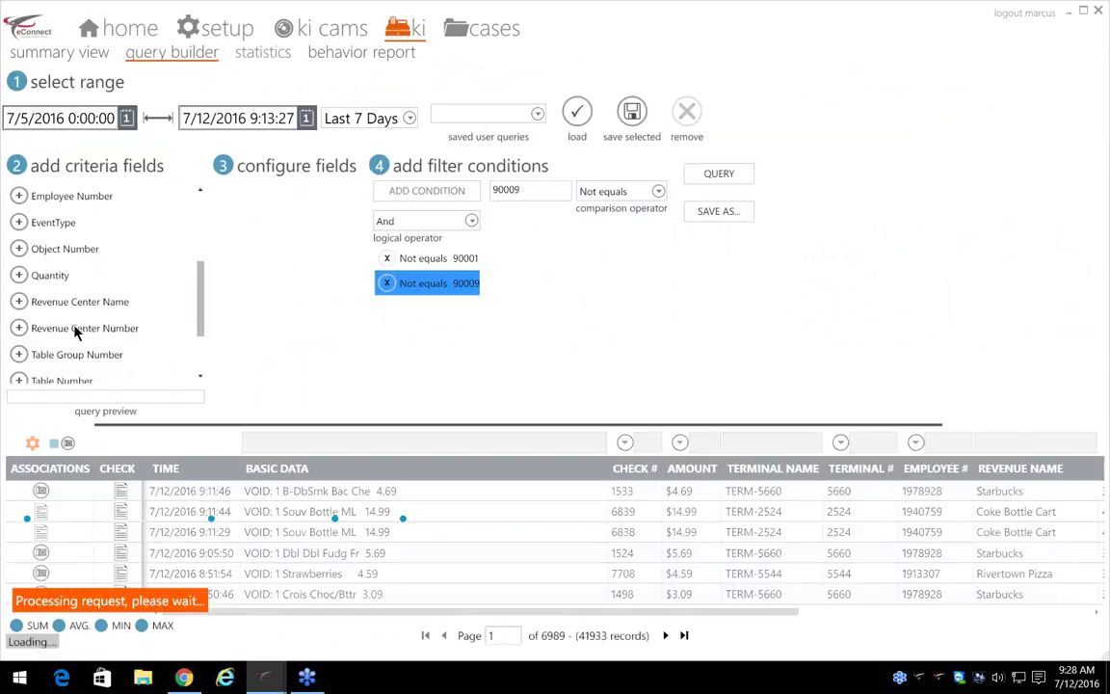
{"action": "left_click", "coordinate": [19, 302]}
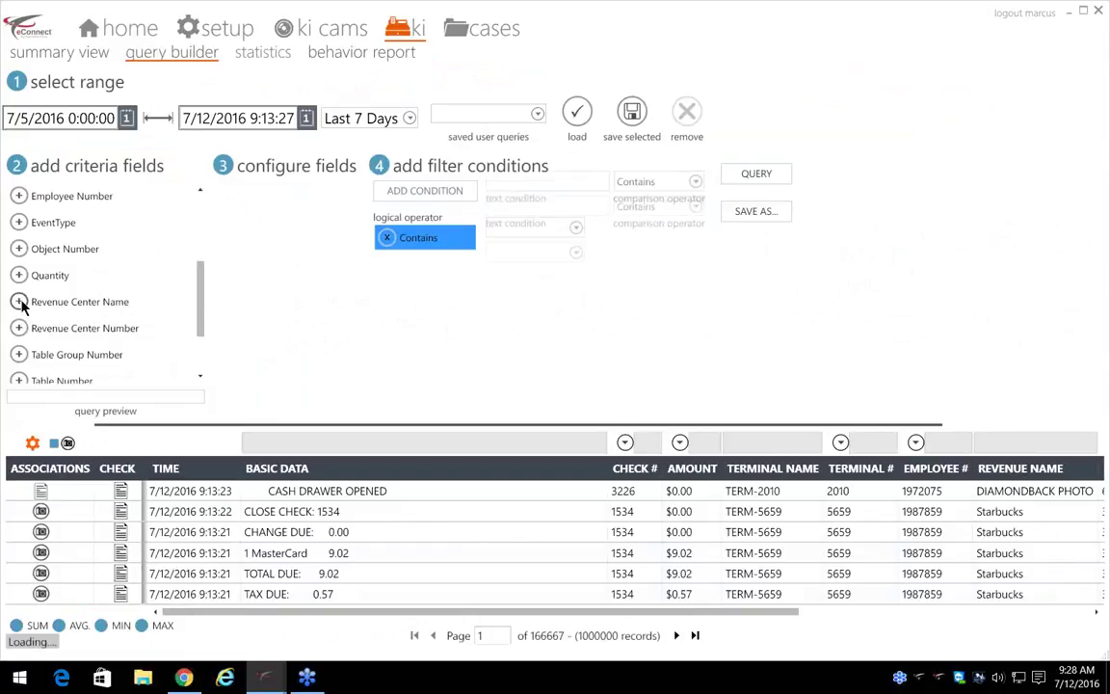
{"action": "left_click", "coordinate": [575, 238]}
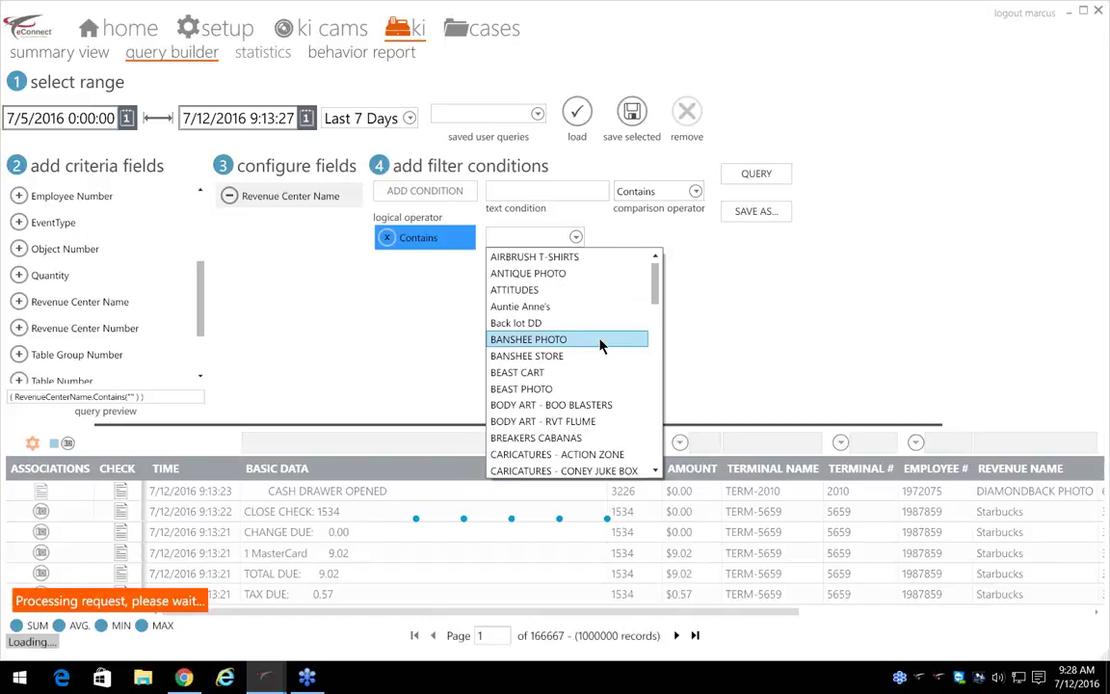
{"action": "scroll", "coordinate": [579, 339], "scroll_direction": "down", "scroll_amount": 2}
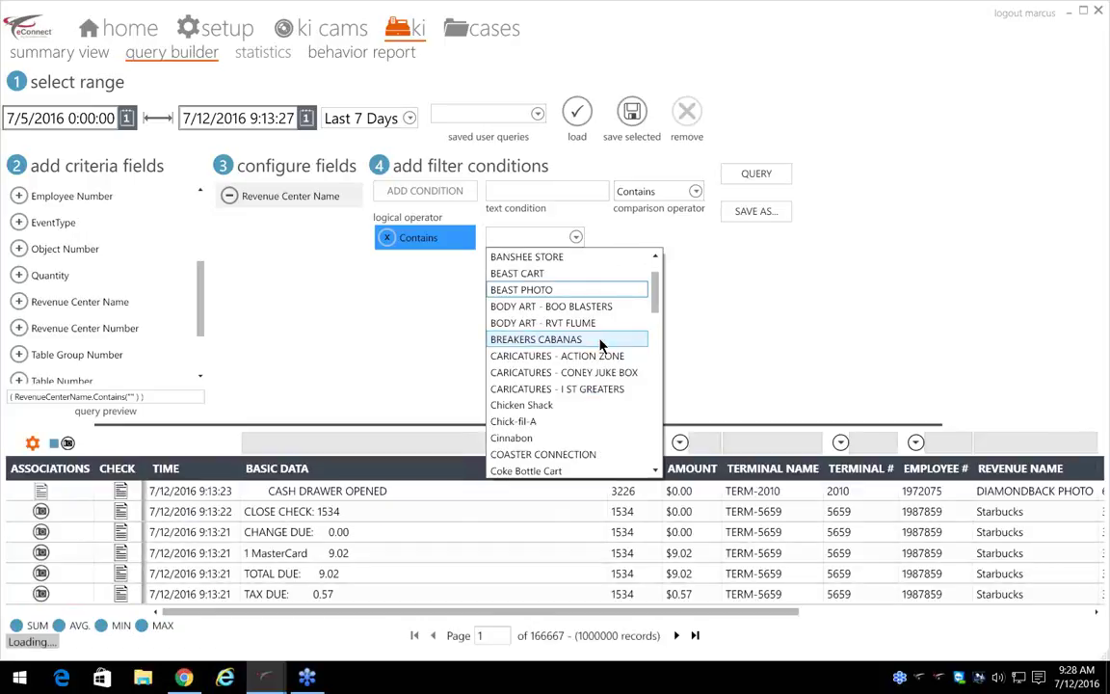
{"action": "scroll", "coordinate": [599, 432], "scroll_direction": "down", "scroll_amount": 1}
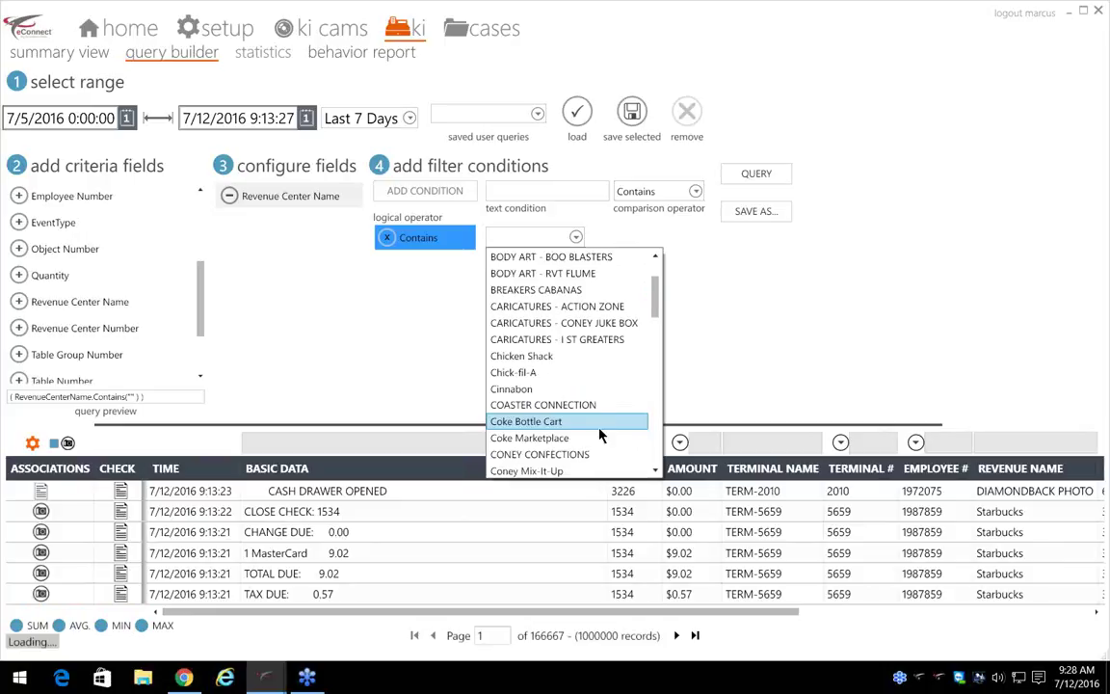
{"action": "scroll", "coordinate": [600, 434], "scroll_direction": "up", "scroll_amount": 1}
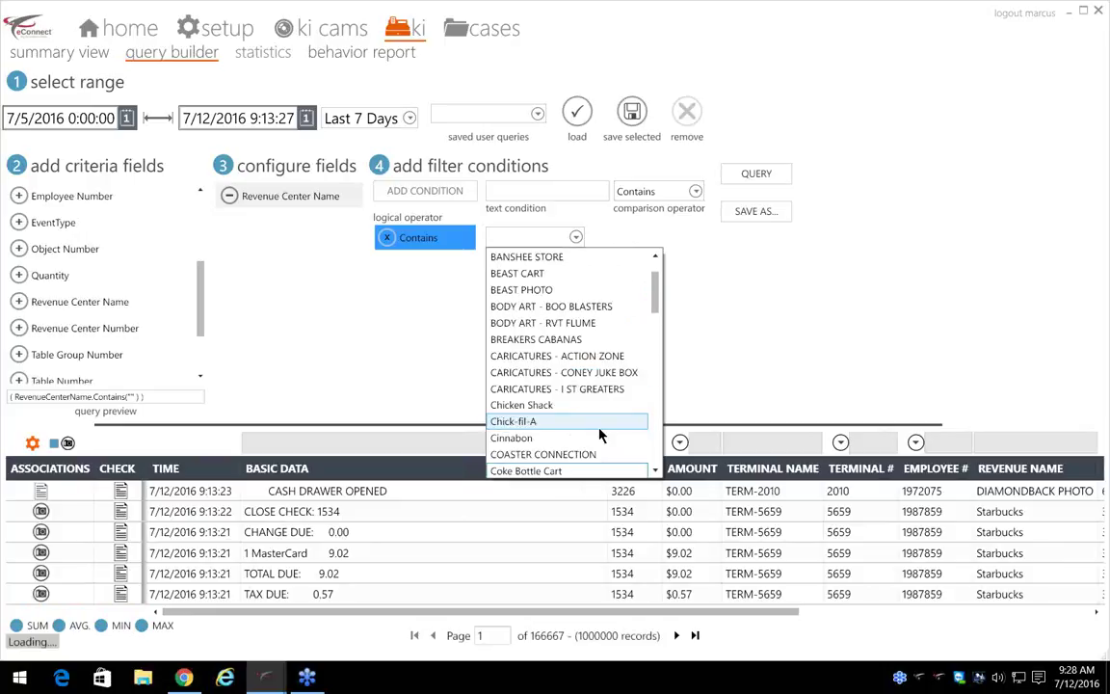
{"action": "left_click", "coordinate": [578, 357]}
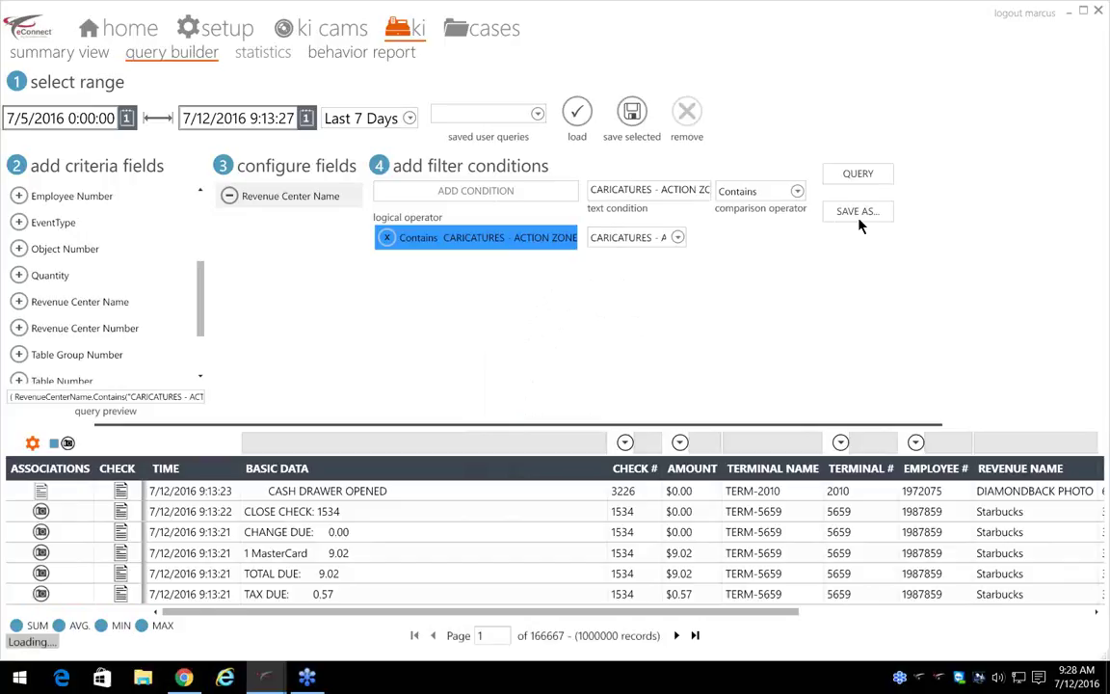
{"action": "left_click", "coordinate": [859, 176]}
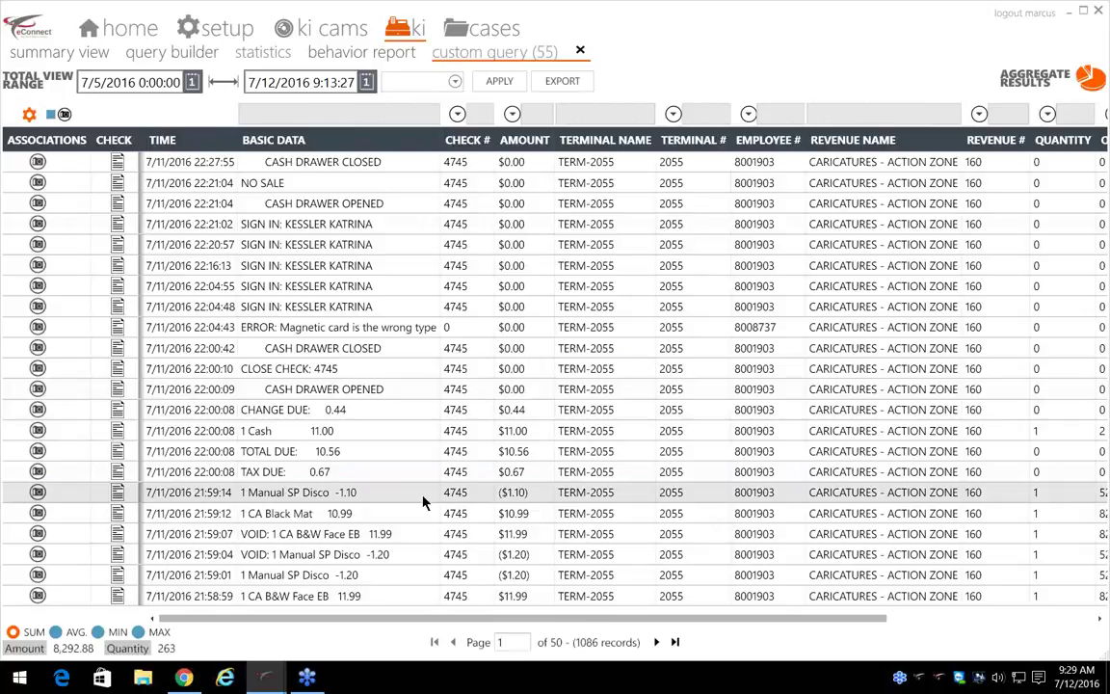
Step: Page through the CARICATURES - ACTION ZONE results to page 3
{"action": "left_click", "coordinate": [657, 643]}
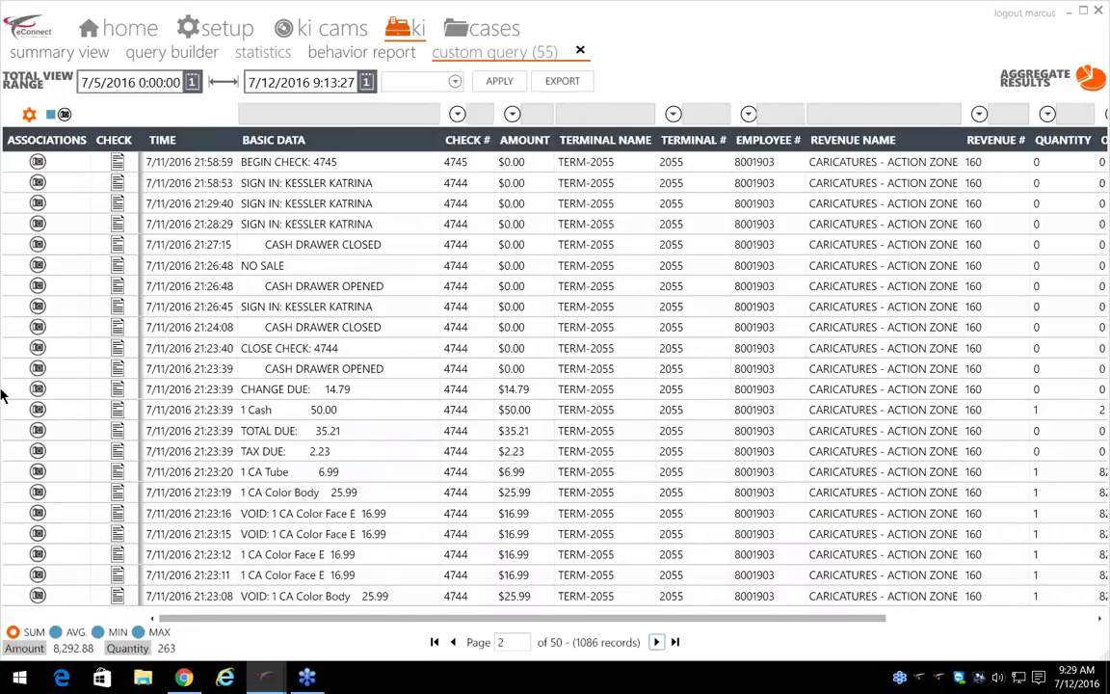
{"action": "left_click", "coordinate": [38, 348]}
{"action": "left_click", "coordinate": [656, 642]}
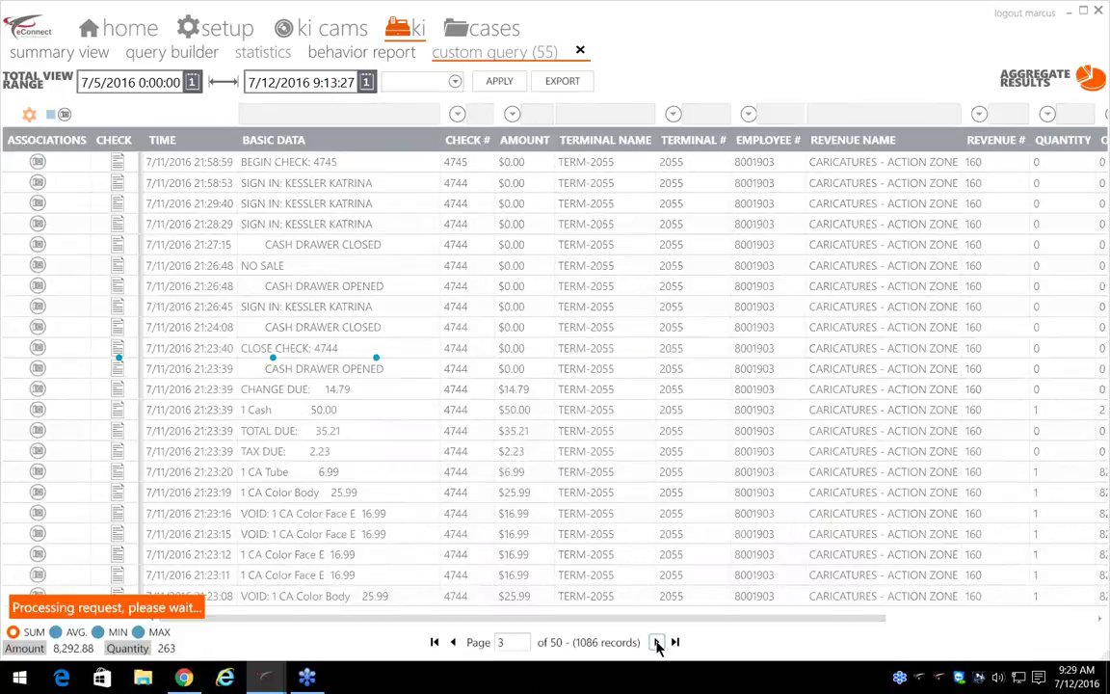
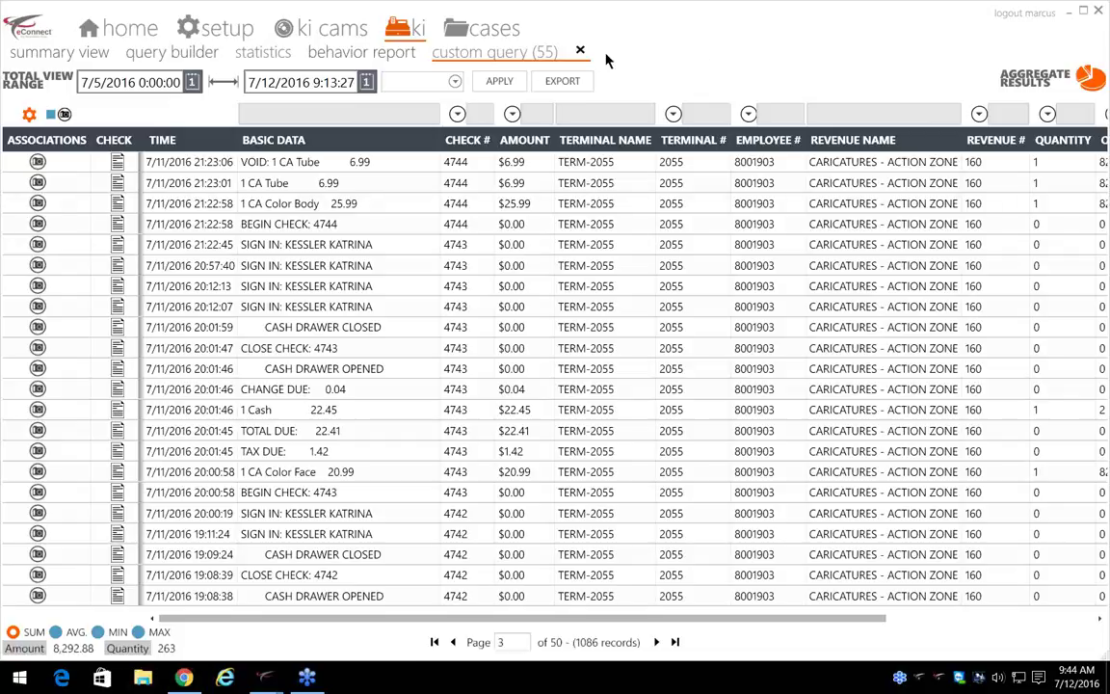
Step: In the query builder, replace the Revenue Center Name criterion with EventType equals 13
{"action": "left_click", "coordinate": [193, 55]}
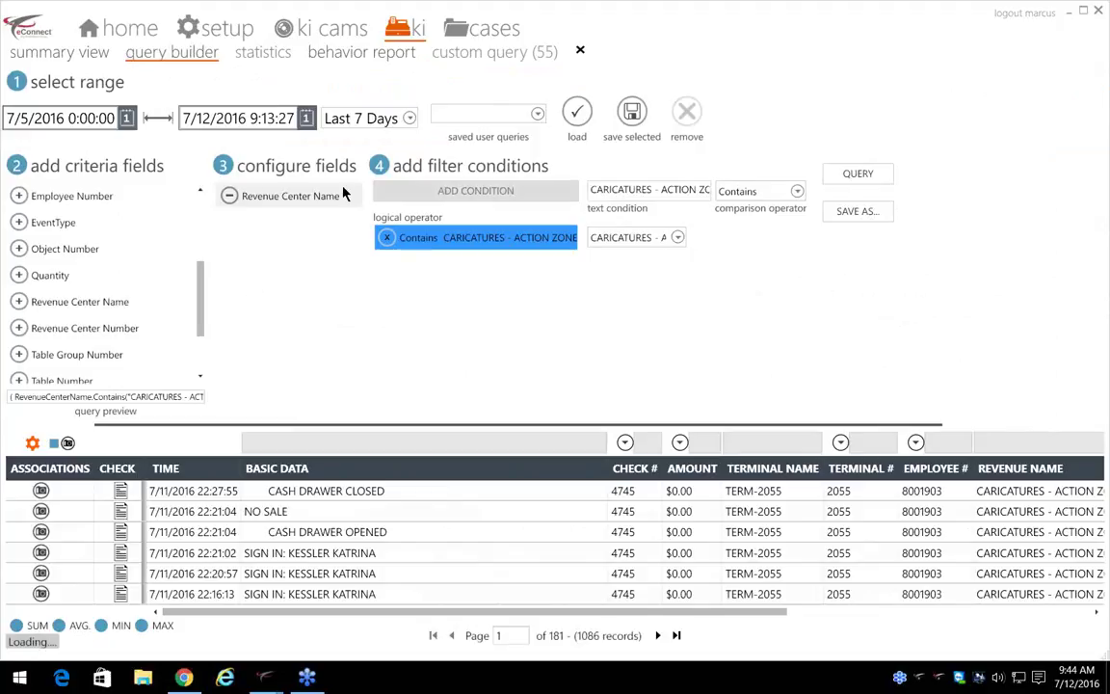
{"action": "left_click", "coordinate": [229, 196]}
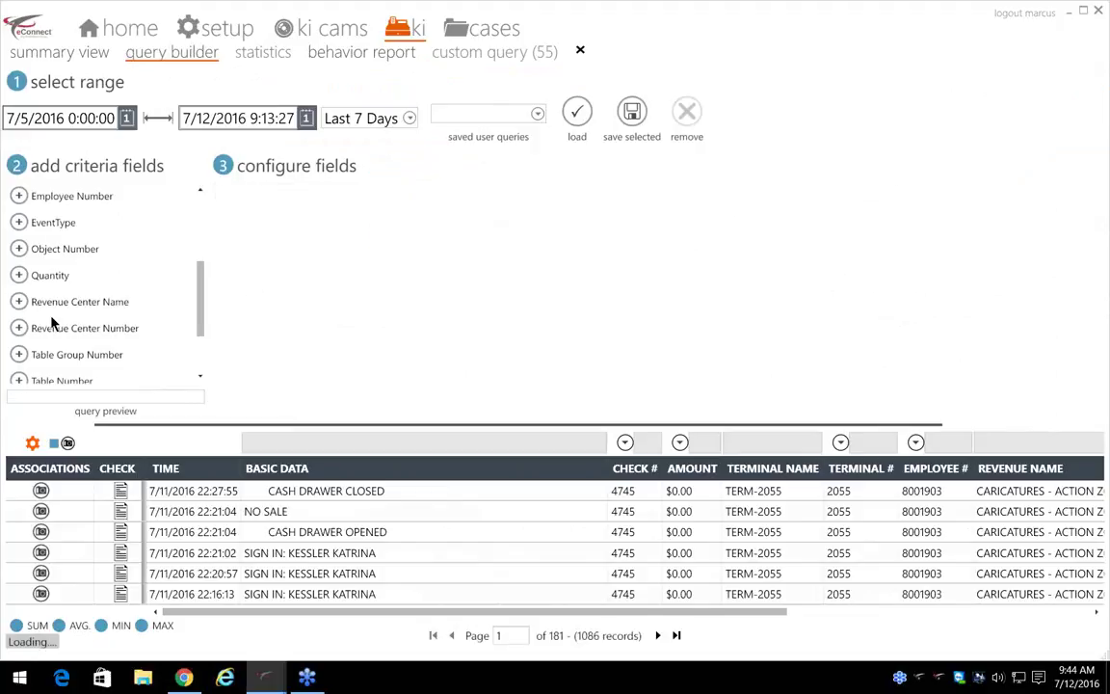
{"action": "scroll", "coordinate": [43, 317], "scroll_direction": "down", "scroll_amount": 1}
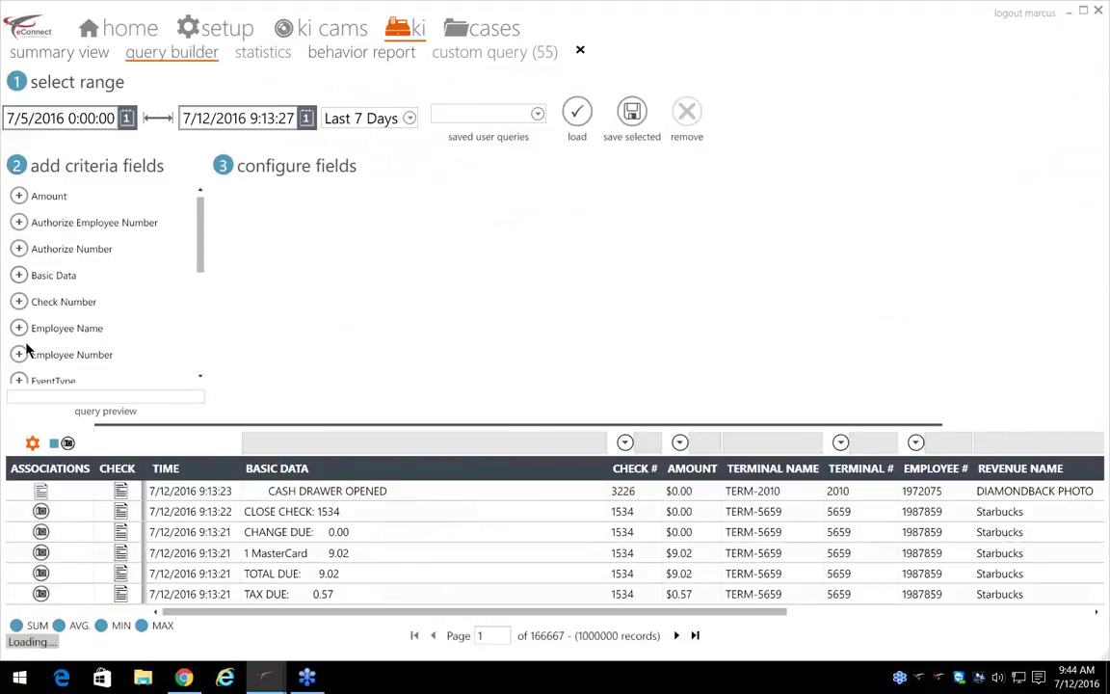
{"action": "scroll", "coordinate": [27, 352], "scroll_direction": "down", "scroll_amount": 1}
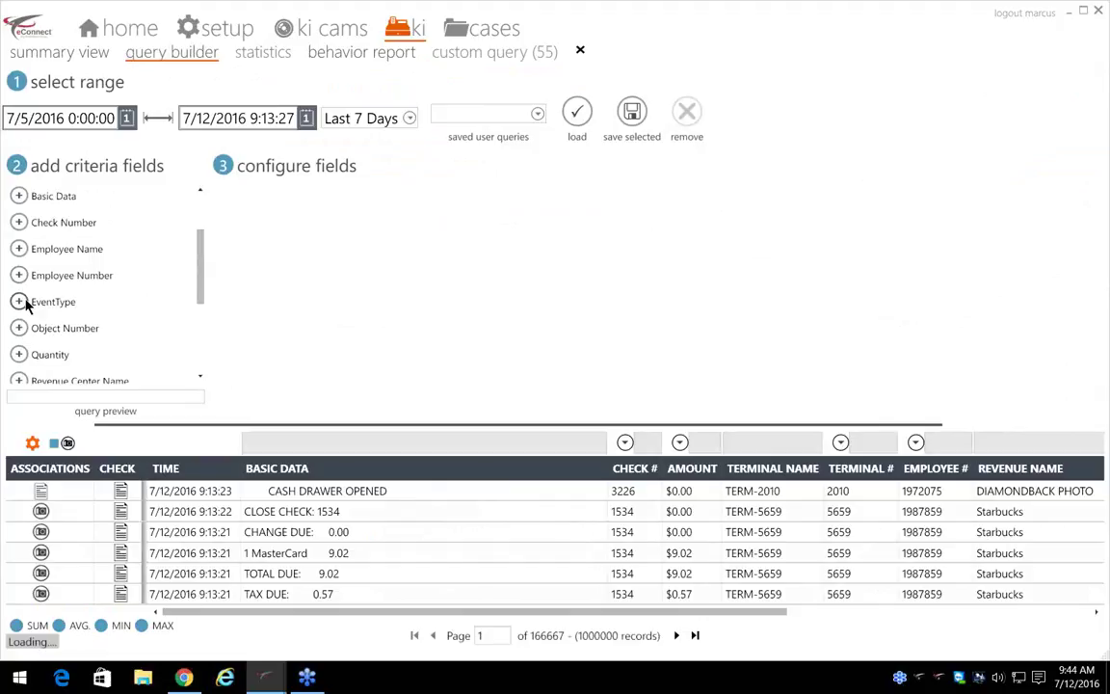
{"action": "left_click", "coordinate": [19, 302]}
{"action": "left_click", "coordinate": [494, 190]}
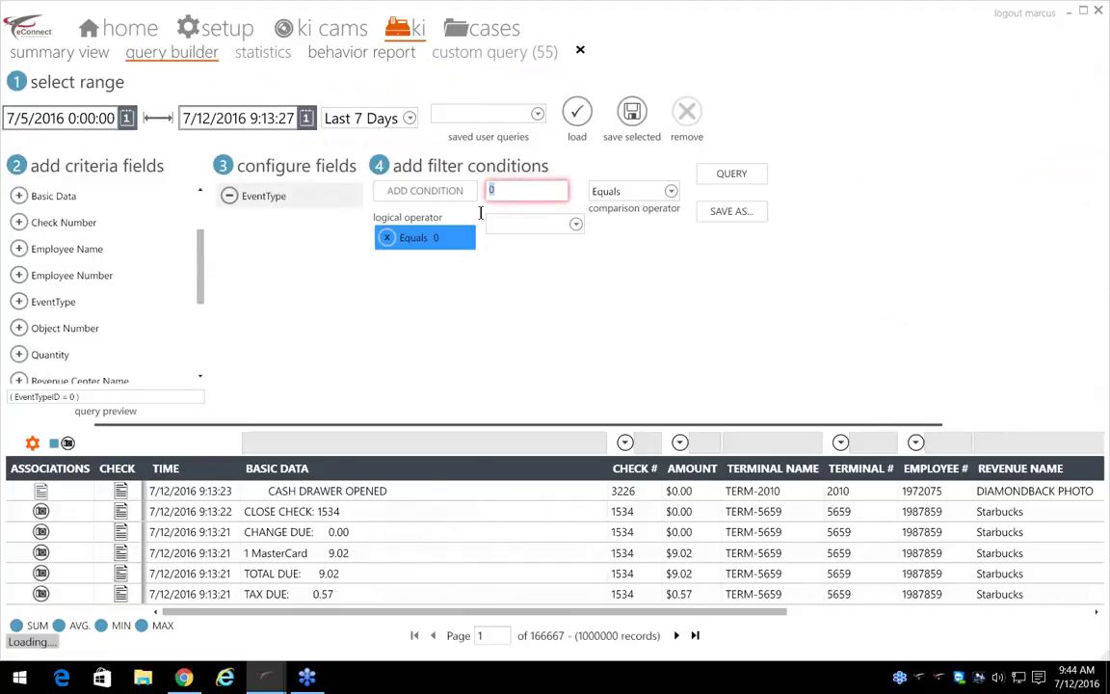
{"action": "type", "text": "13"}
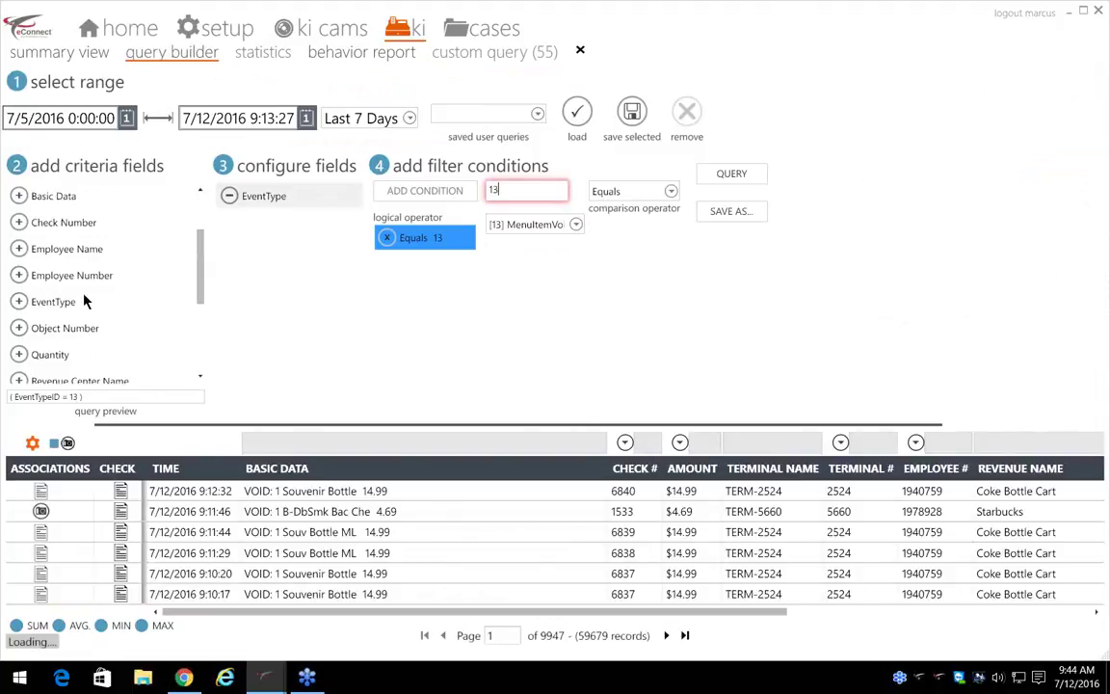
Step: Add a Revenue Center Name criterion with the condition Contains ANTIQUE PHOTO
{"action": "scroll", "coordinate": [83, 300], "scroll_direction": "down", "scroll_amount": 2}
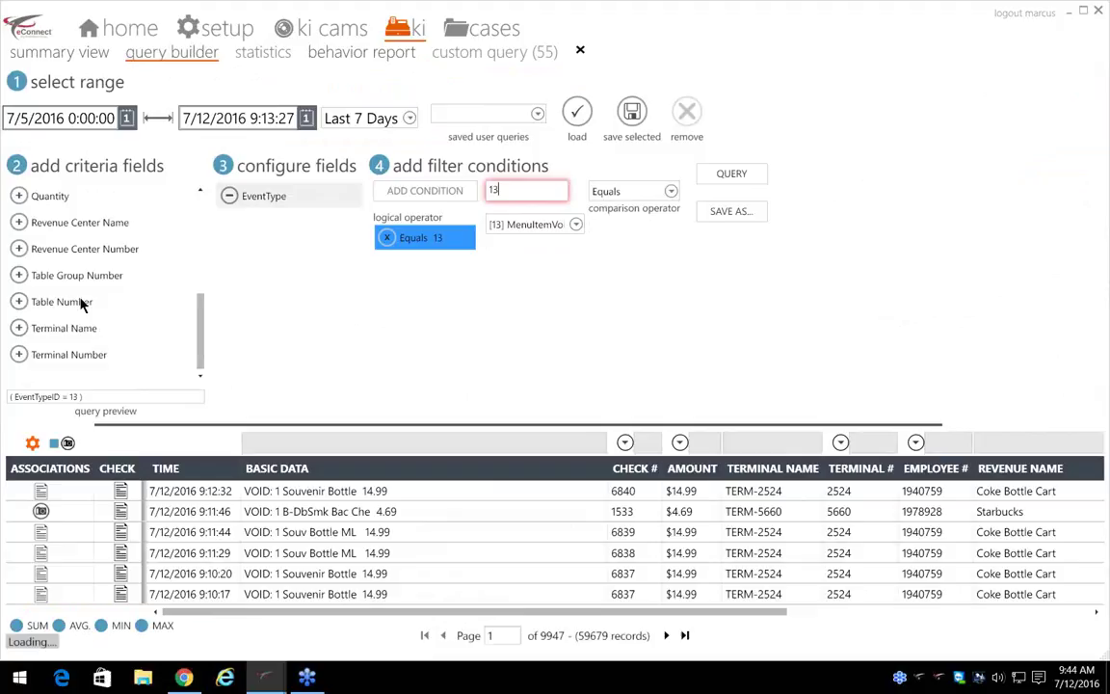
{"action": "left_click", "coordinate": [18, 221]}
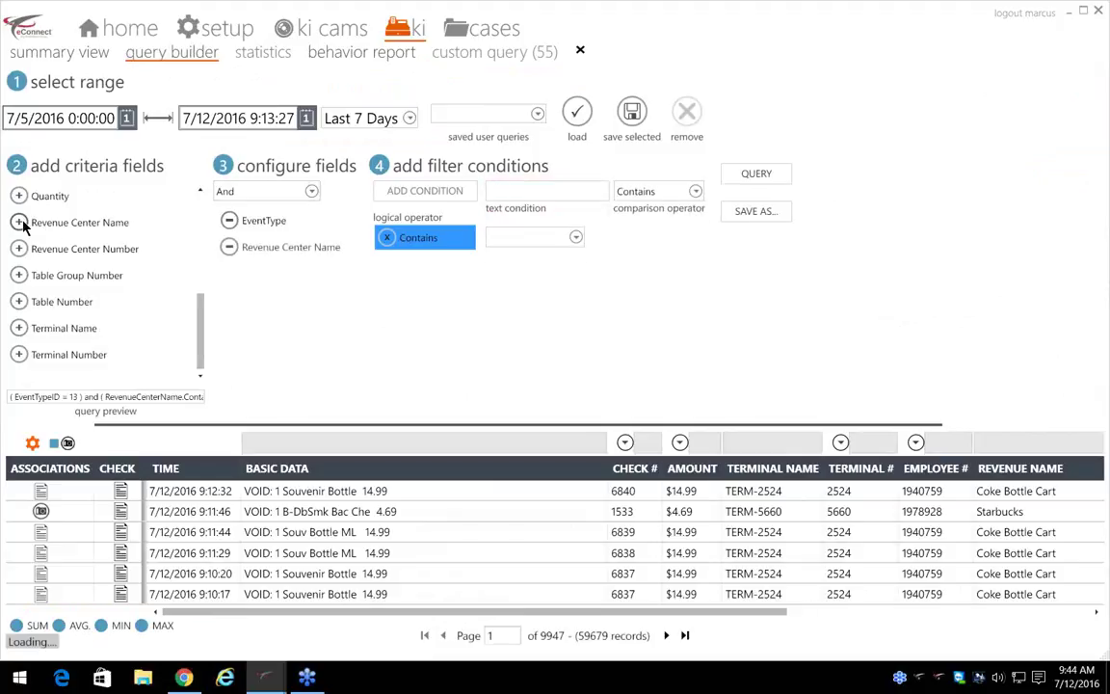
{"action": "left_click", "coordinate": [576, 237]}
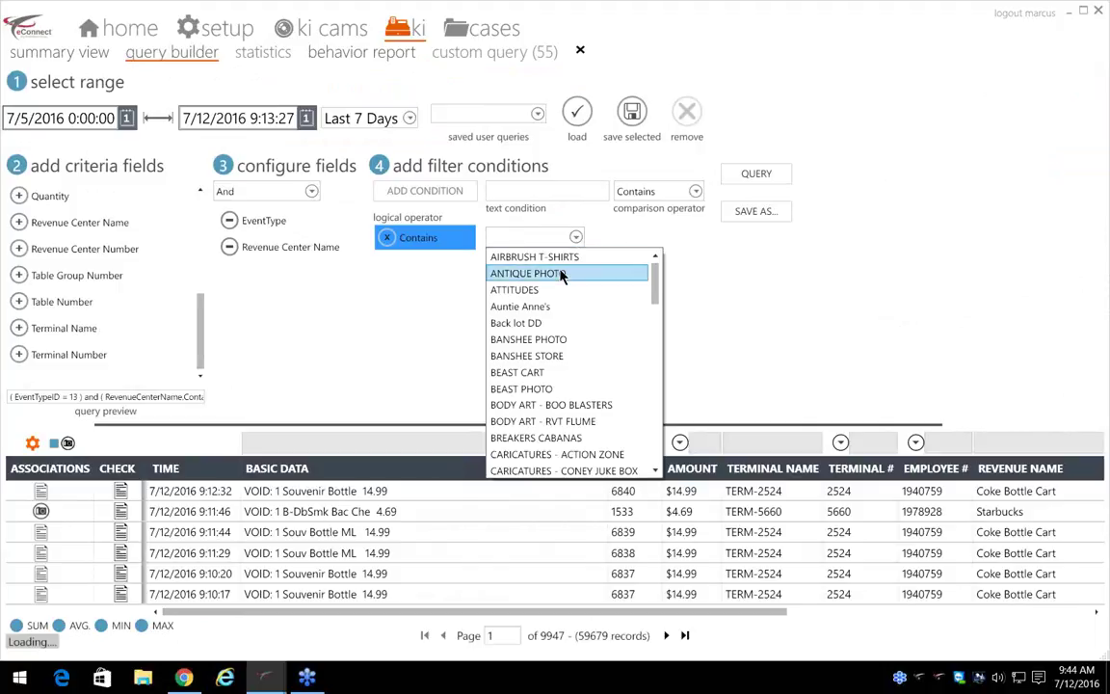
{"action": "left_click", "coordinate": [562, 275]}
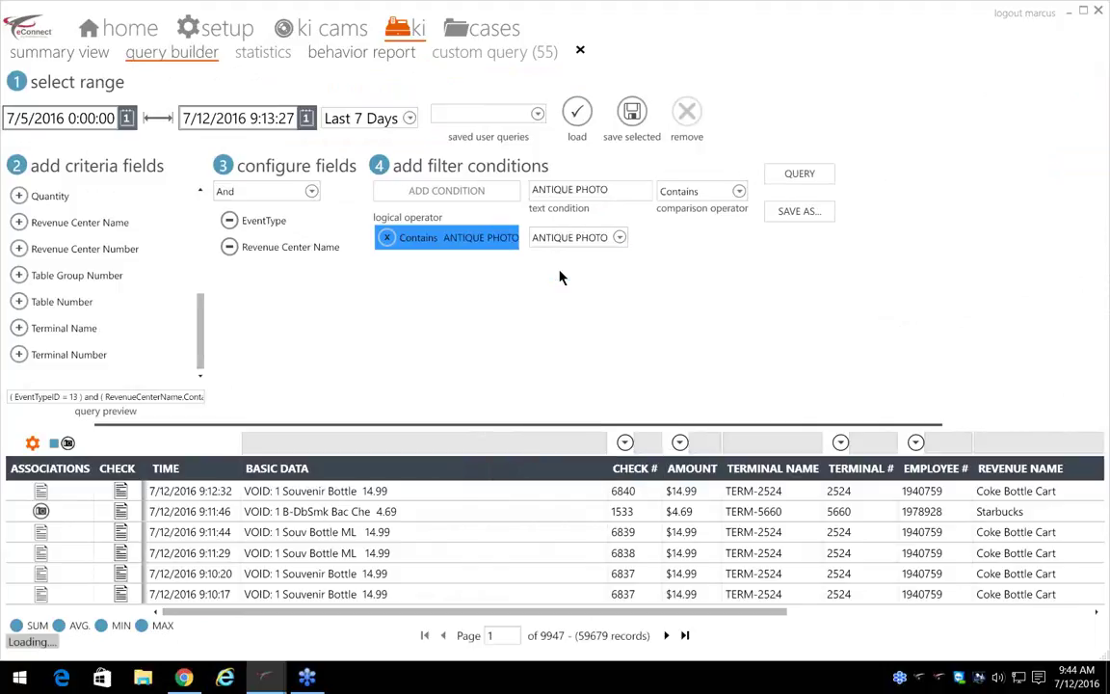
Step: Add two more Revenue Center Name conditions with the Contains operator, one for BANSHEE PHOTO and one for BEAST PHOTO
{"action": "left_click", "coordinate": [454, 192]}
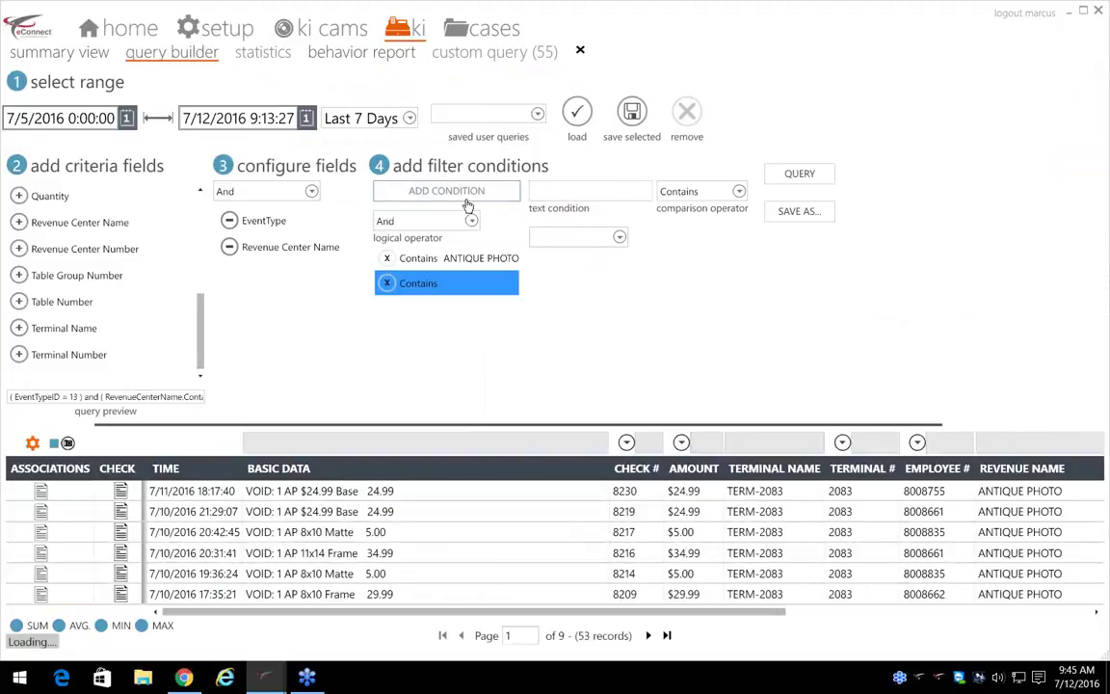
{"action": "left_click", "coordinate": [619, 238]}
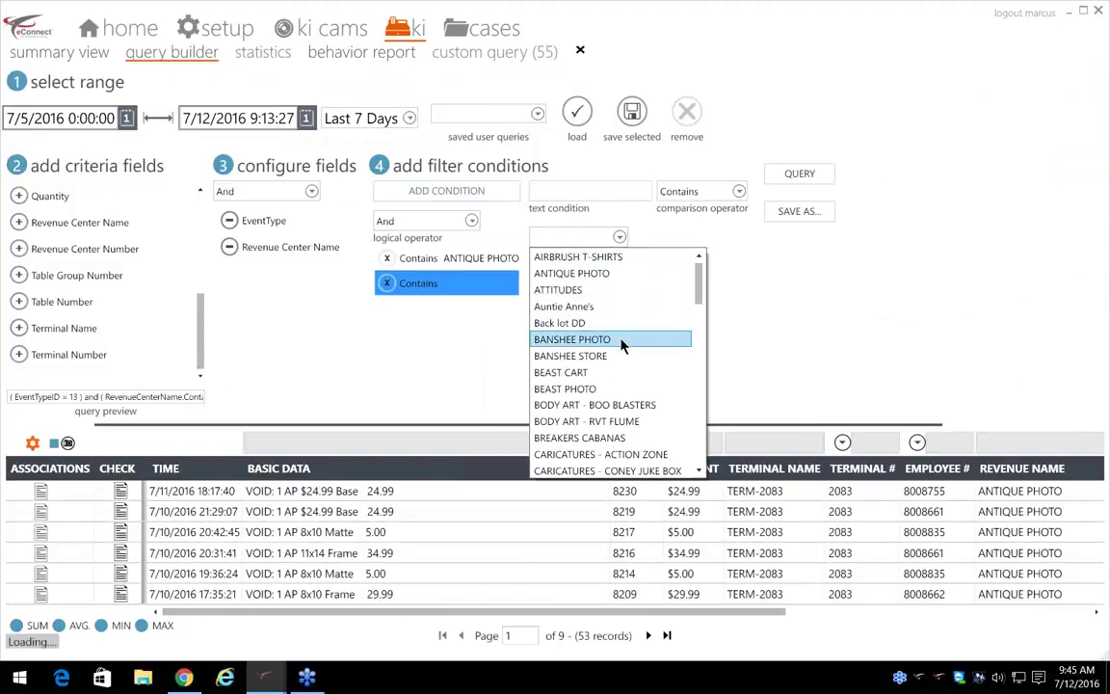
{"action": "left_click", "coordinate": [622, 342]}
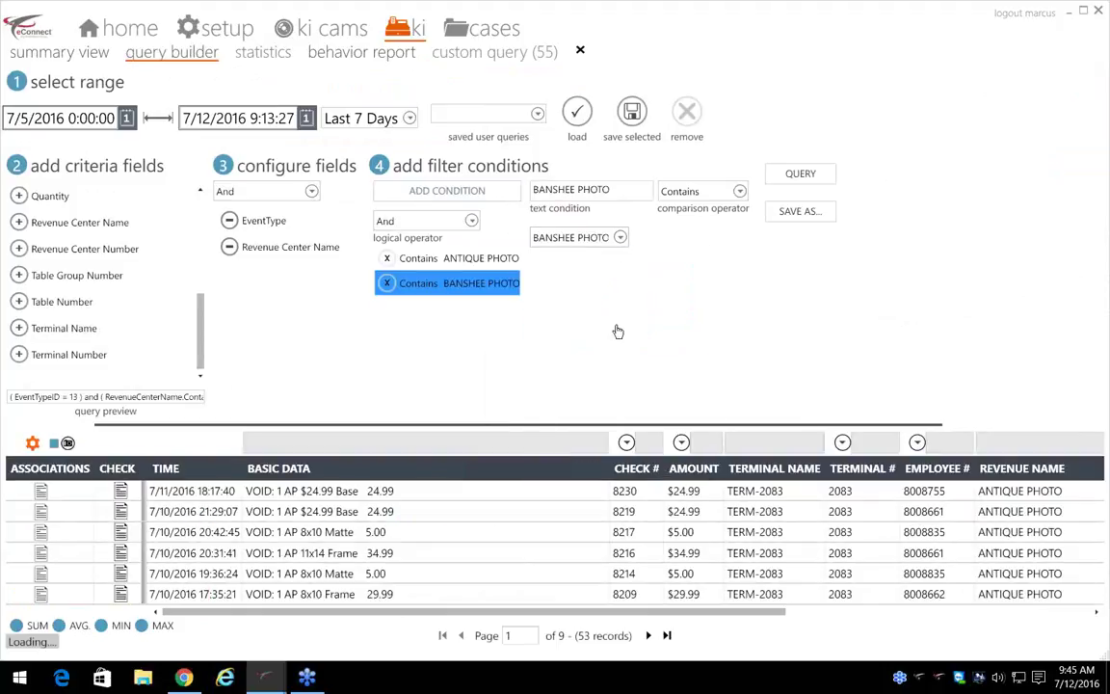
{"action": "left_click", "coordinate": [439, 192]}
{"action": "left_click", "coordinate": [620, 237]}
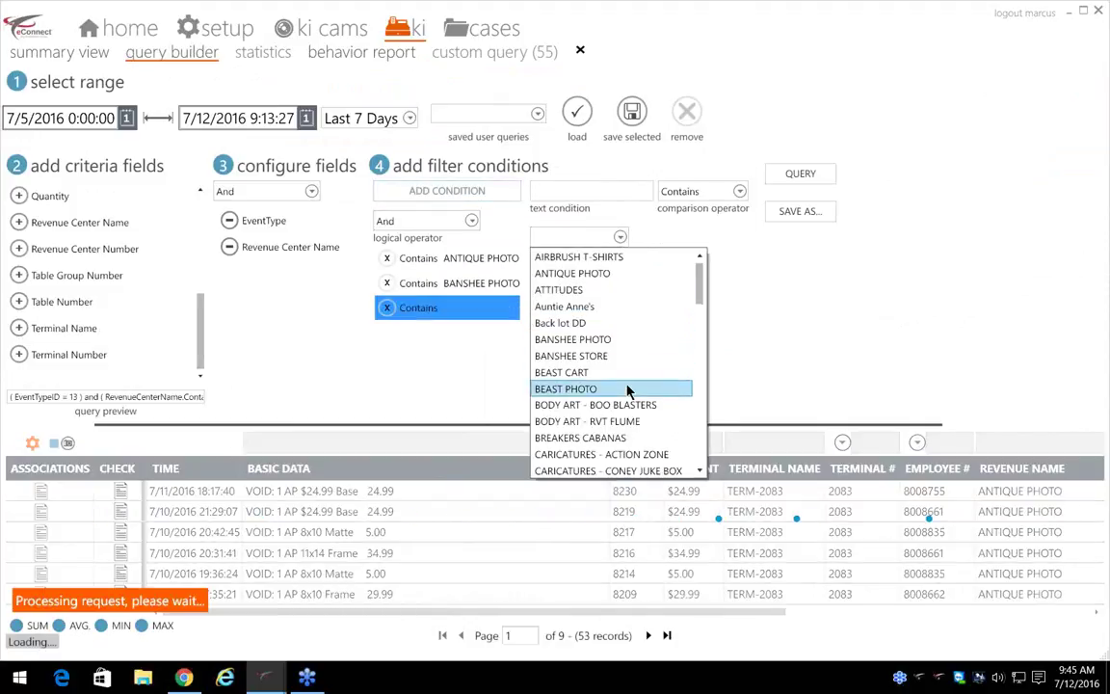
{"action": "left_click", "coordinate": [629, 388]}
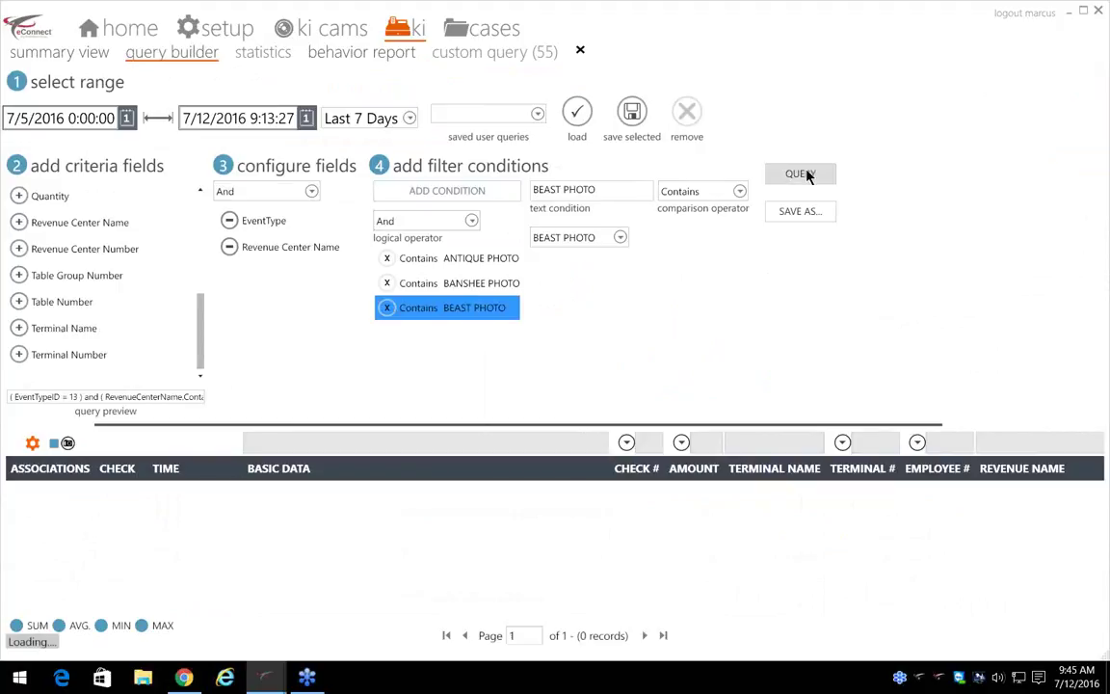
Step: Run the query with the three photo revenue center conditions and apply the Last 7 Days range to its results
{"action": "left_click", "coordinate": [808, 174]}
{"action": "left_click", "coordinate": [808, 174]}
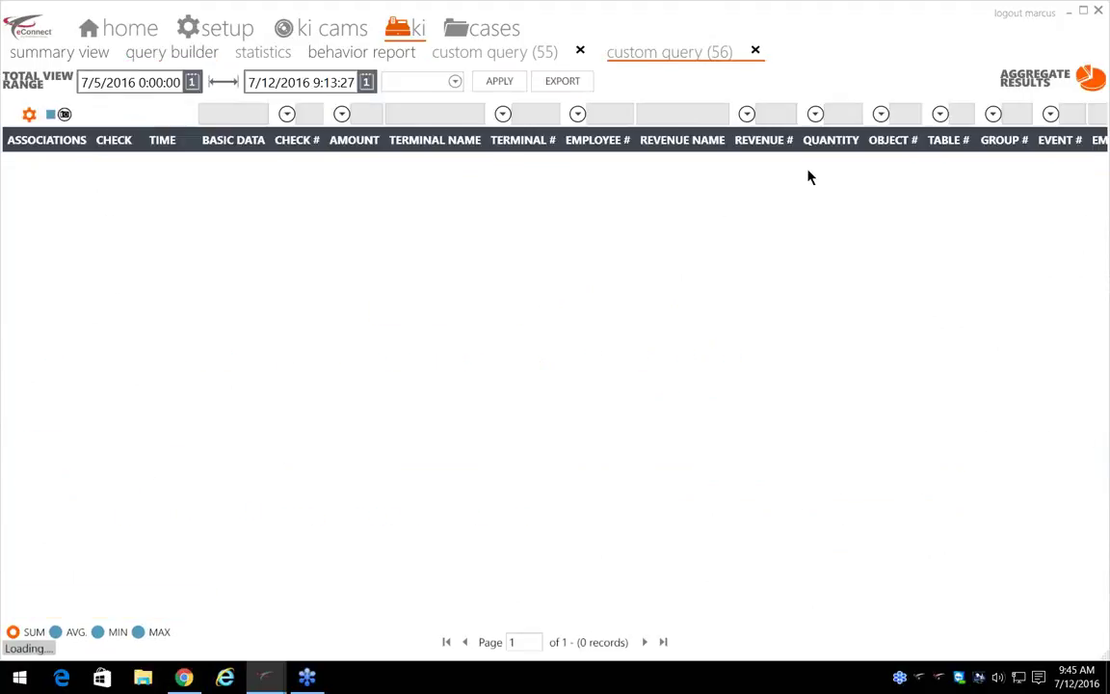
{"action": "left_click", "coordinate": [458, 85]}
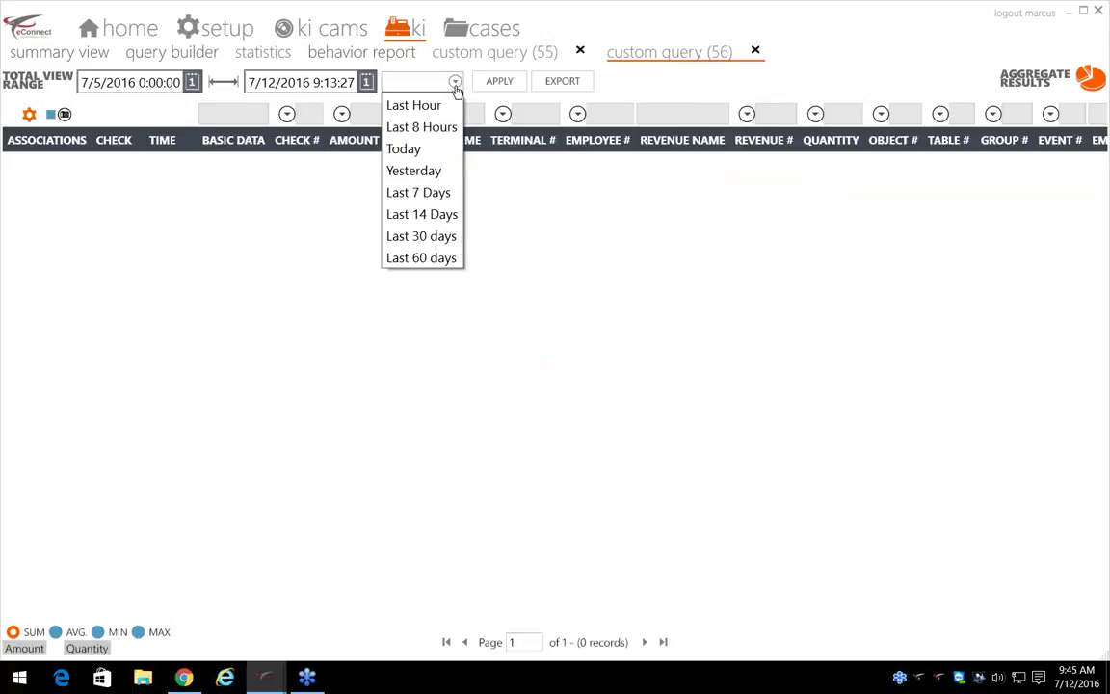
{"action": "left_click", "coordinate": [448, 191]}
{"action": "left_click", "coordinate": [507, 83]}
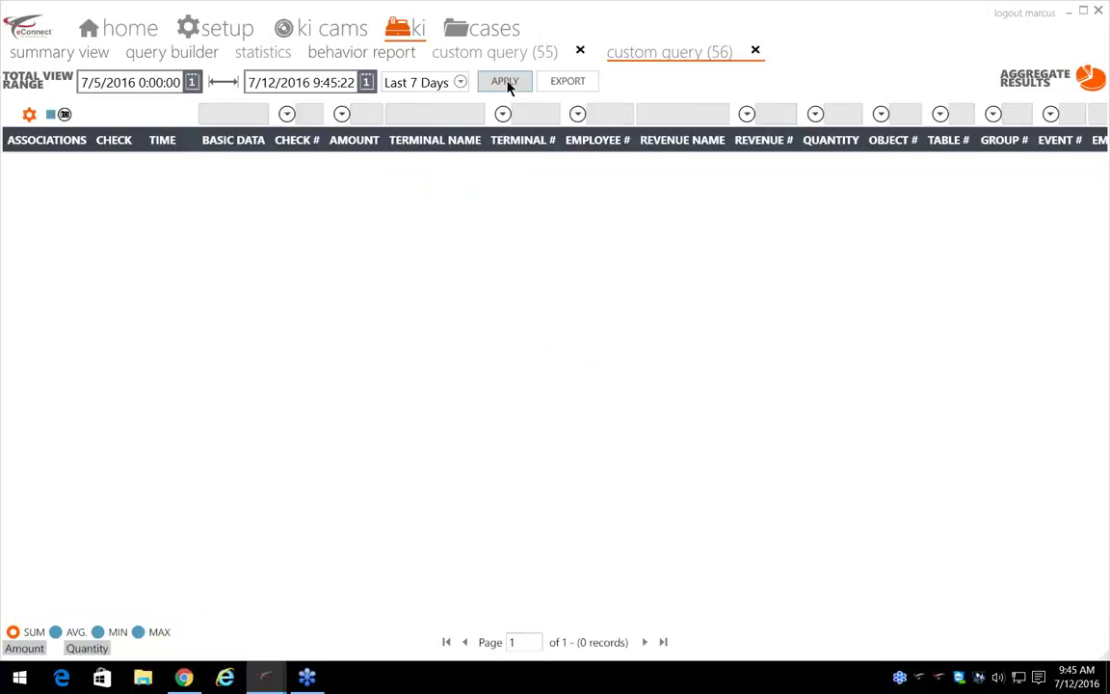
Step: Back in the query builder, set the logical operator joining the three Revenue Center Name conditions to Or
{"action": "left_click", "coordinate": [146, 55]}
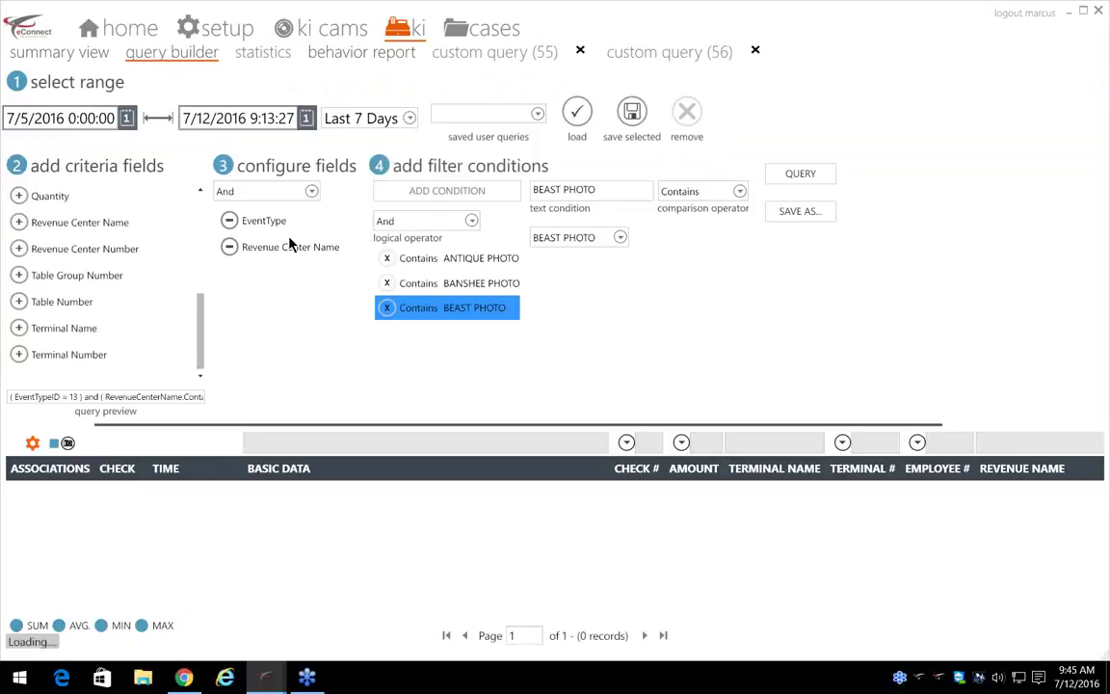
{"action": "left_click", "coordinate": [471, 220]}
{"action": "left_click", "coordinate": [458, 244]}
{"action": "left_click", "coordinate": [452, 283]}
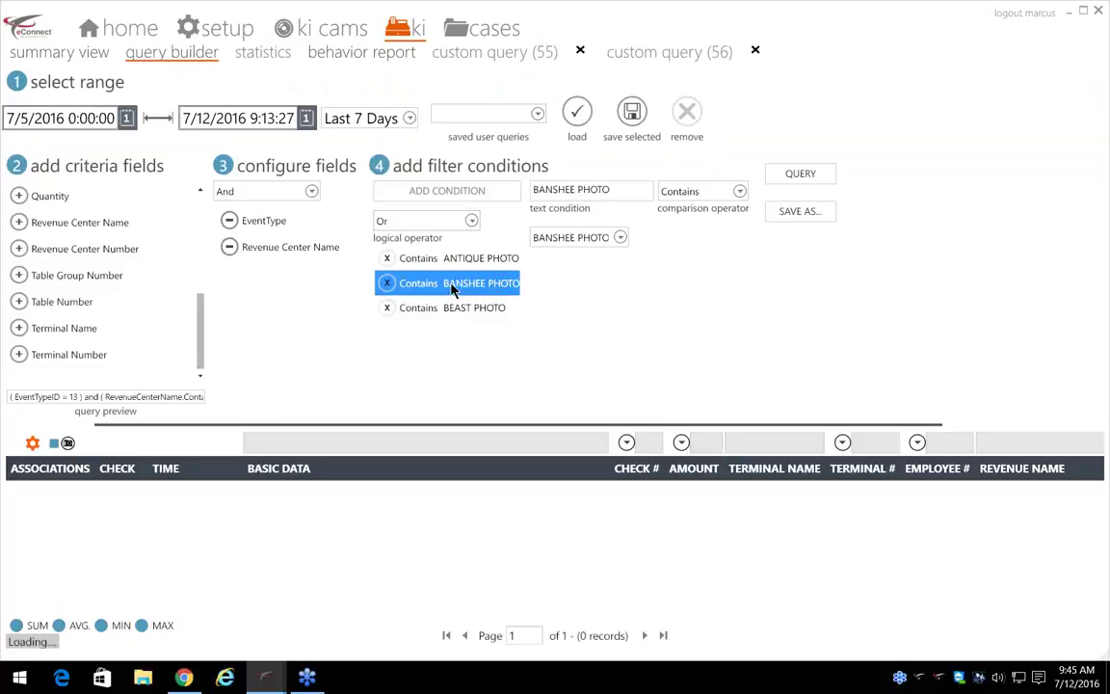
{"action": "left_click", "coordinate": [471, 221]}
{"action": "left_click", "coordinate": [412, 217]}
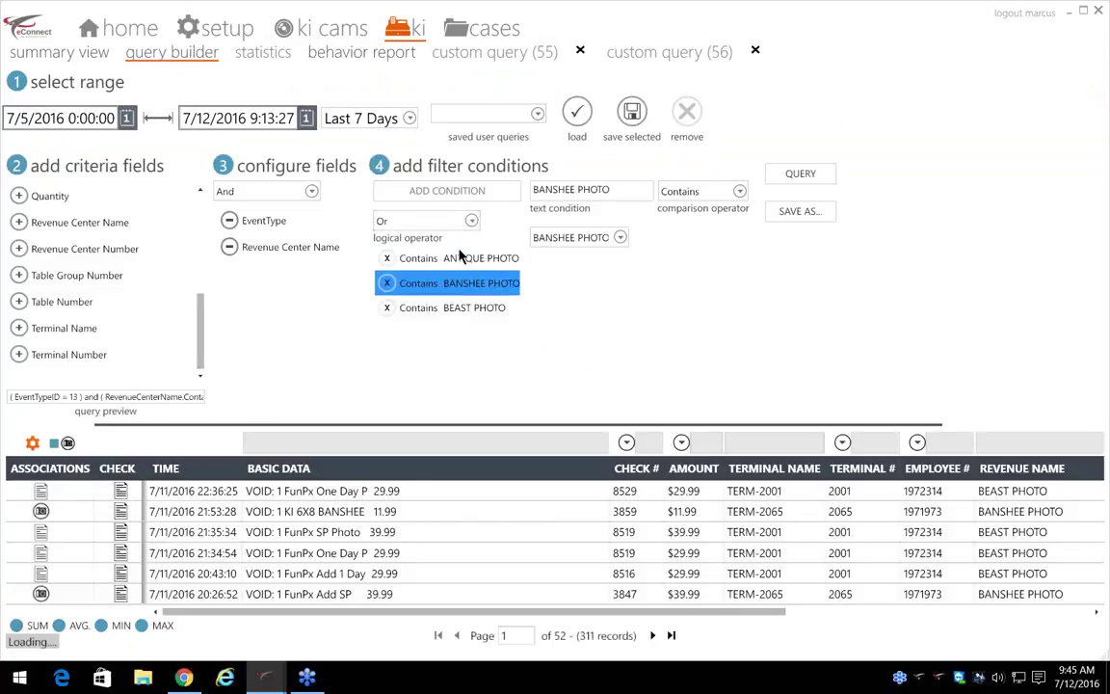
{"action": "left_click", "coordinate": [460, 257]}
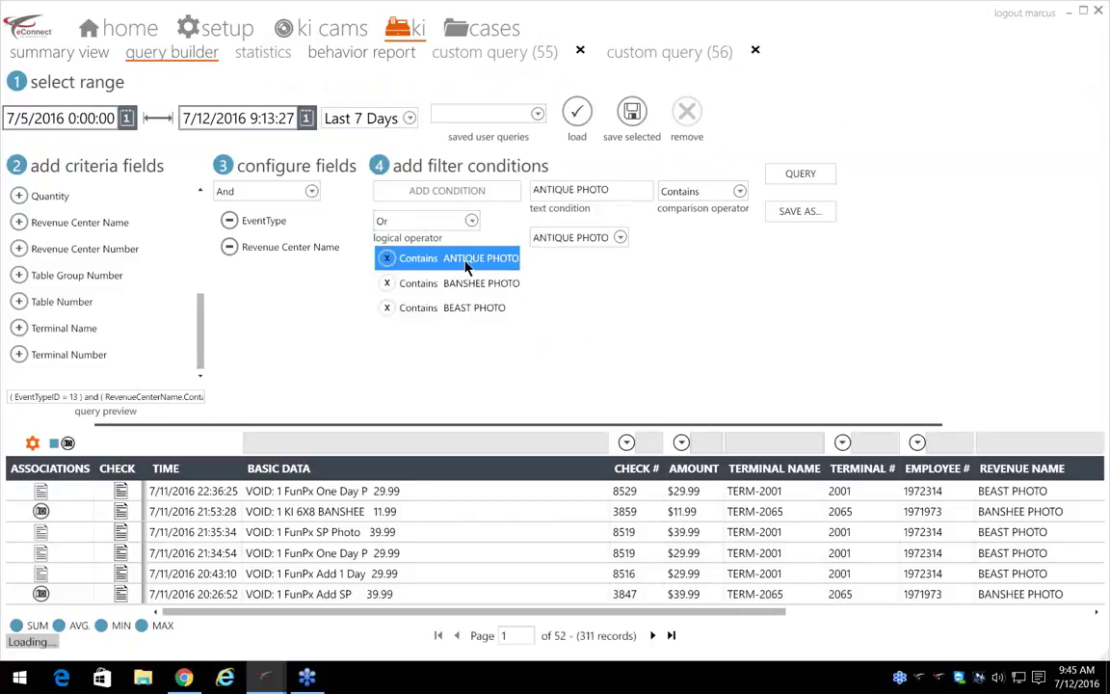
Step: Run the Or query, aggregate its results by Revenue Center as a pie chart, and close the results
{"action": "left_click", "coordinate": [819, 181]}
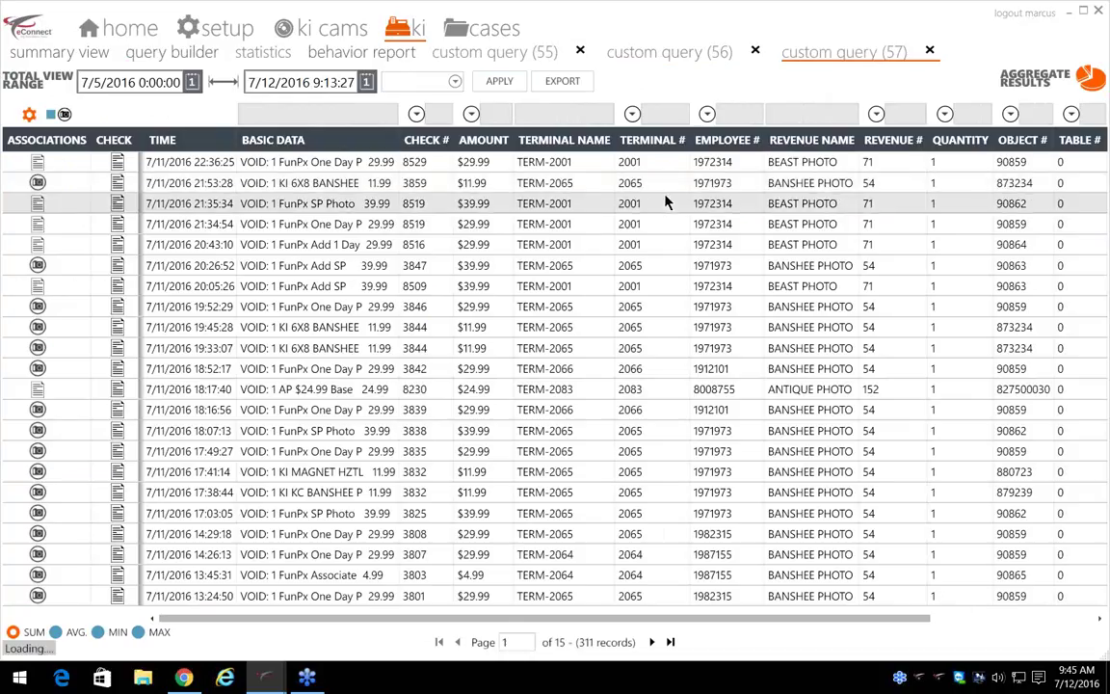
{"action": "left_click", "coordinate": [1027, 82]}
{"action": "left_click", "coordinate": [436, 169]}
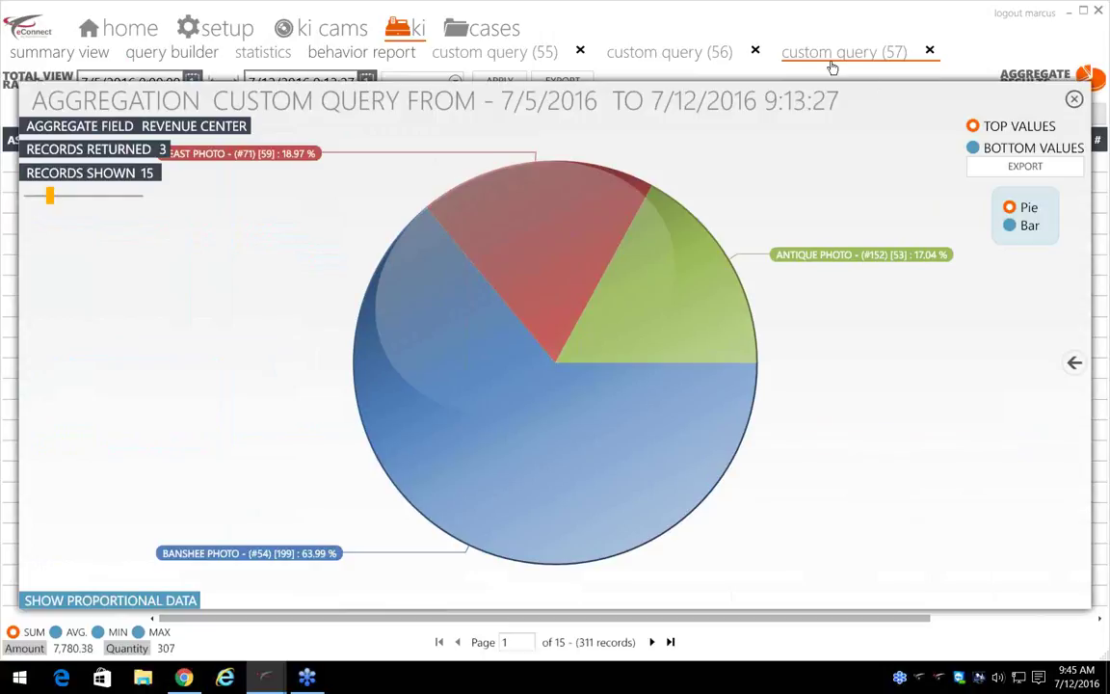
{"action": "left_click", "coordinate": [930, 50]}
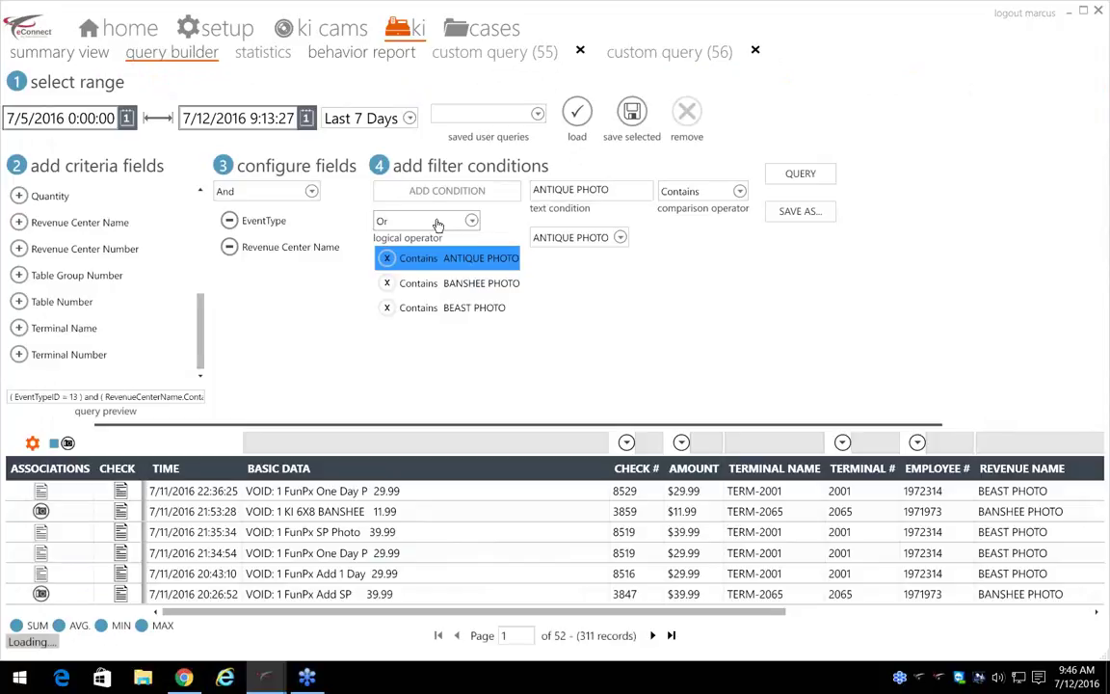
Step: Review the available revenue center names and the save options for the query without saving it
{"action": "left_click", "coordinate": [616, 238]}
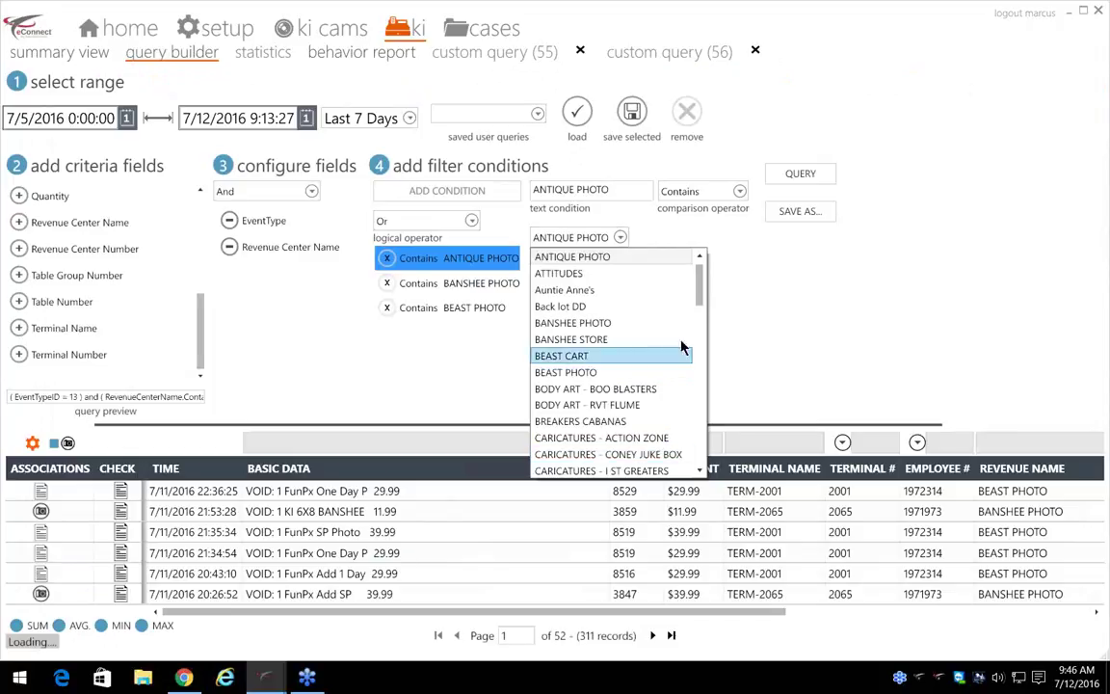
{"action": "left_click", "coordinate": [759, 294]}
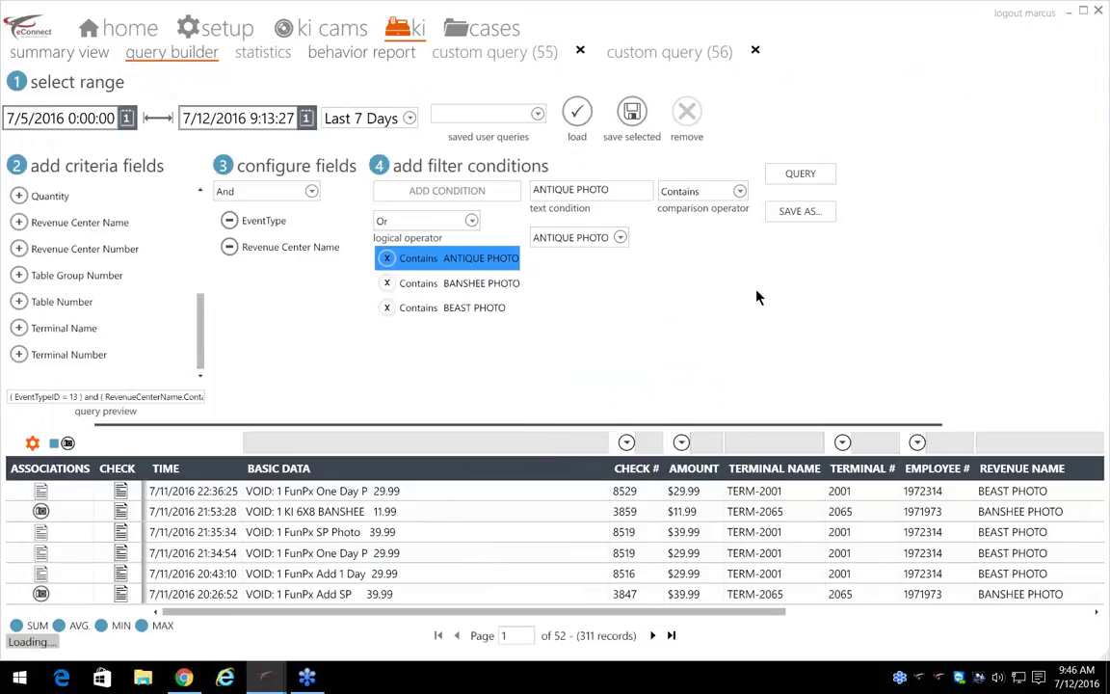
{"action": "left_click", "coordinate": [798, 214]}
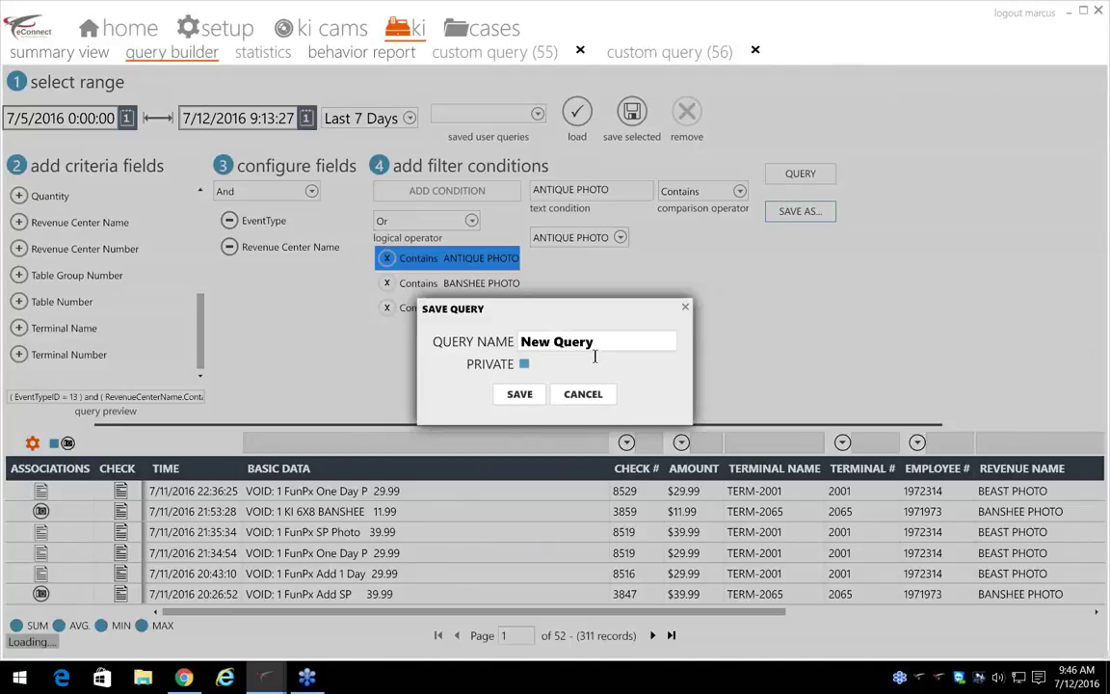
{"action": "left_click", "coordinate": [588, 392]}
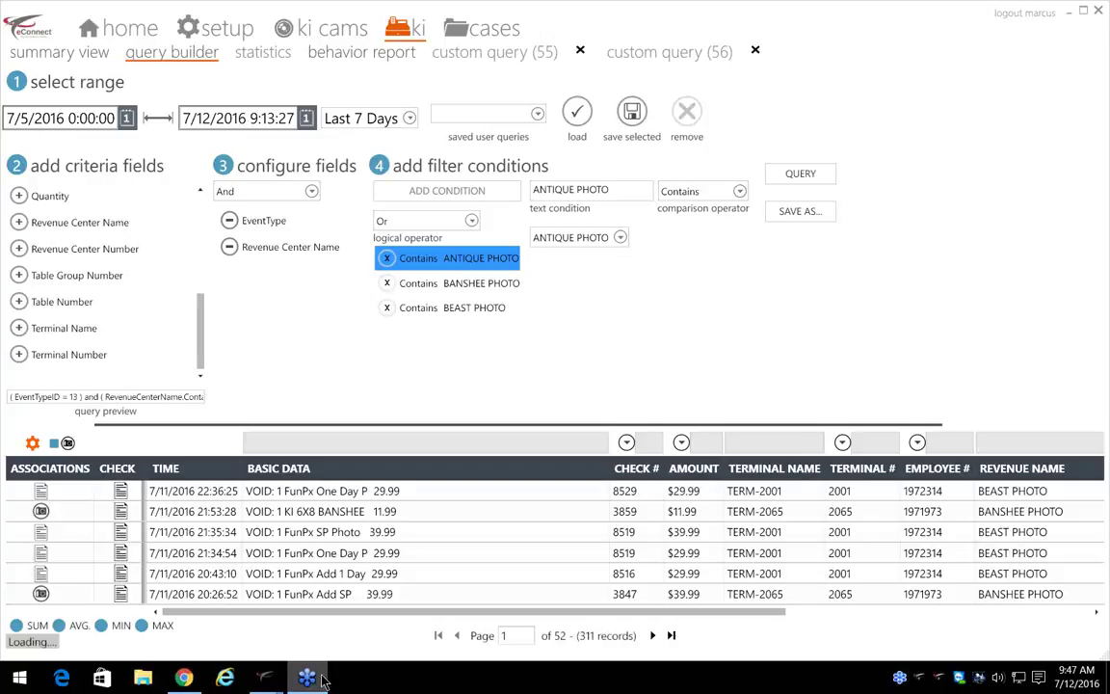
Step: Switch to the GoToWebinar My Webinars page in Chrome
{"action": "left_click", "coordinate": [183, 678]}
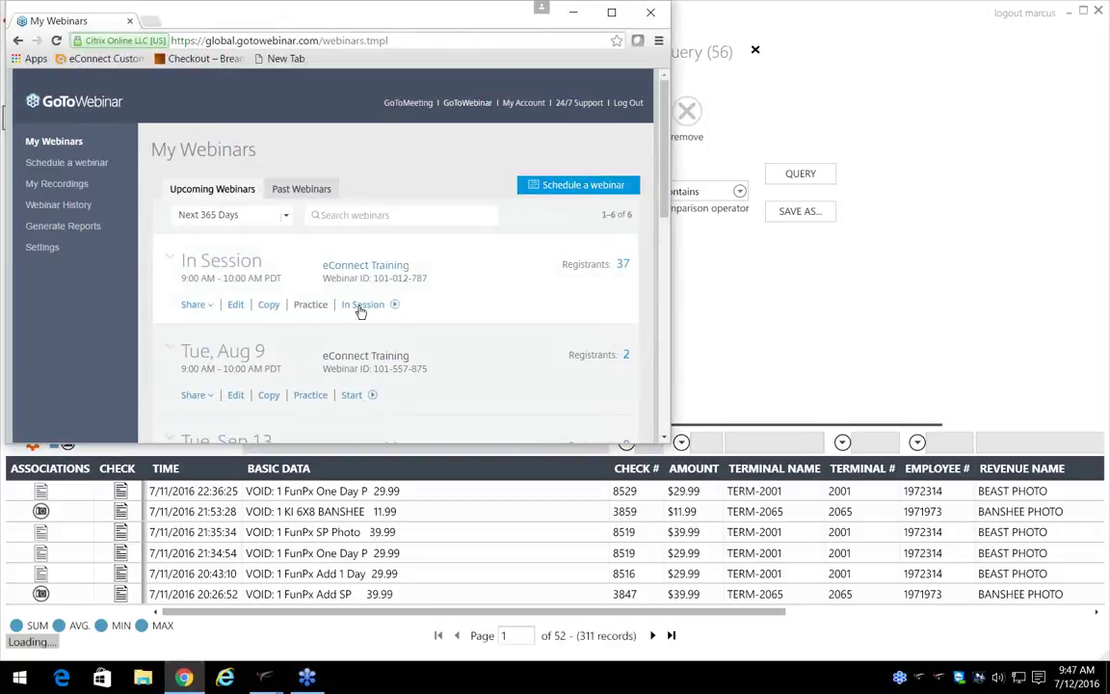